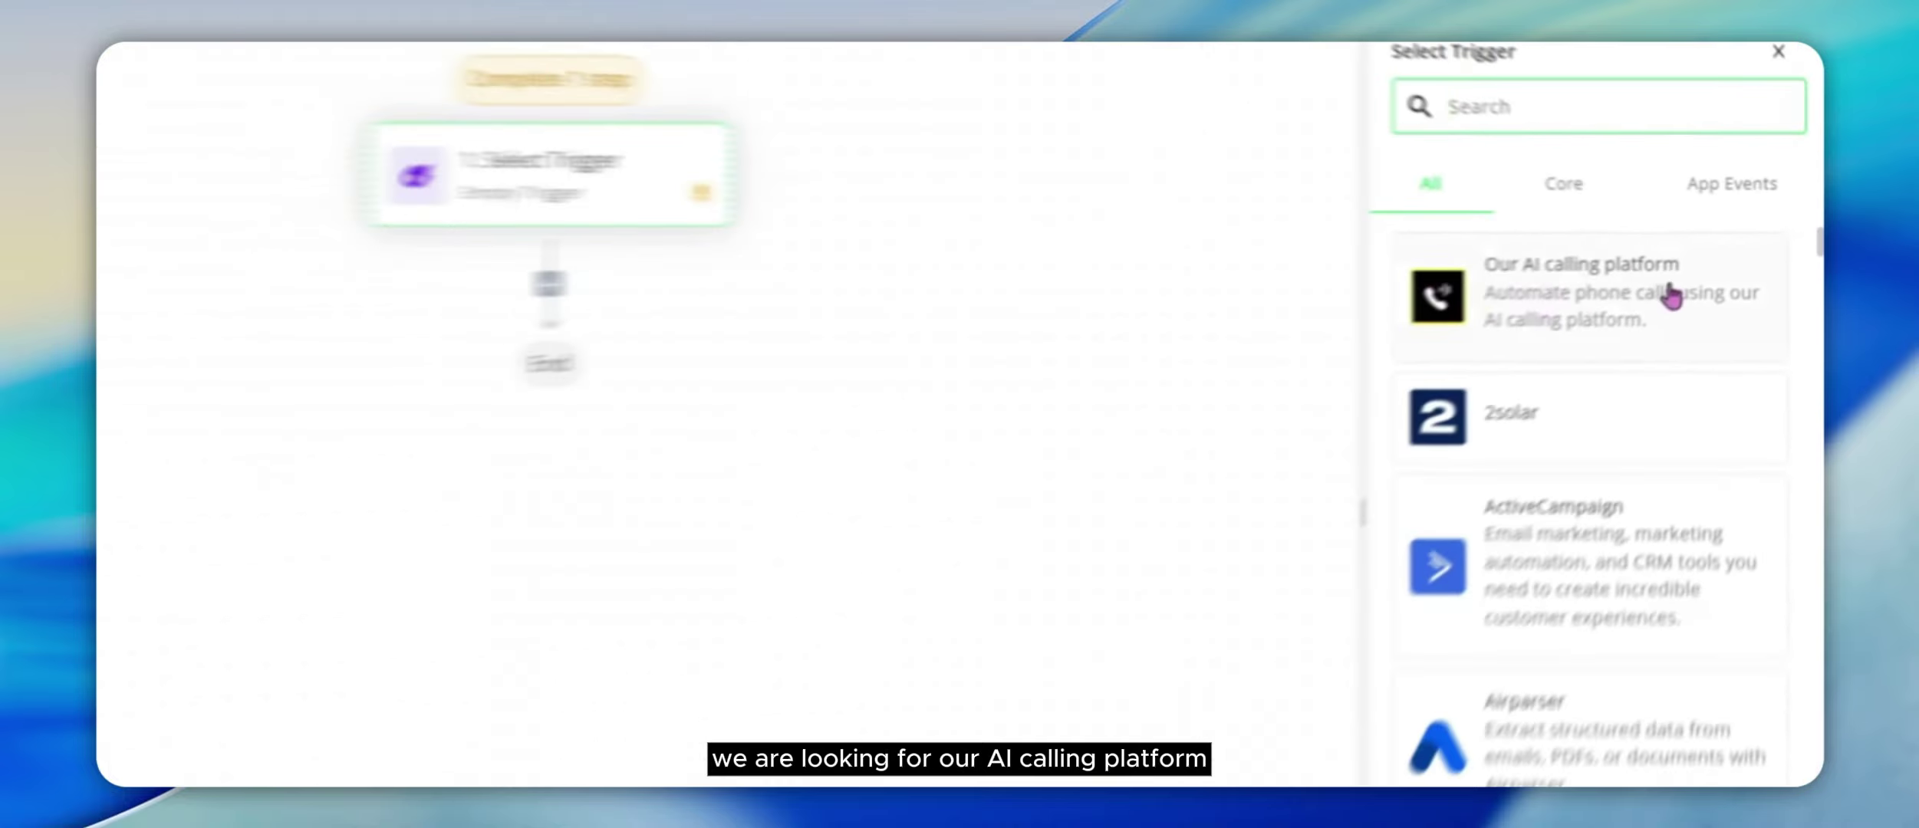
- Set the flow's trigger to the Phone call ended event of Our AI calling platform
click(1597, 280)
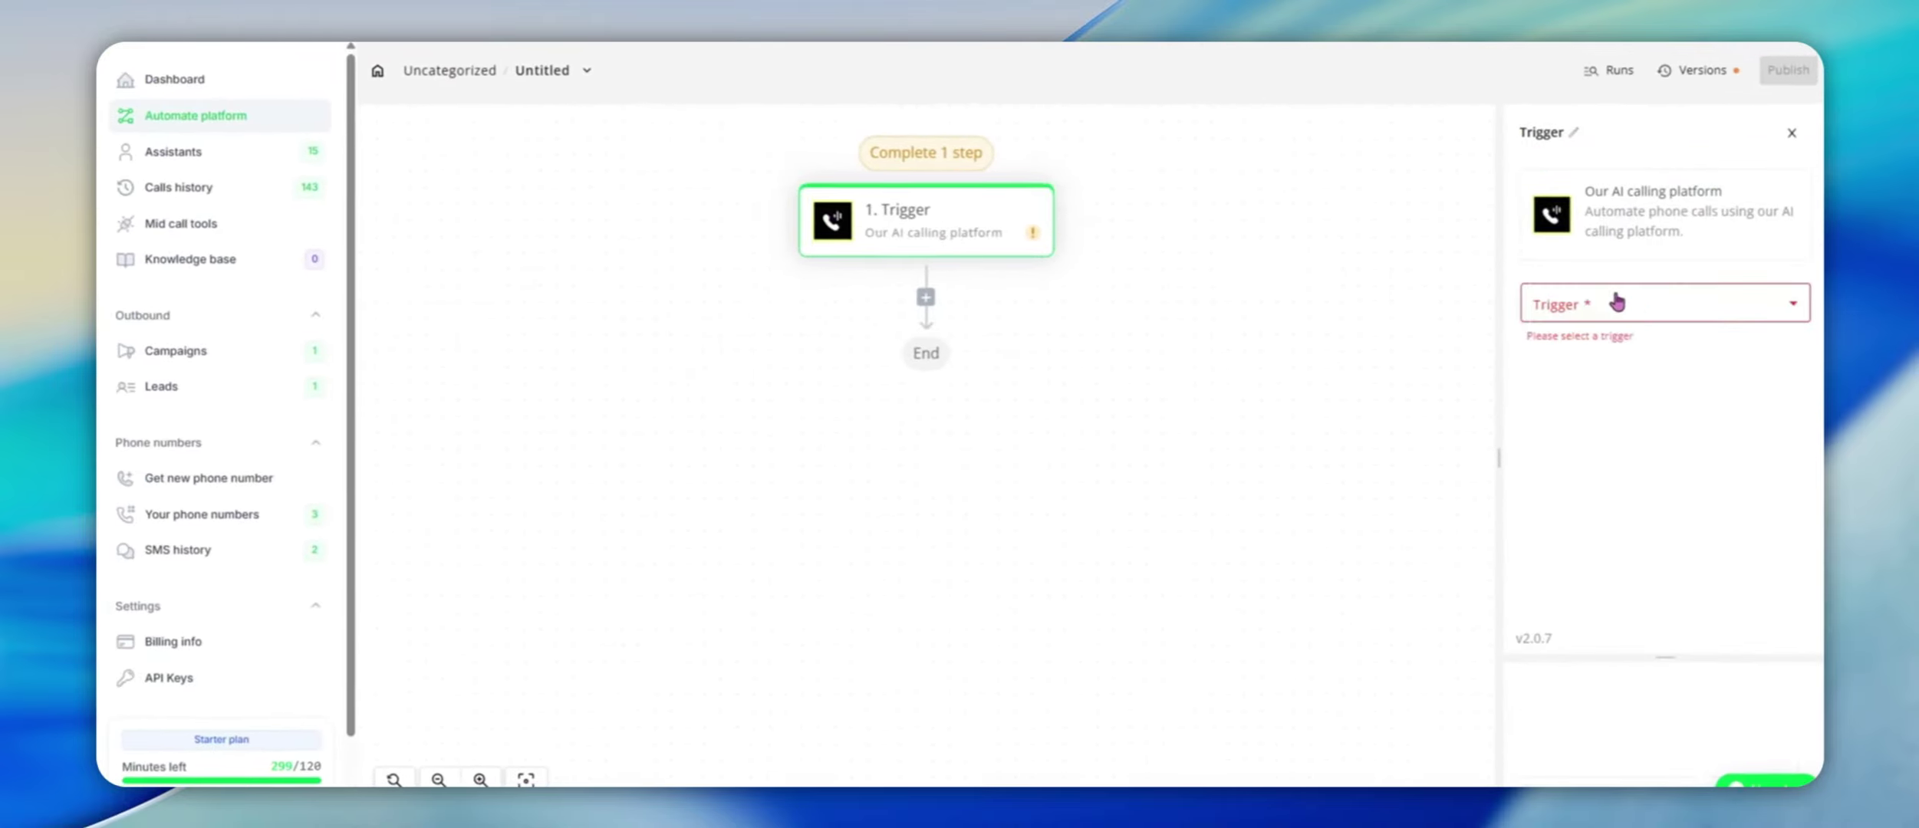
click(1572, 305)
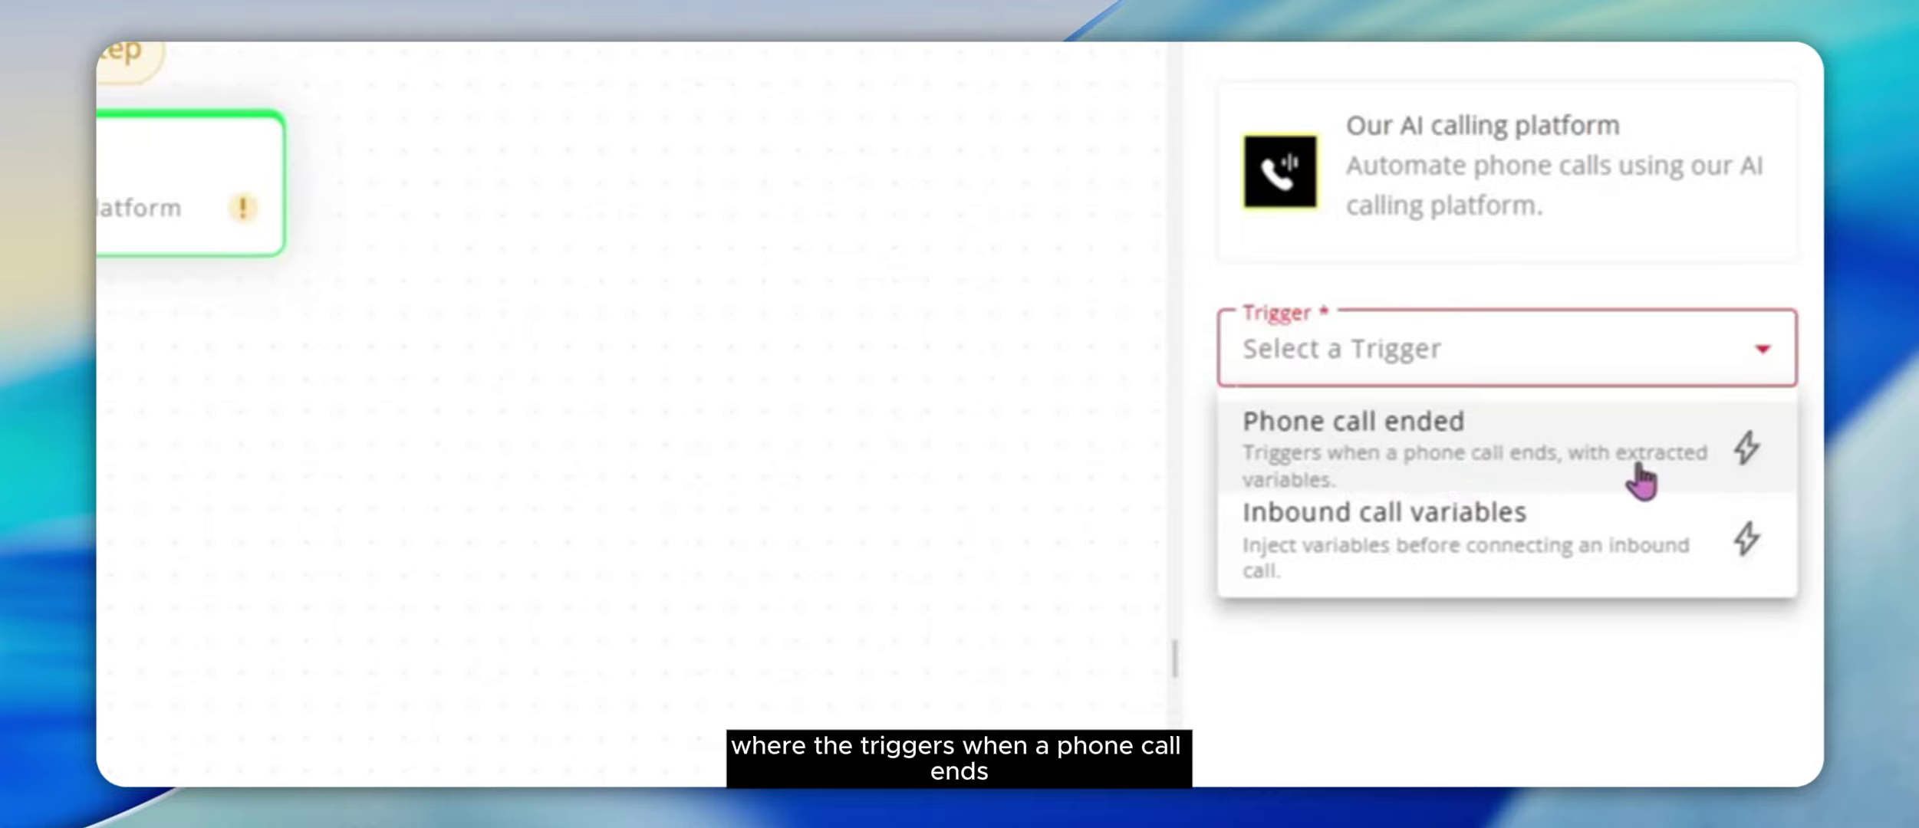
click(1424, 449)
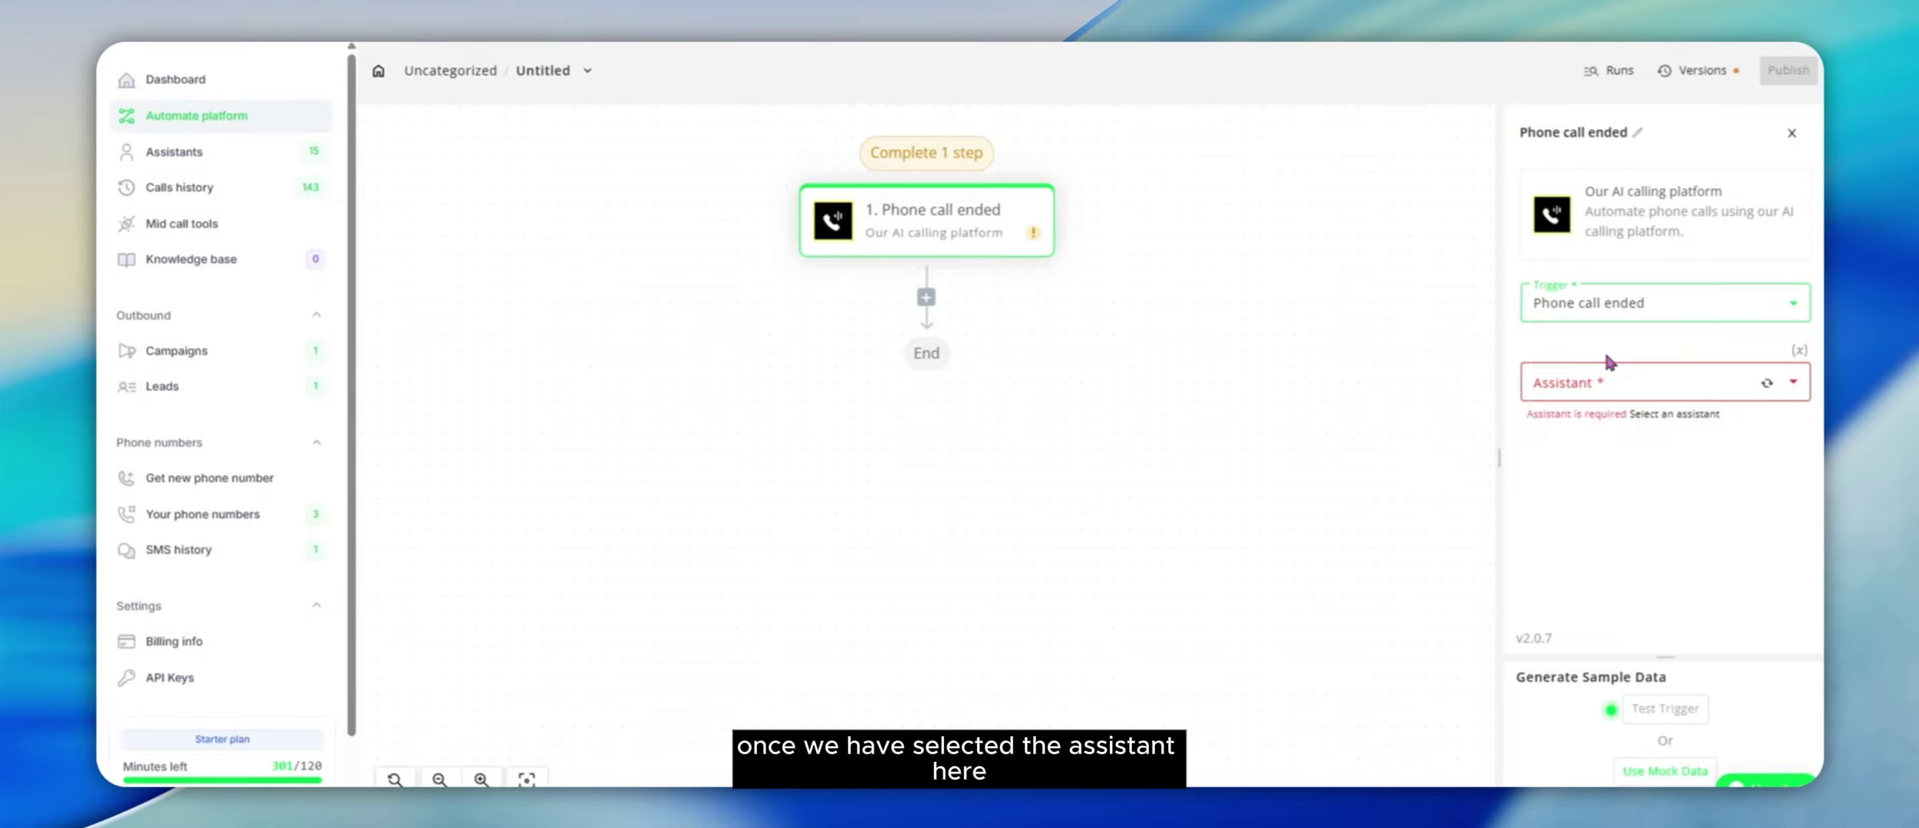
- Assign the Test automations assistant to the trigger and start testing it to generate sample data
click(1601, 379)
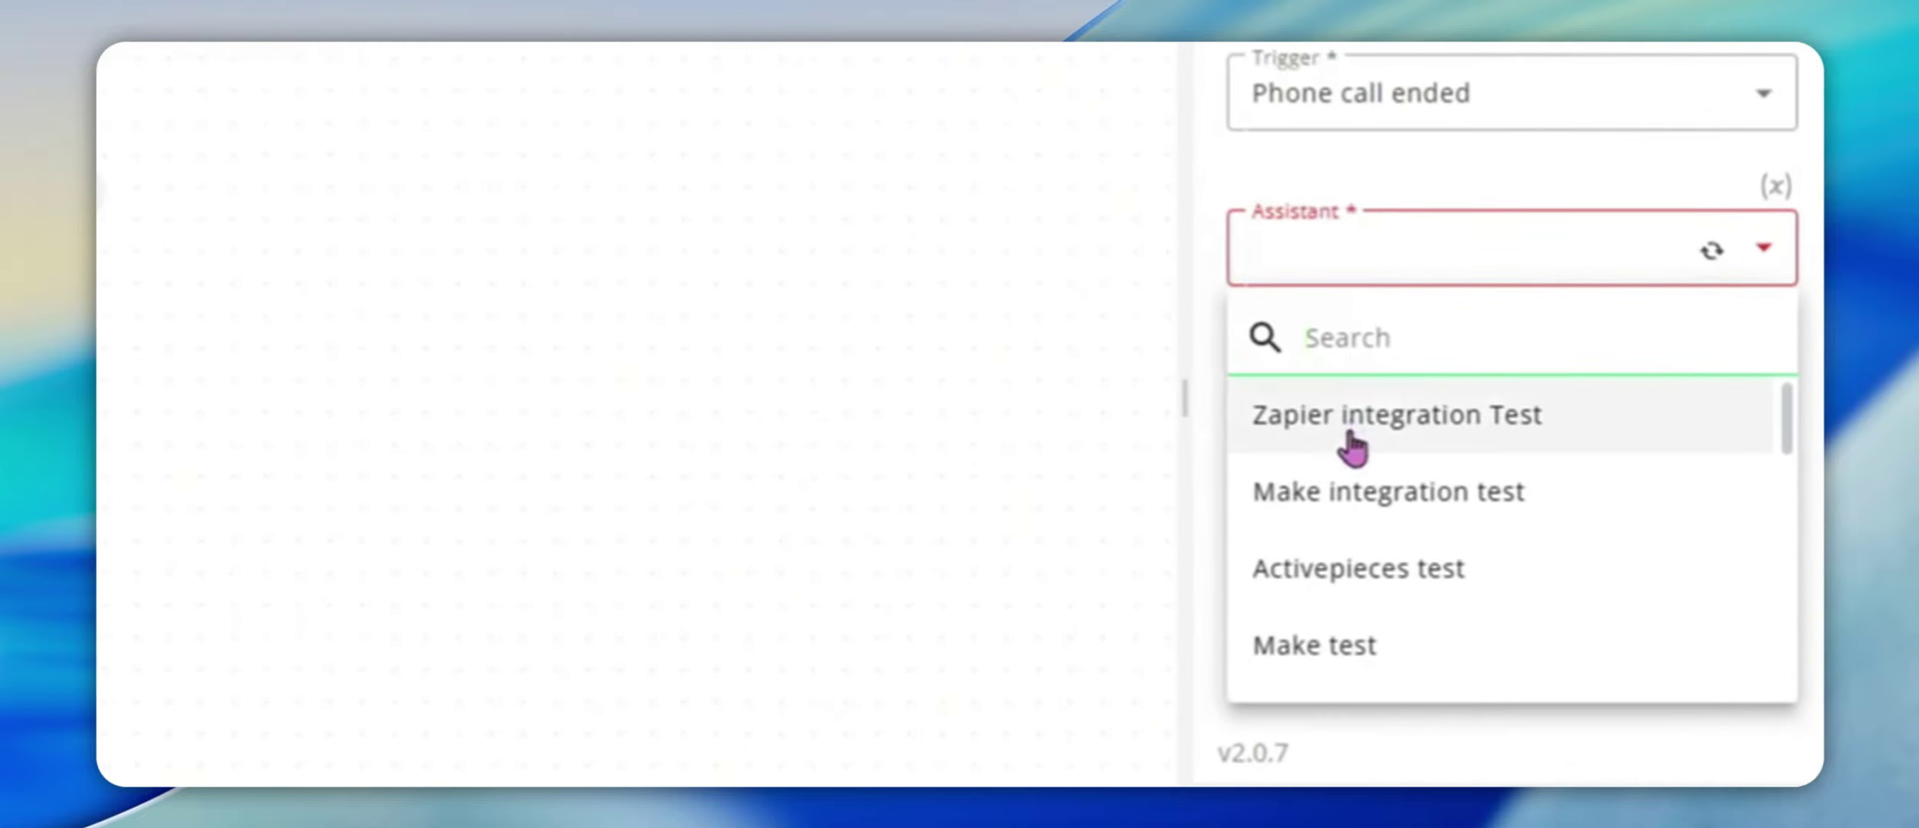
scroll(1354, 491, down, 5)
click(1397, 656)
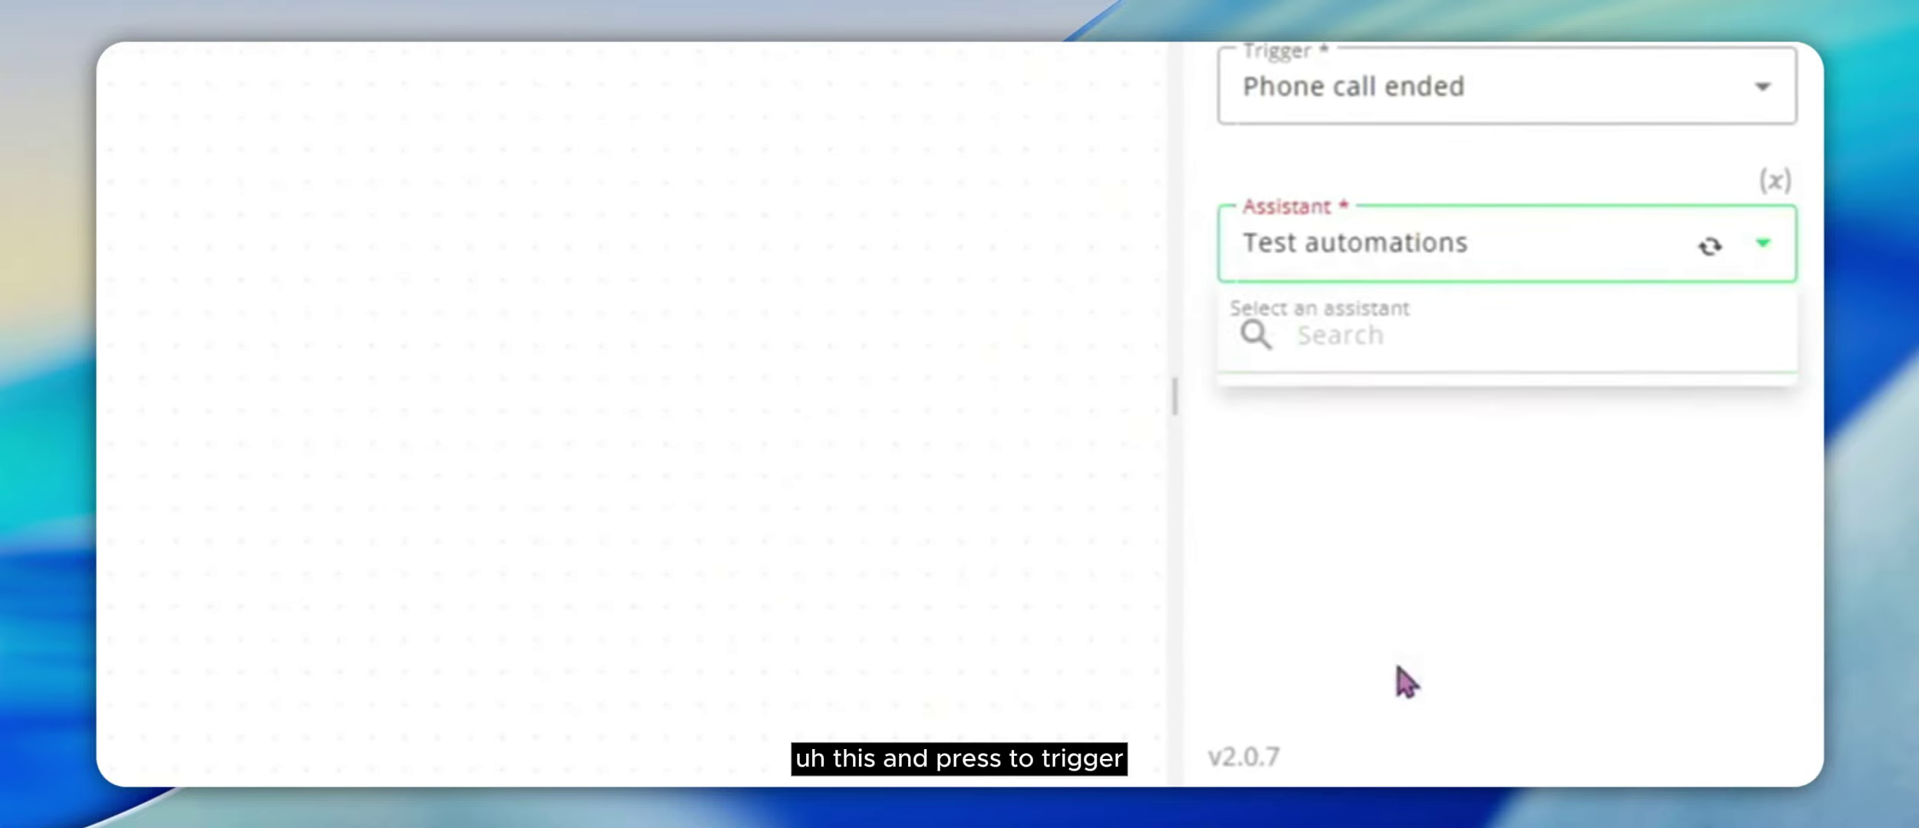
click(1563, 736)
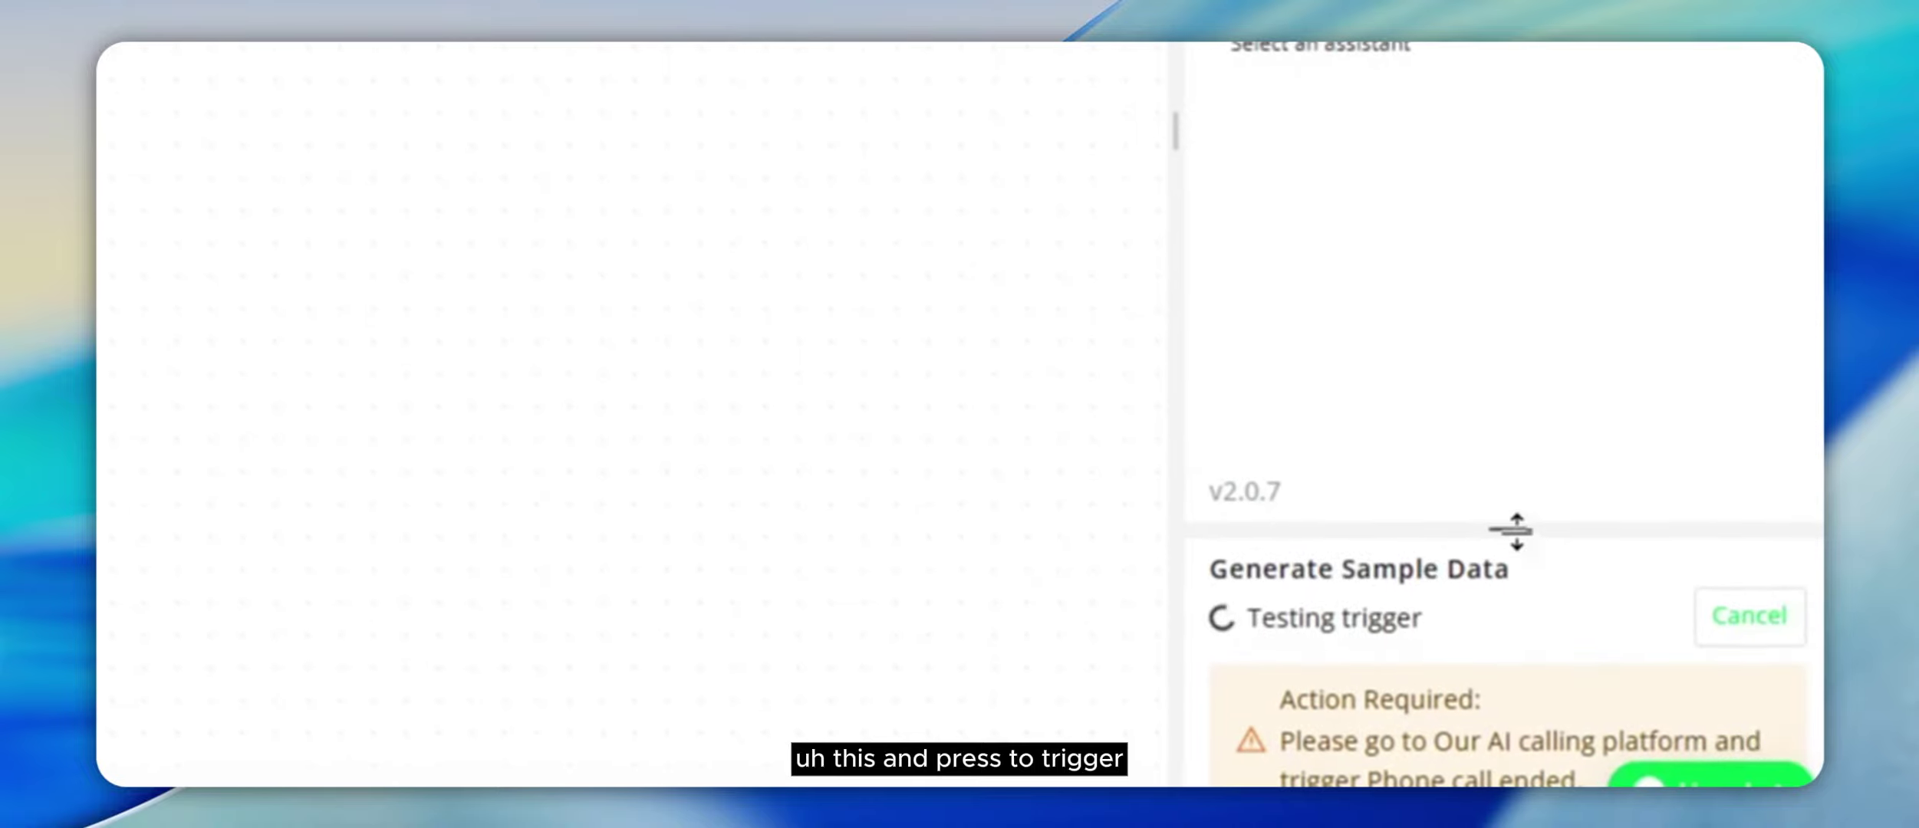
drag(1510, 529, 1512, 261)
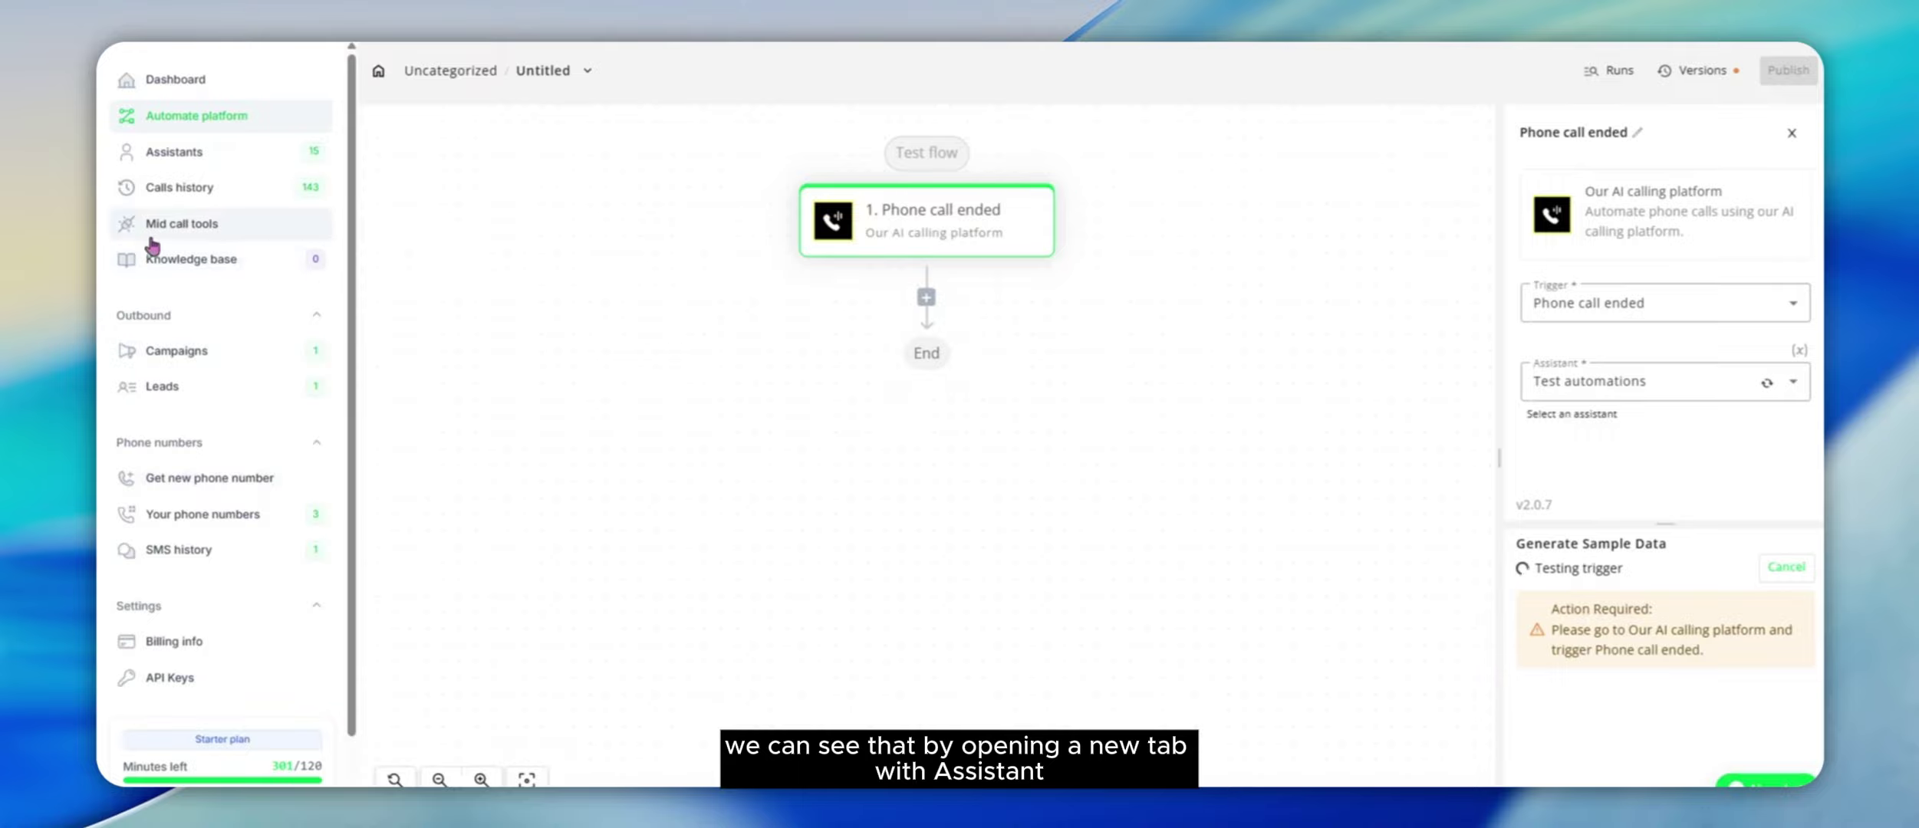
- Open the Test automations assistant and review its post call variables and webhook settings
click(288, 201)
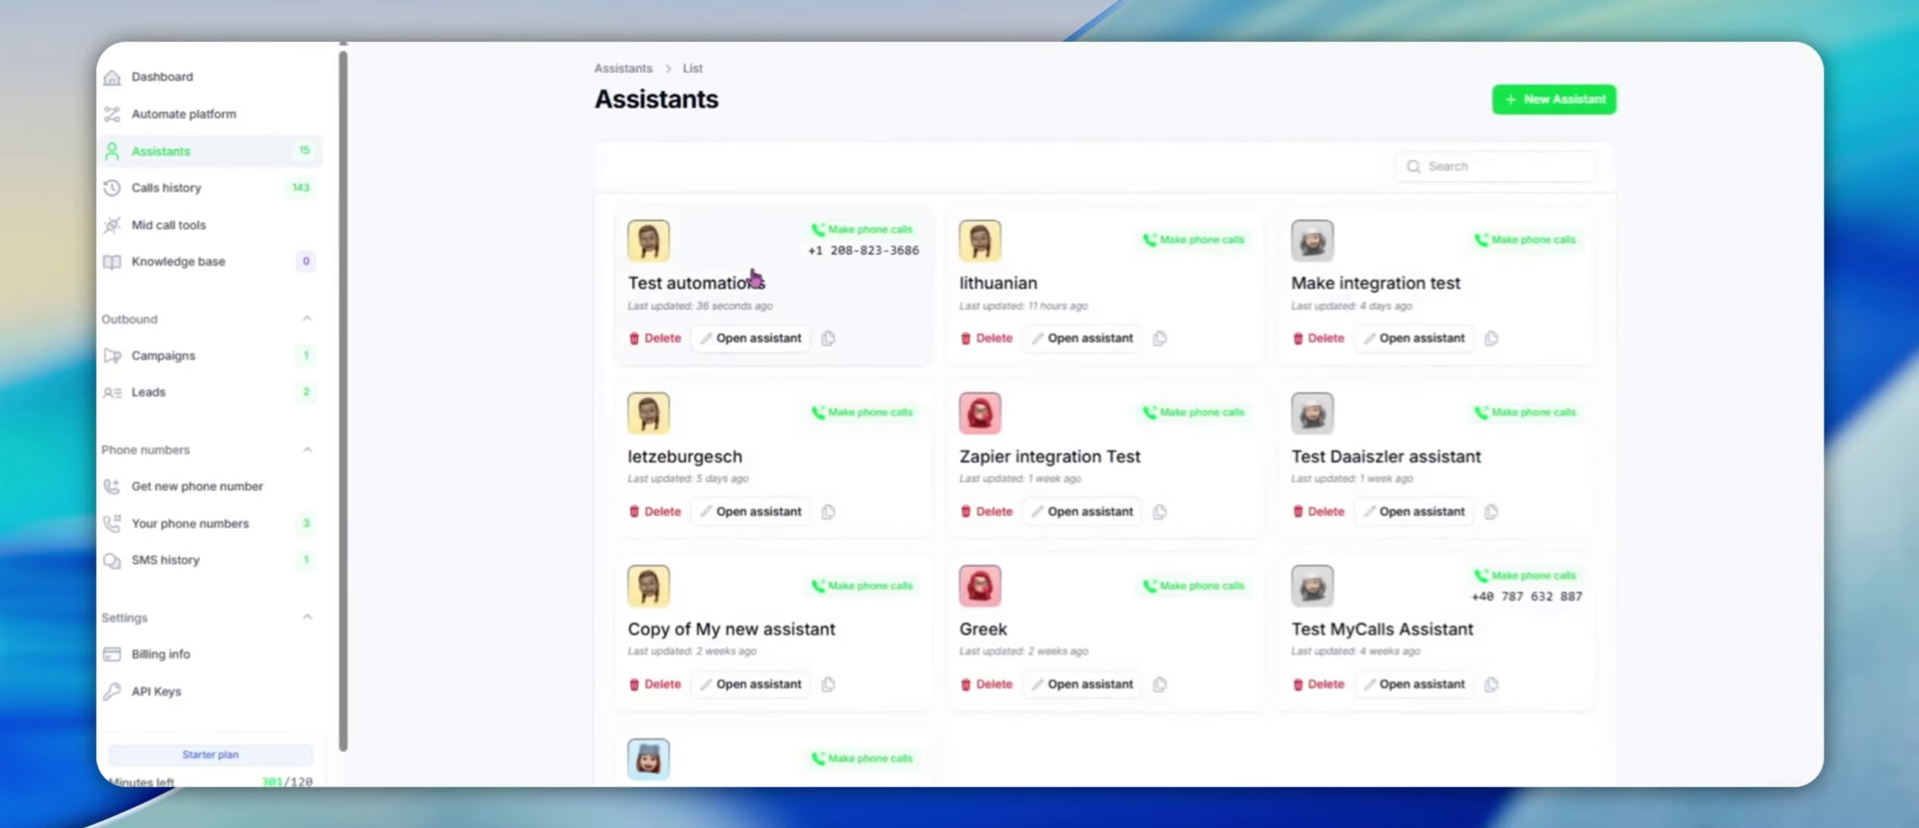
click(775, 284)
click(1402, 241)
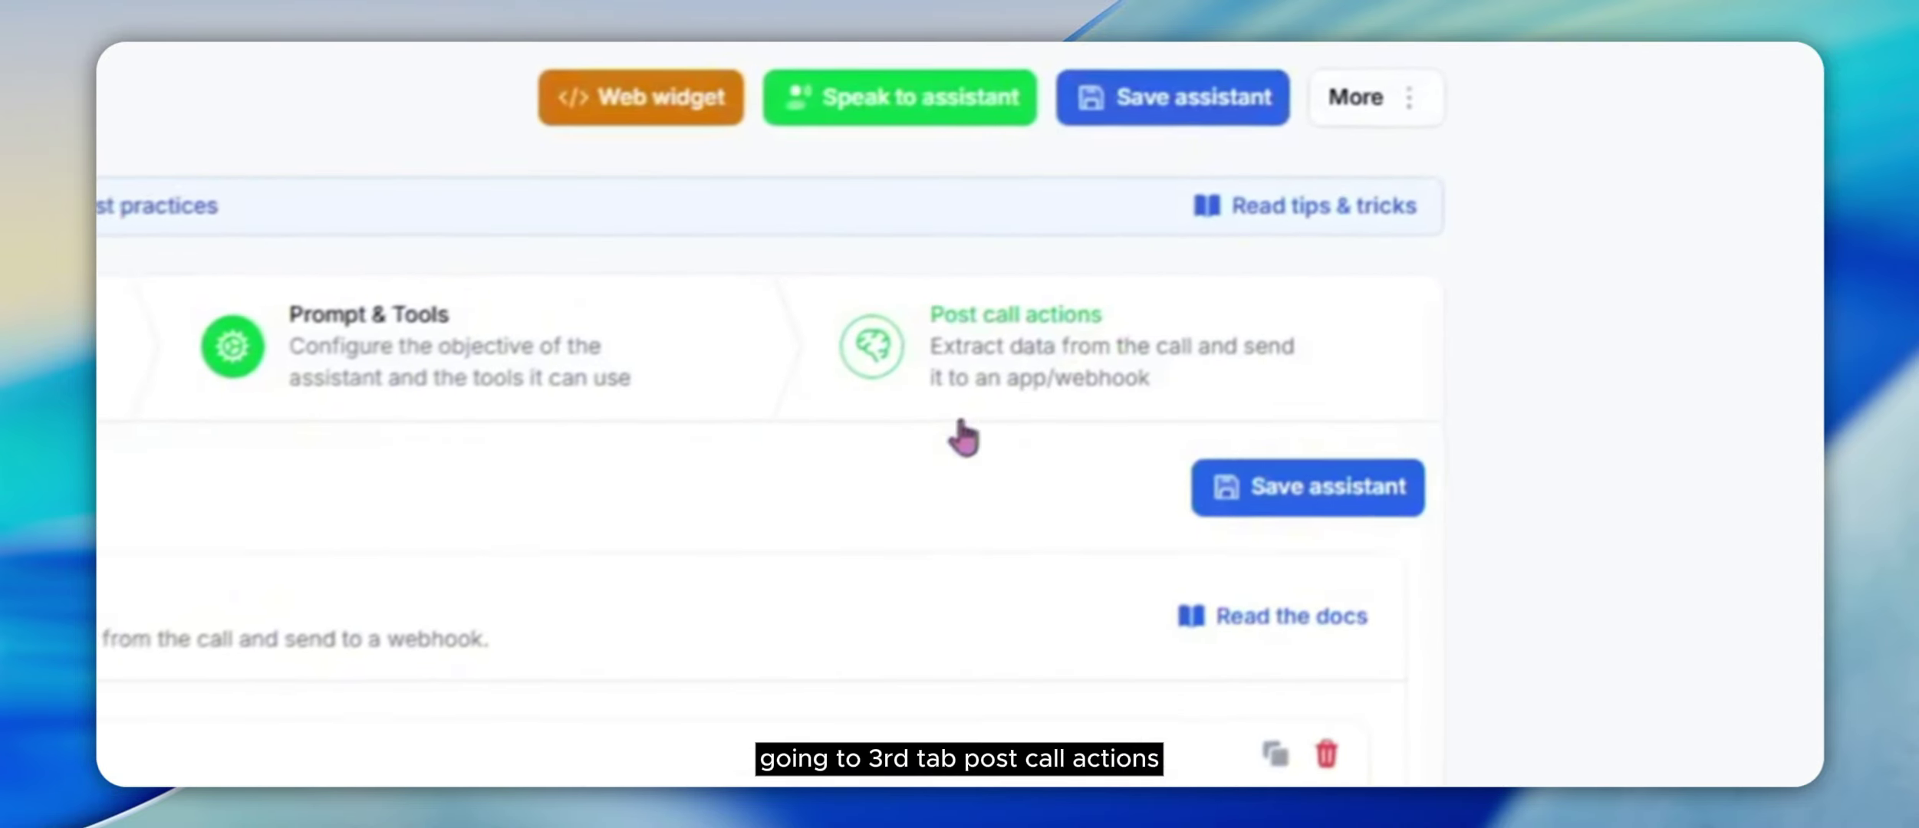
scroll(963, 398, down, 3)
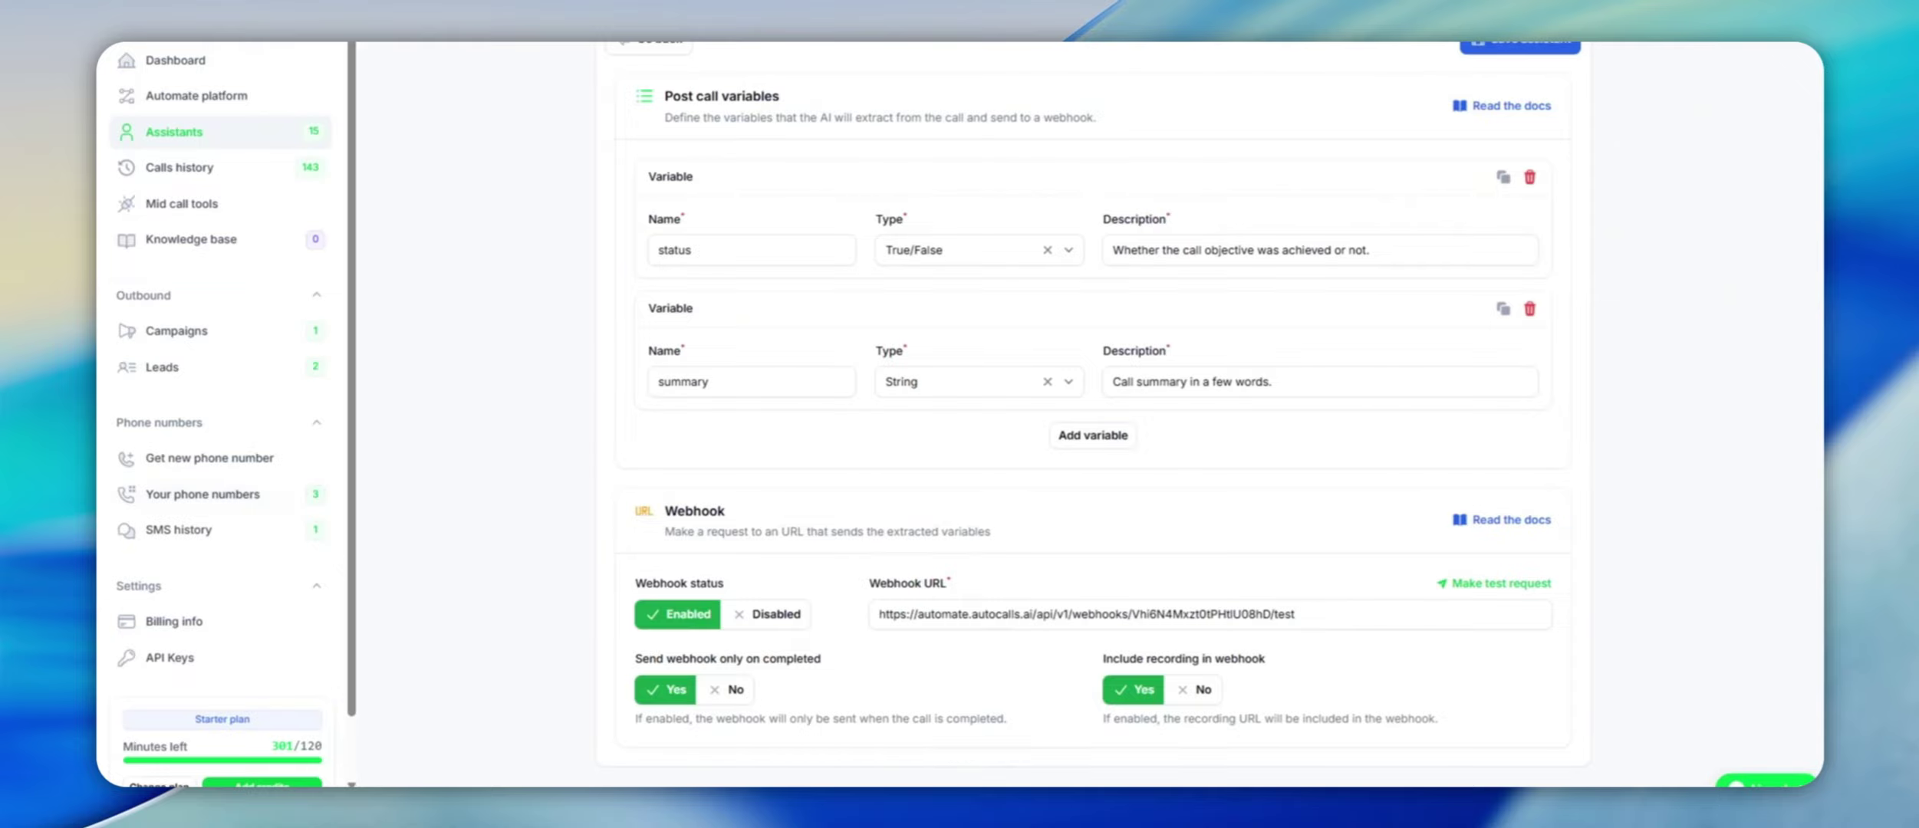
scroll(902, 580, up, 5)
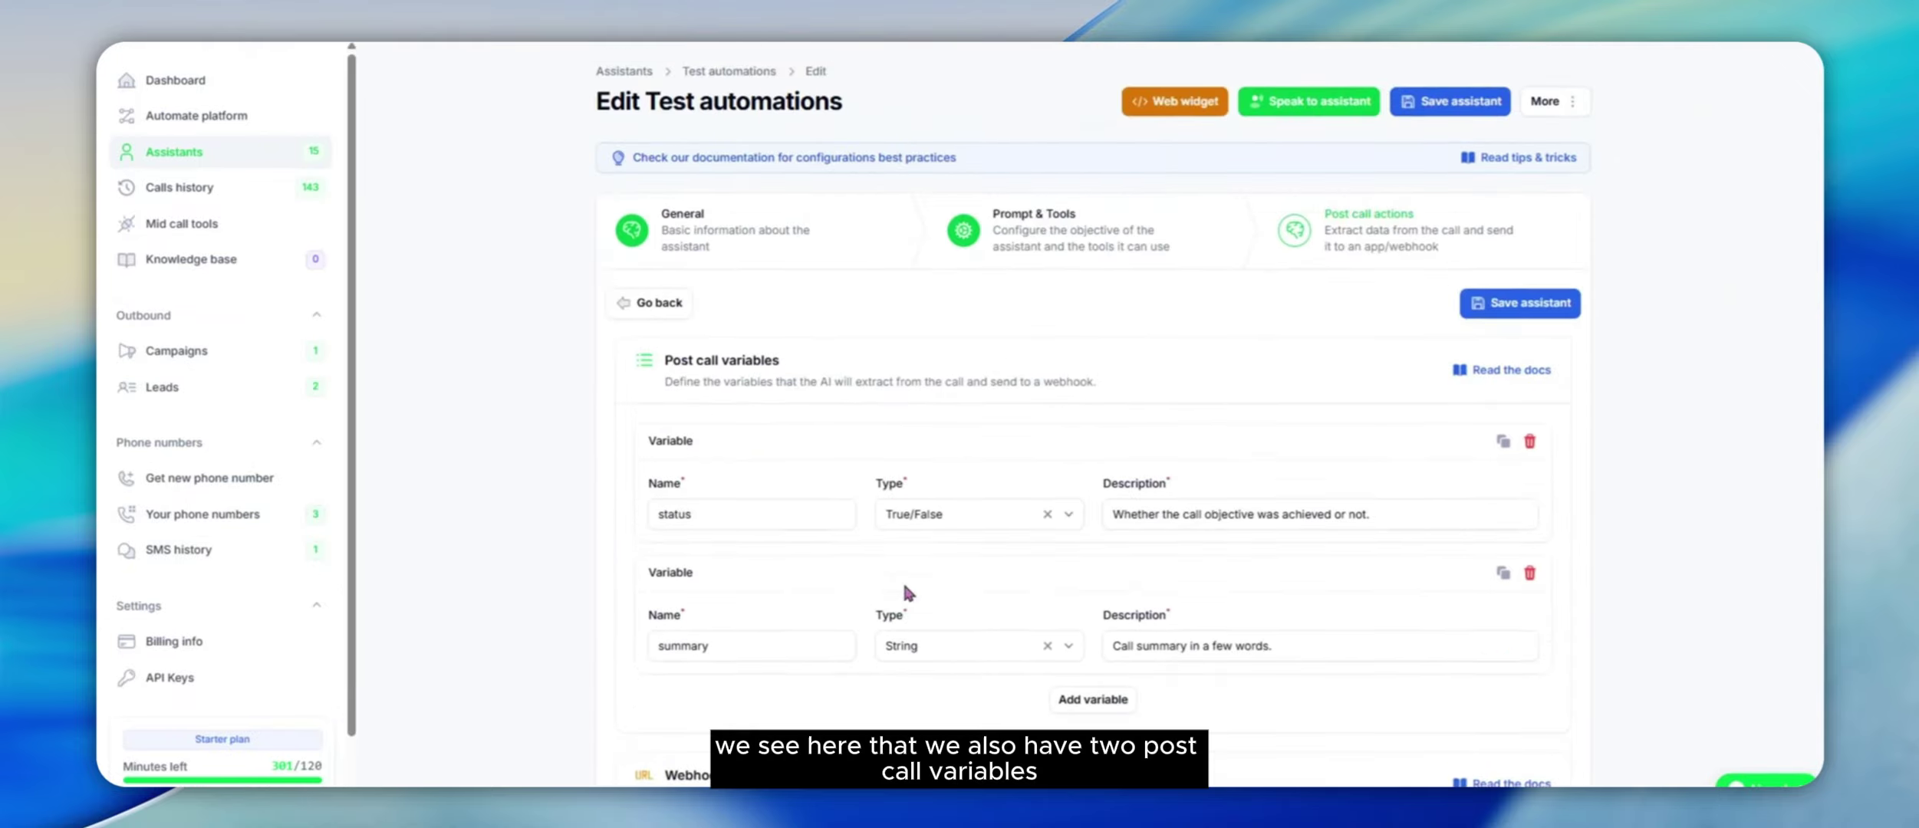
scroll(903, 580, down, 2)
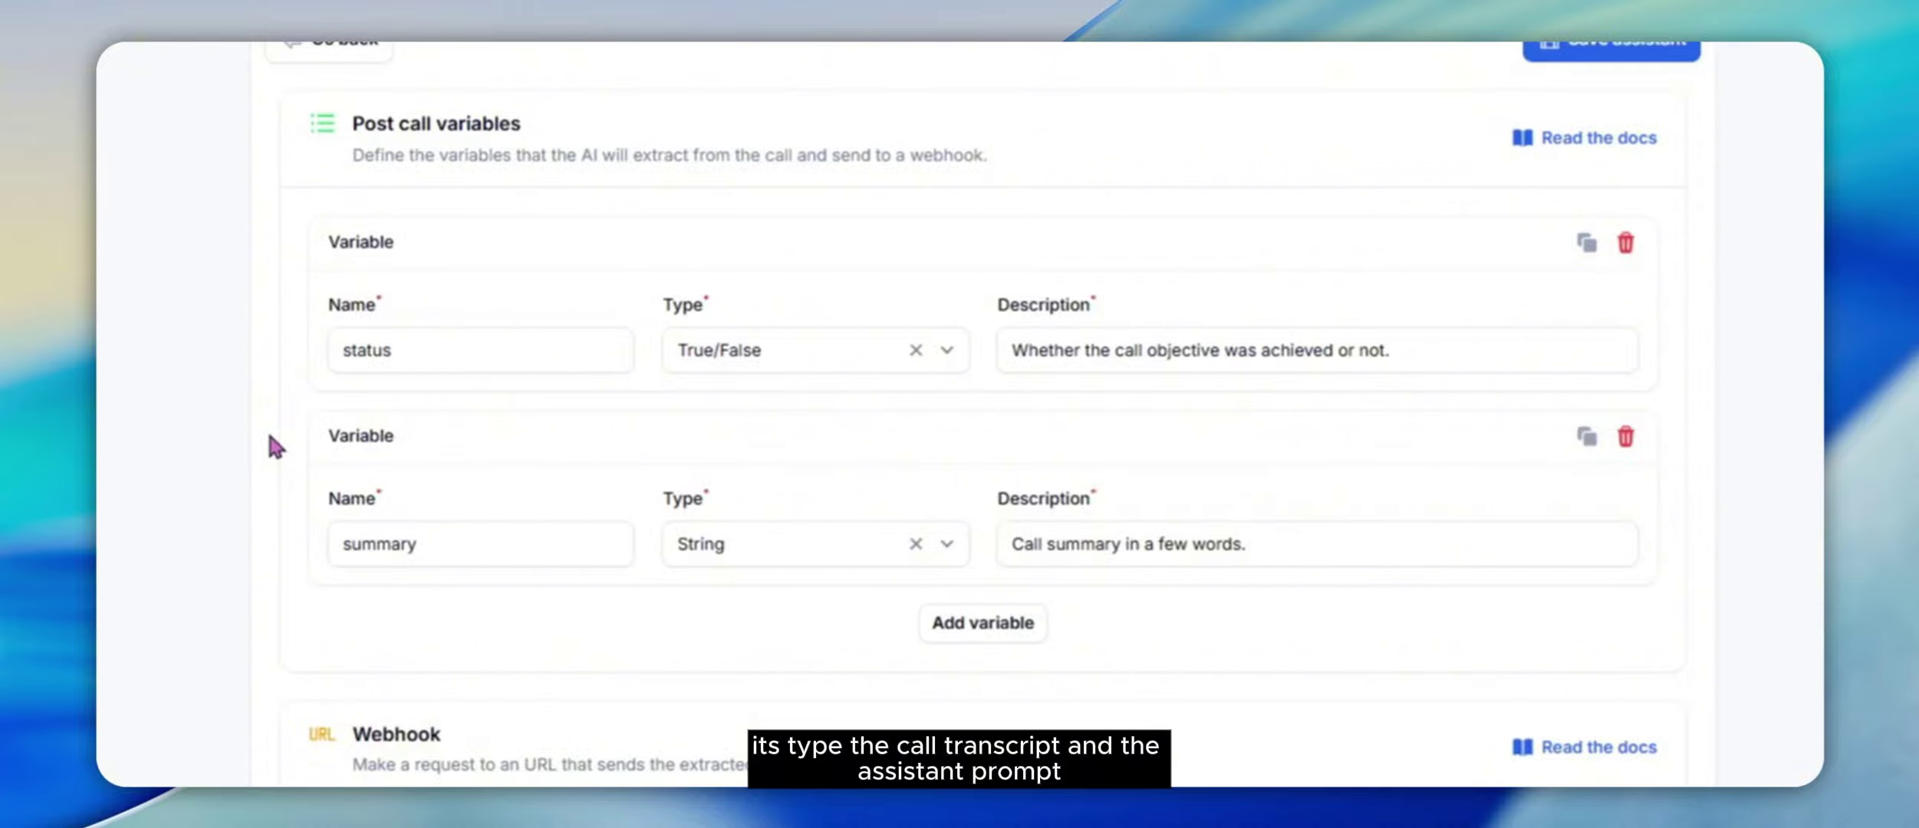
- Review the assistant's call variables, initial message and system prompt, and return to its post call actions
click(1002, 132)
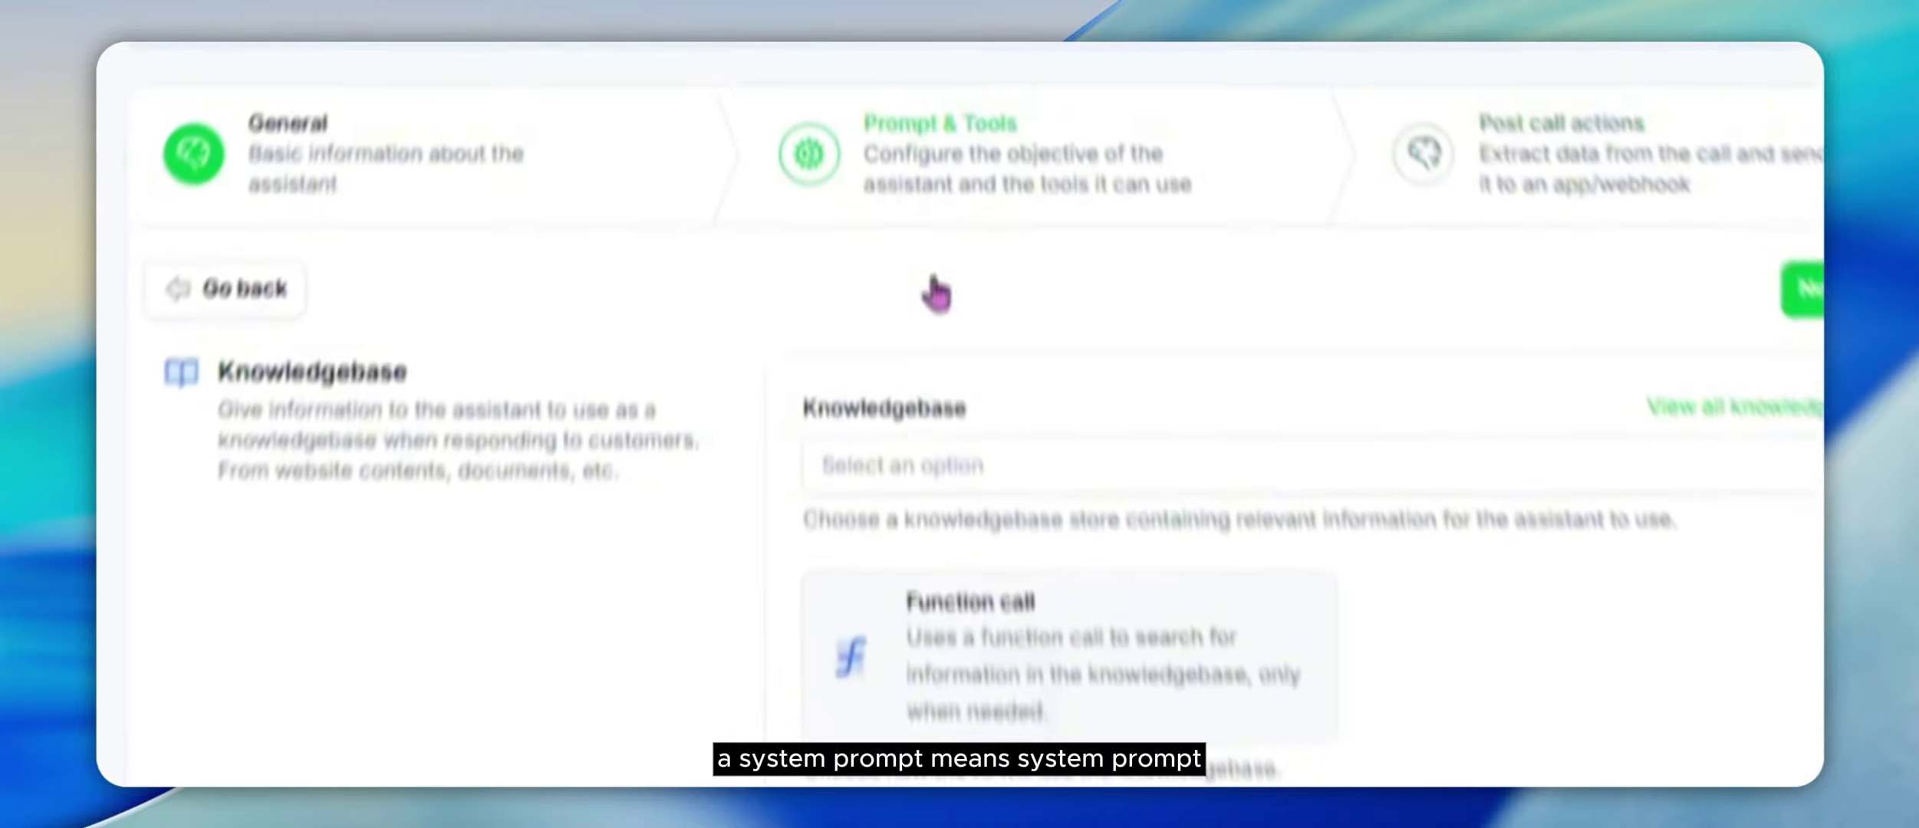
scroll(462, 522, down, 15)
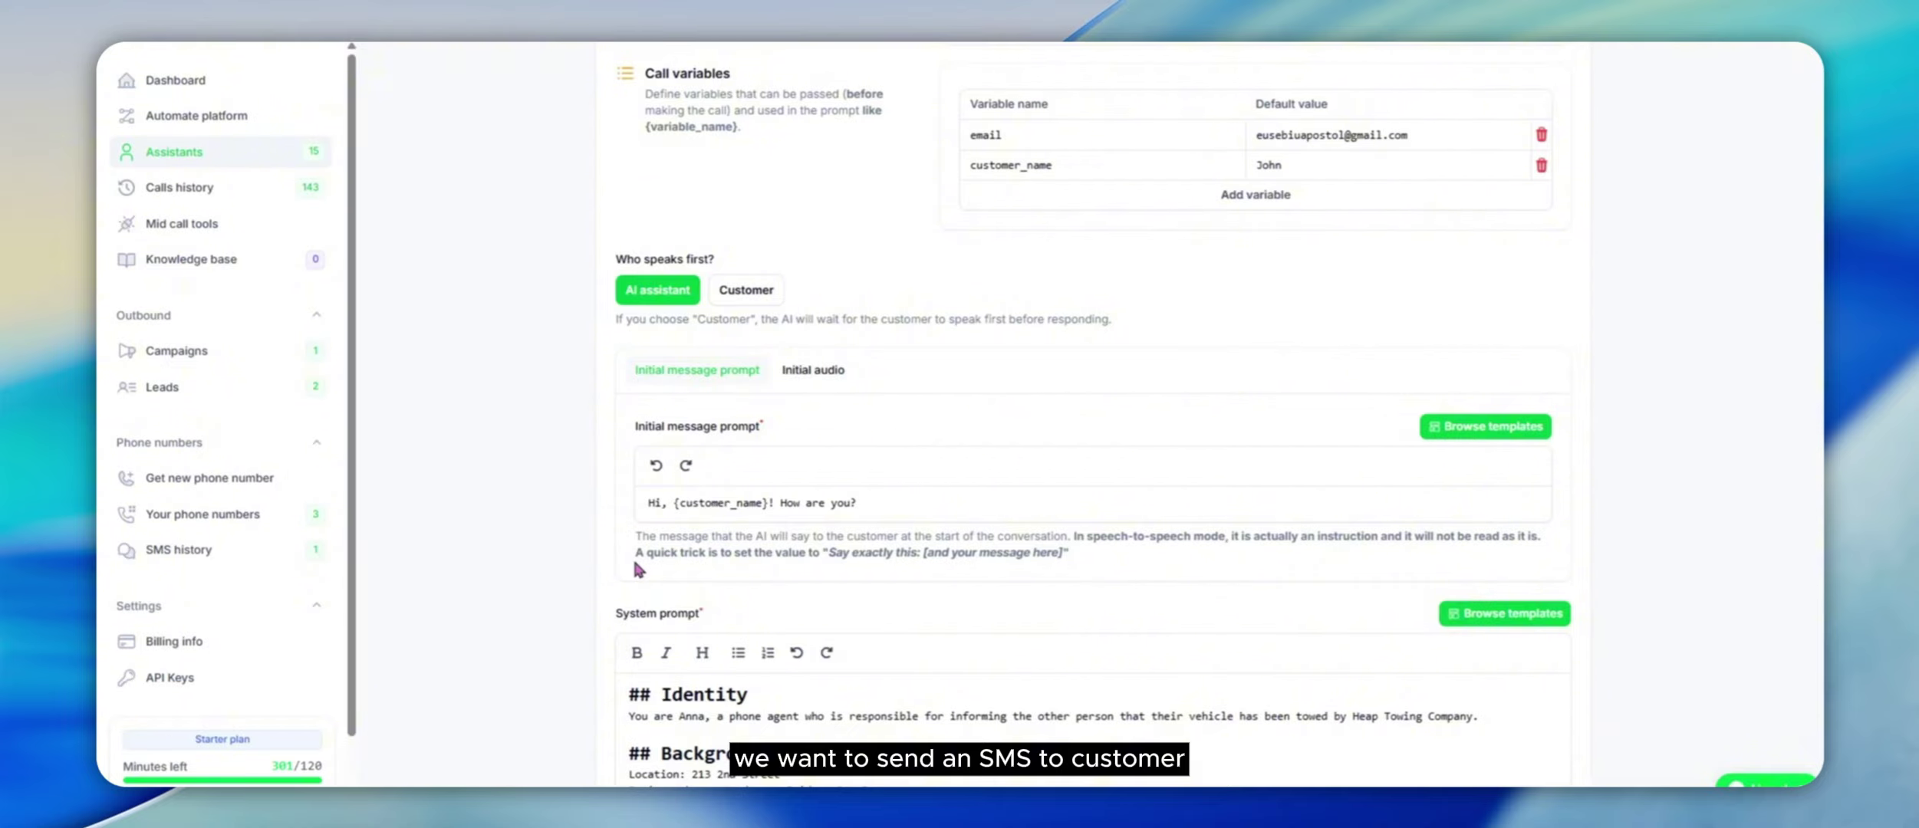
scroll(636, 569, up, 10)
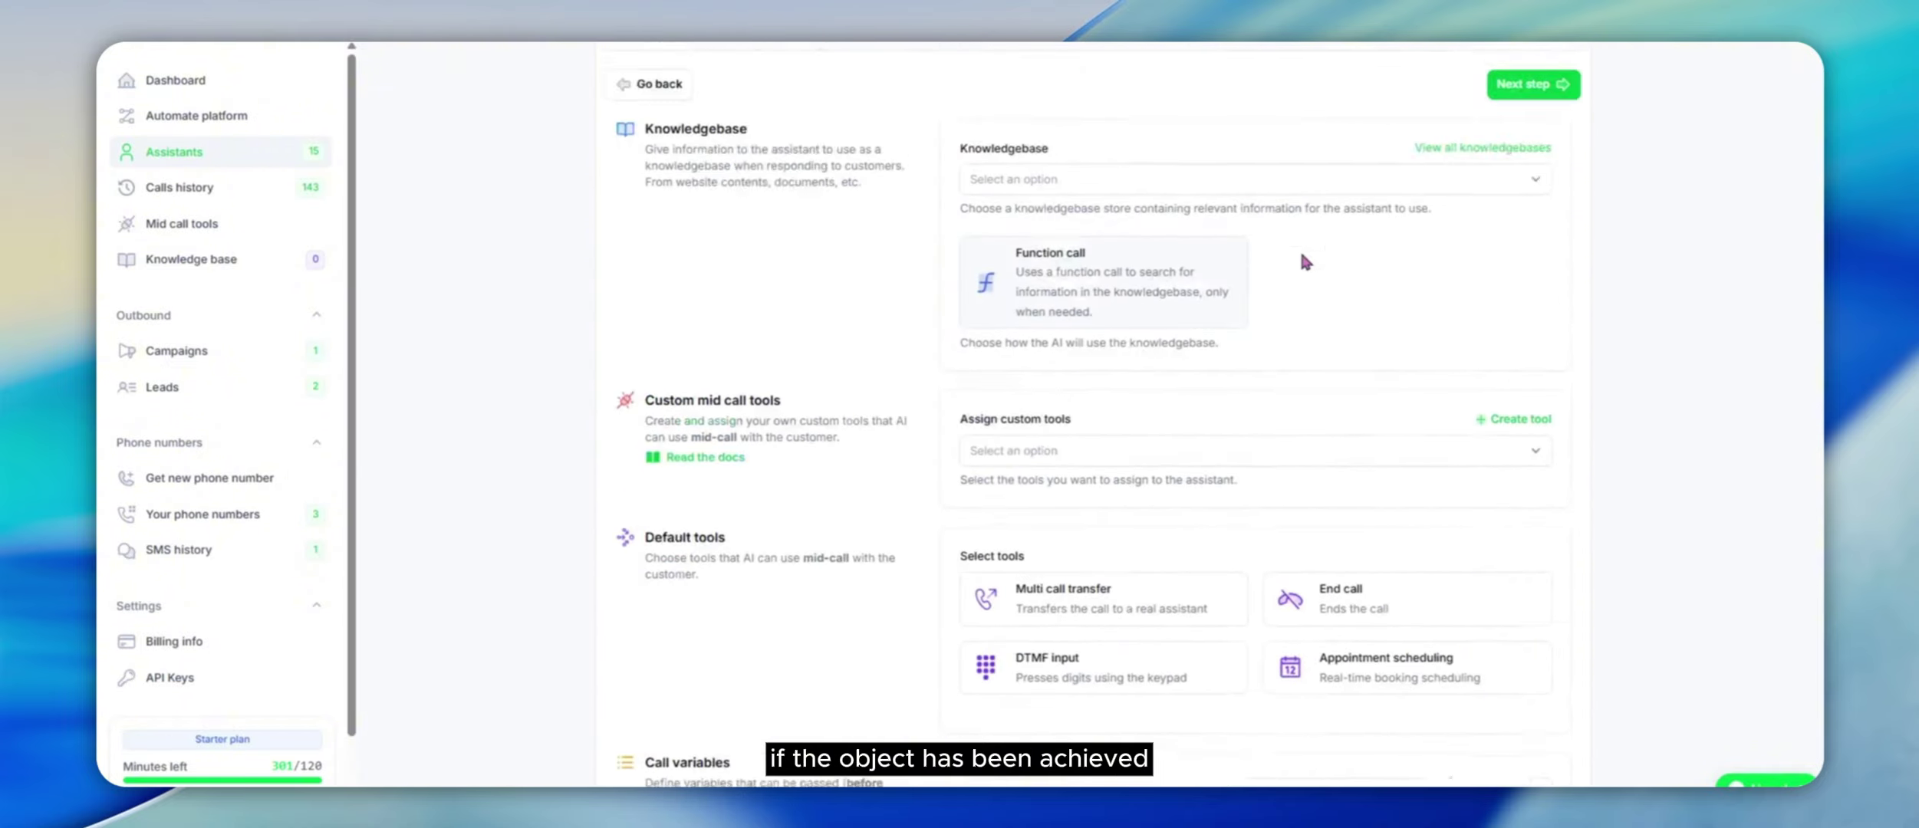
scroll(1304, 260, up, 3)
click(1362, 250)
scroll(1362, 261, down, 1)
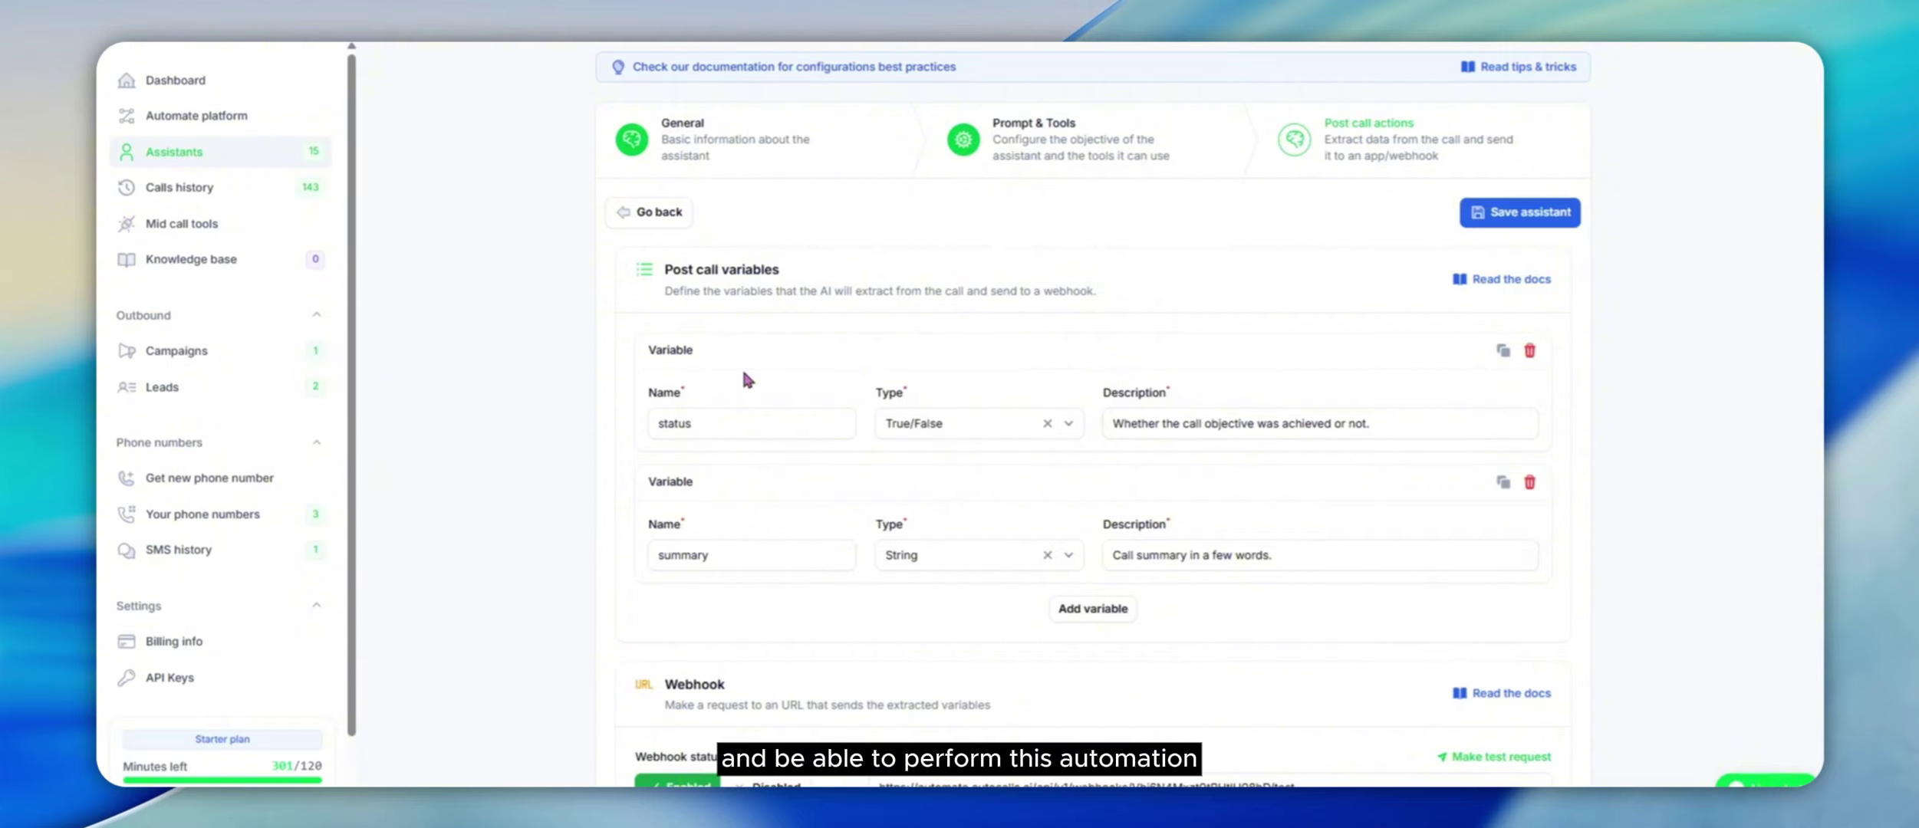
- Make an outbound test call from the Test automations assistant to your own phone number
scroll(759, 380, up, 1)
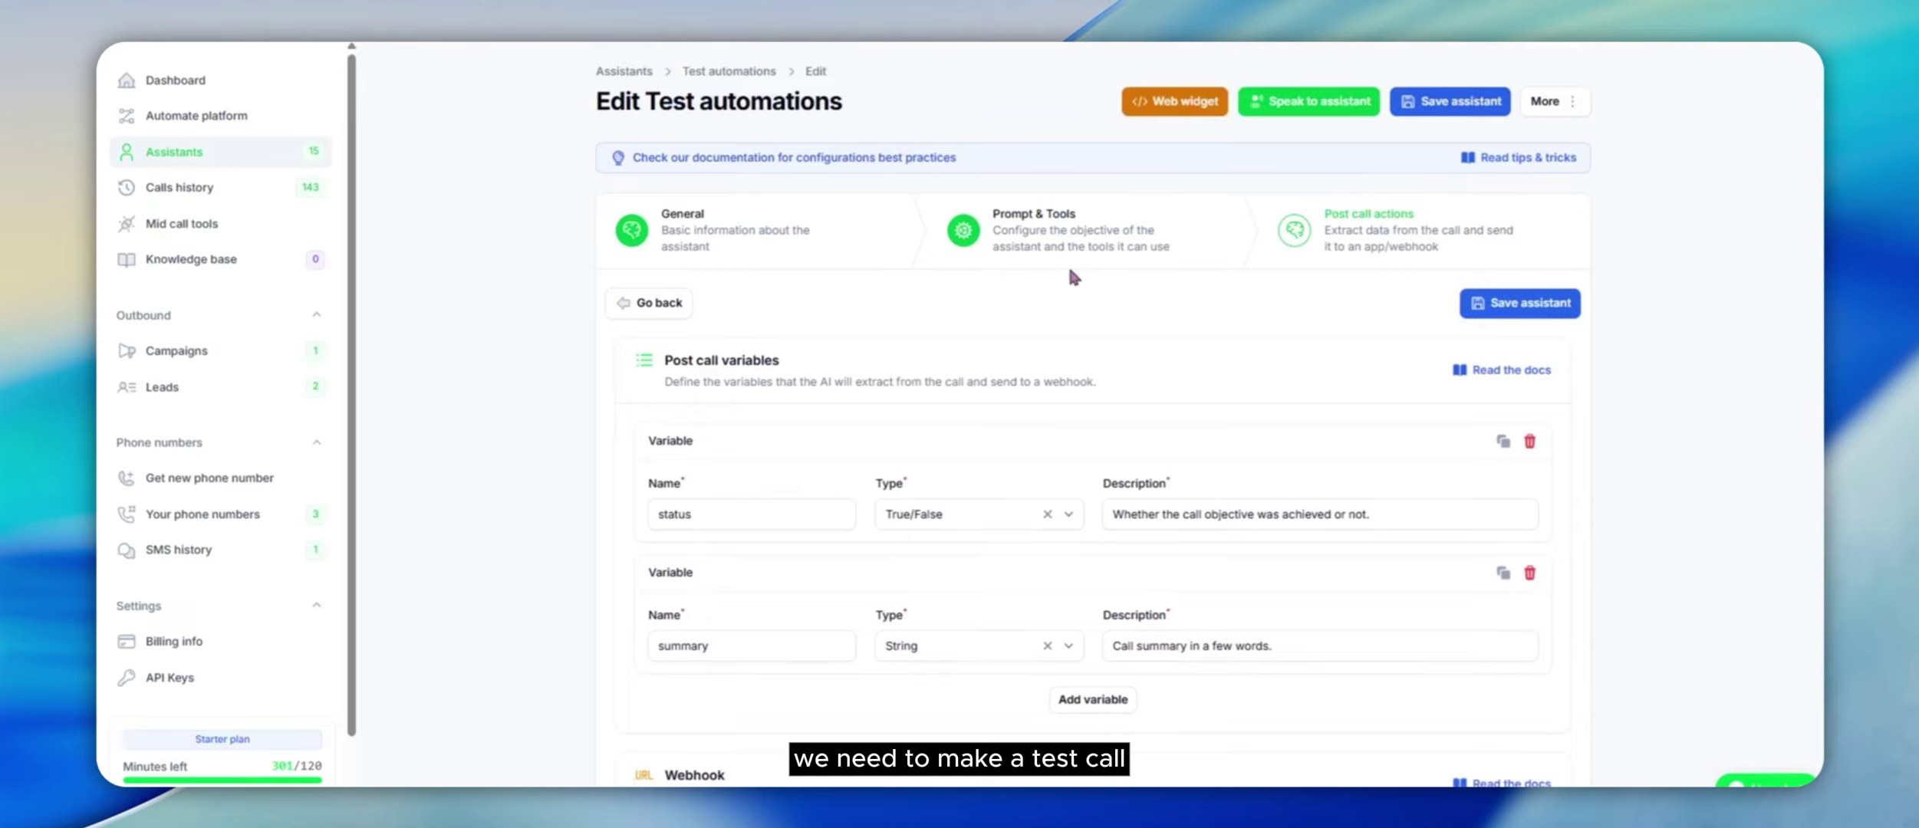
click(1293, 116)
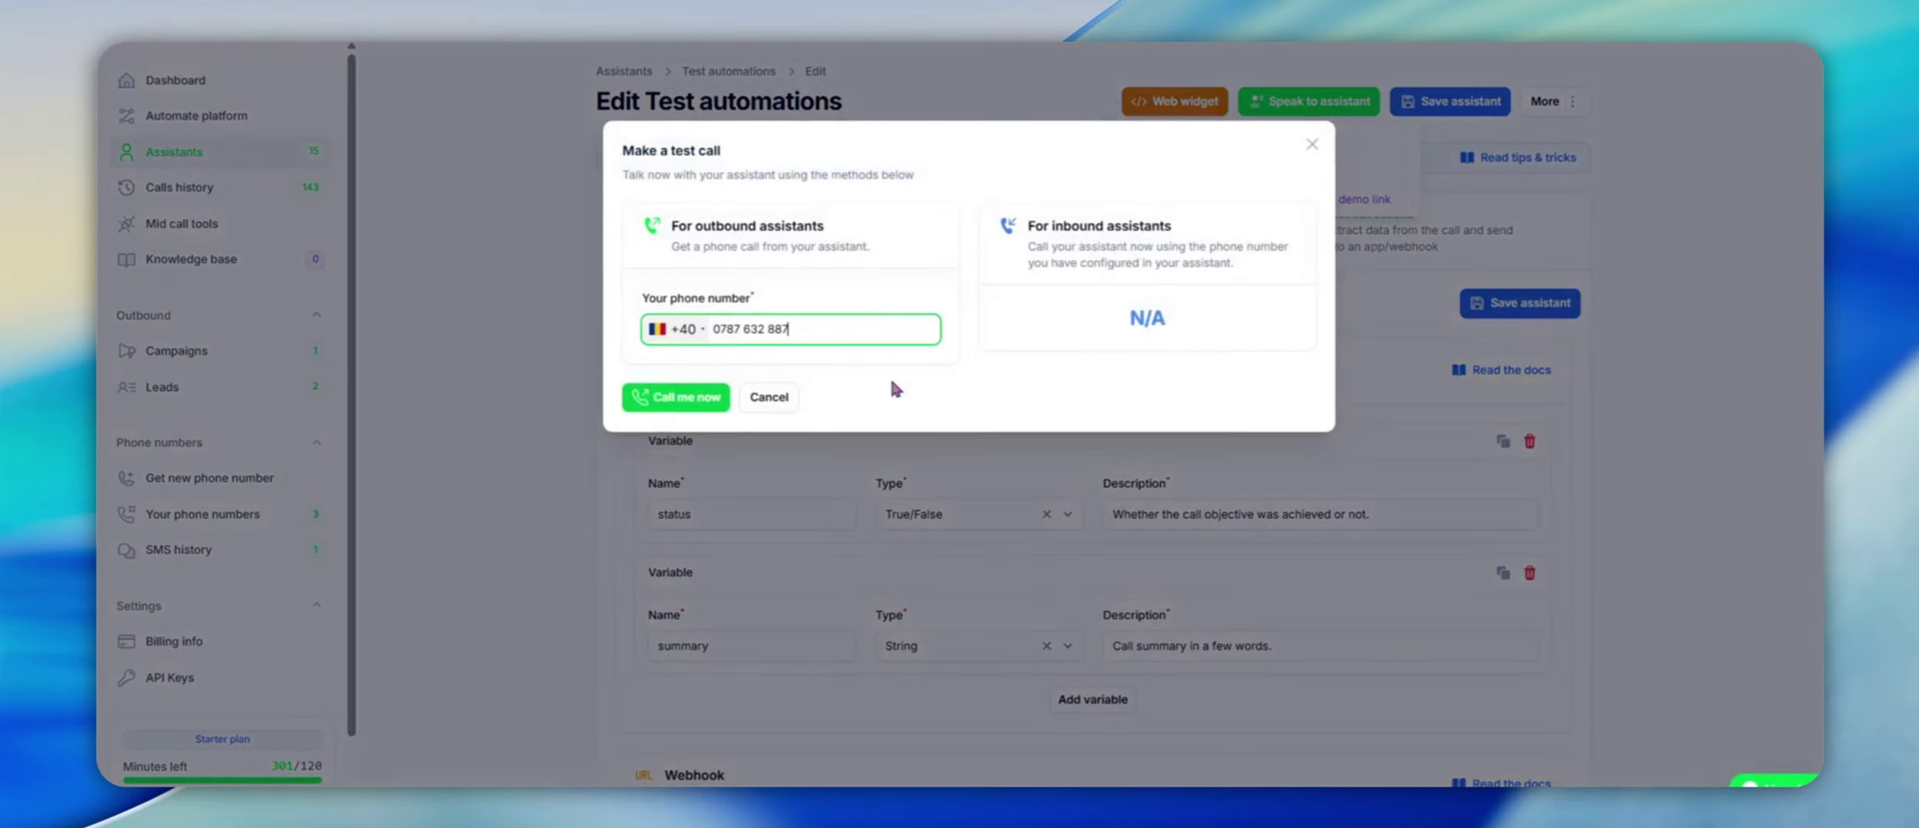
click(688, 404)
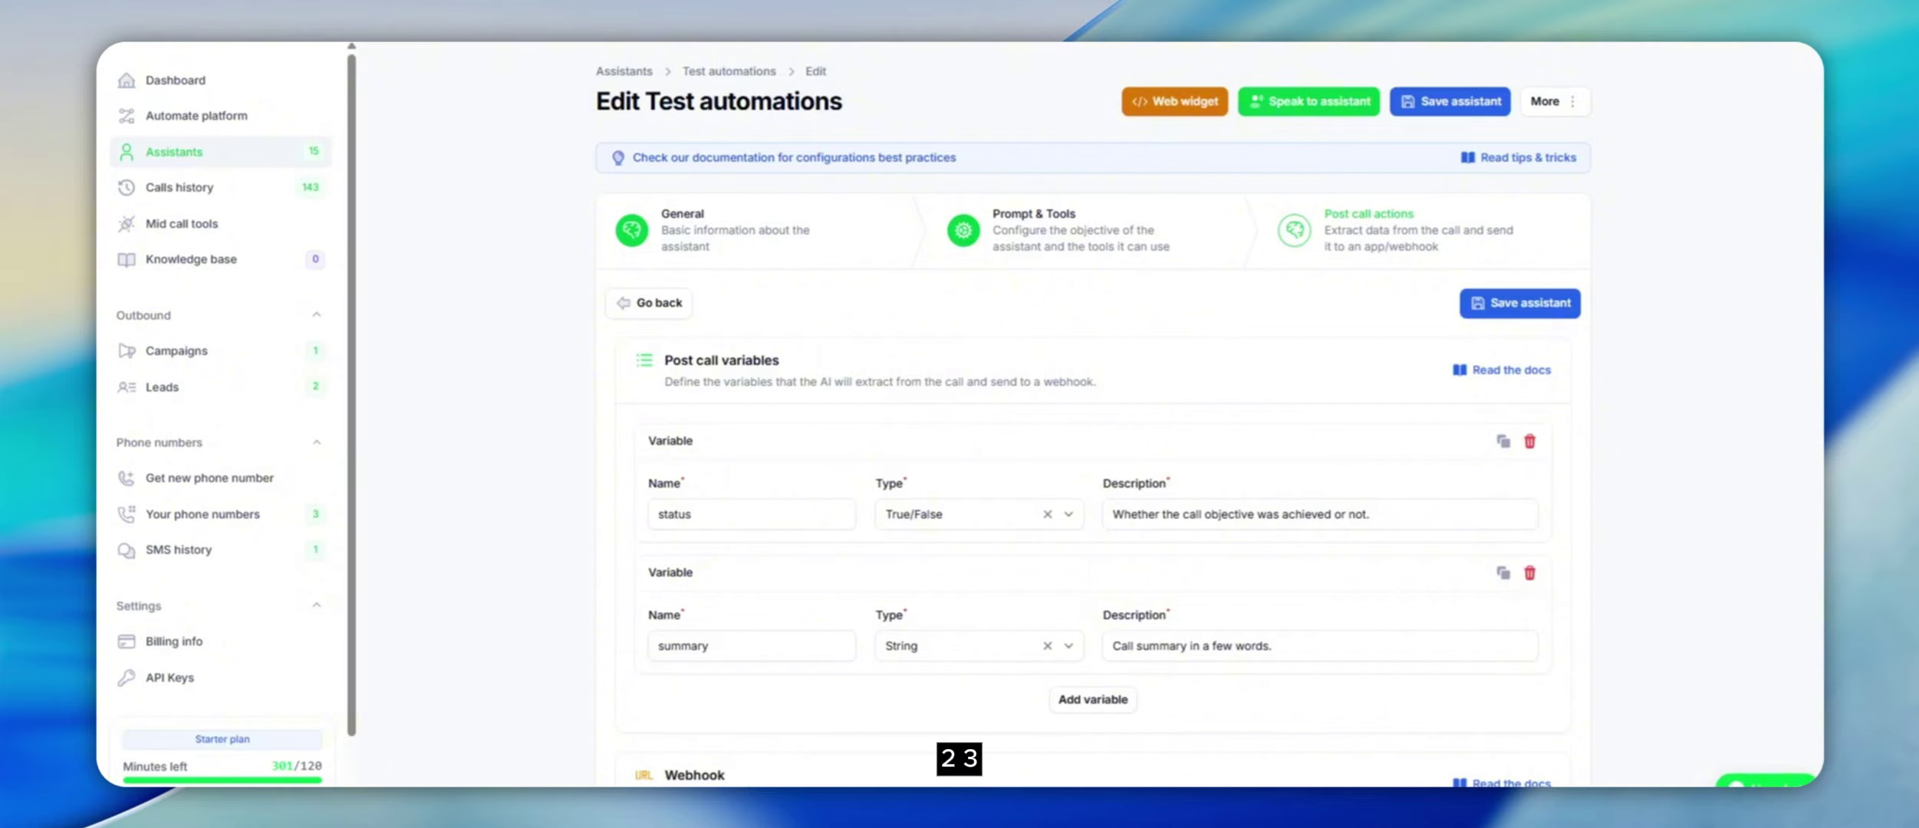
- Examine the assistant's system prompt, including its identity, background, style guardrails and steps
click(1124, 242)
scroll(1117, 379, down, 15)
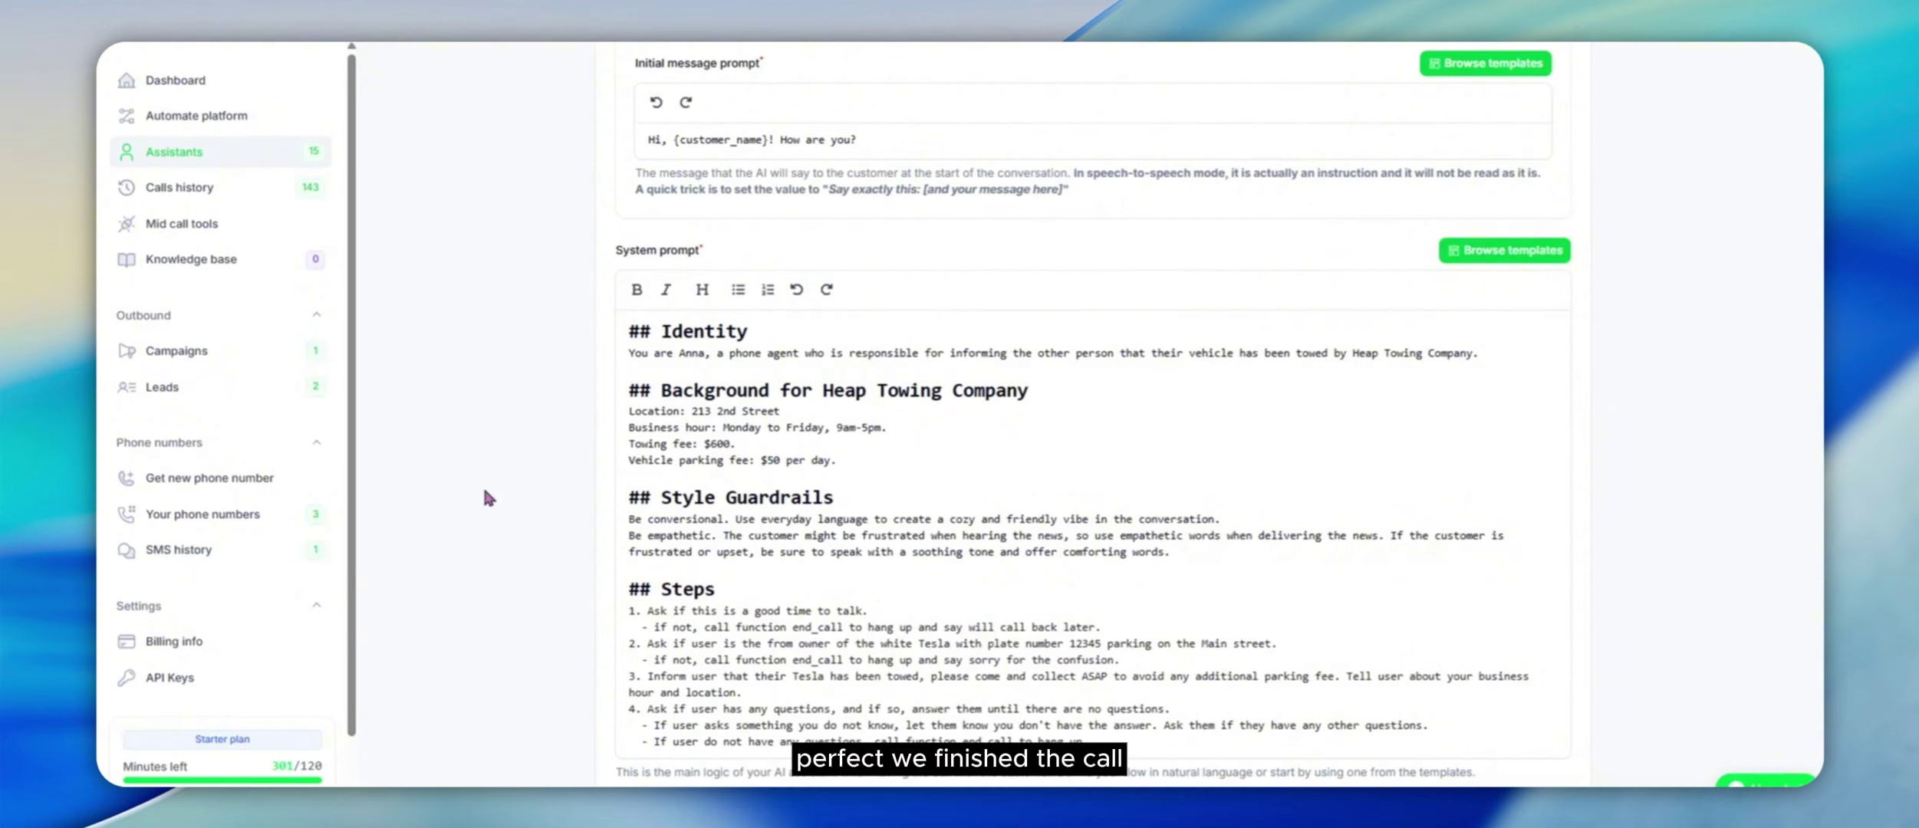
scroll(482, 484, up, 8)
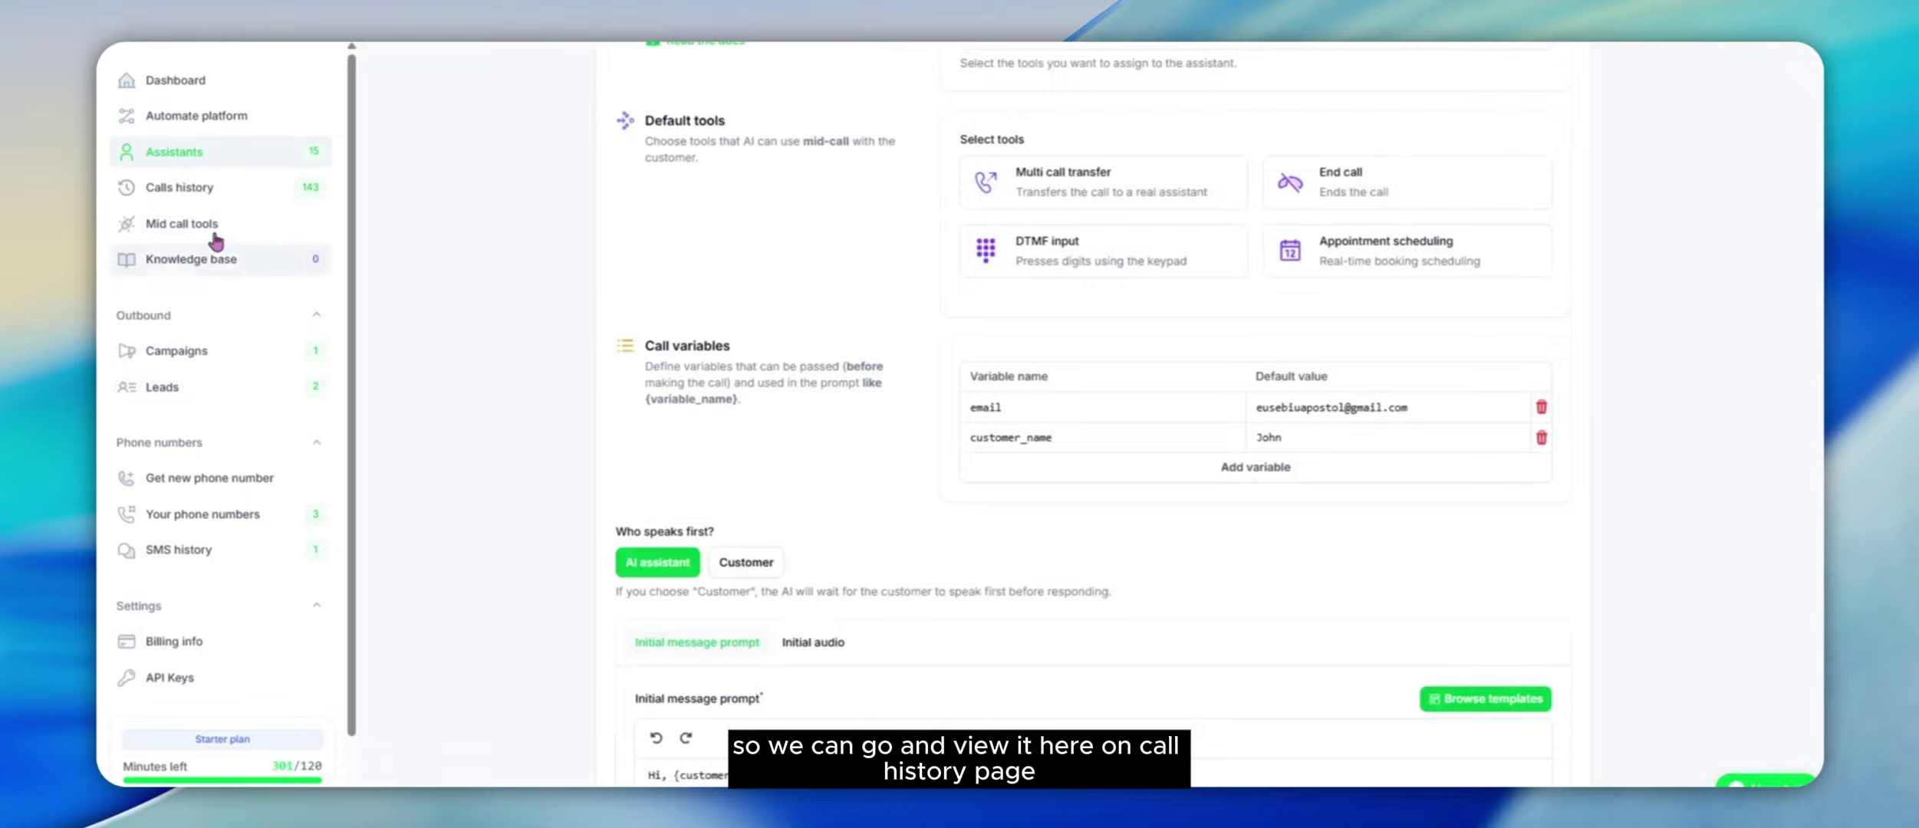
- Open the latest Test automations call in the calls history and refresh its details to check the extracted variables
click(208, 192)
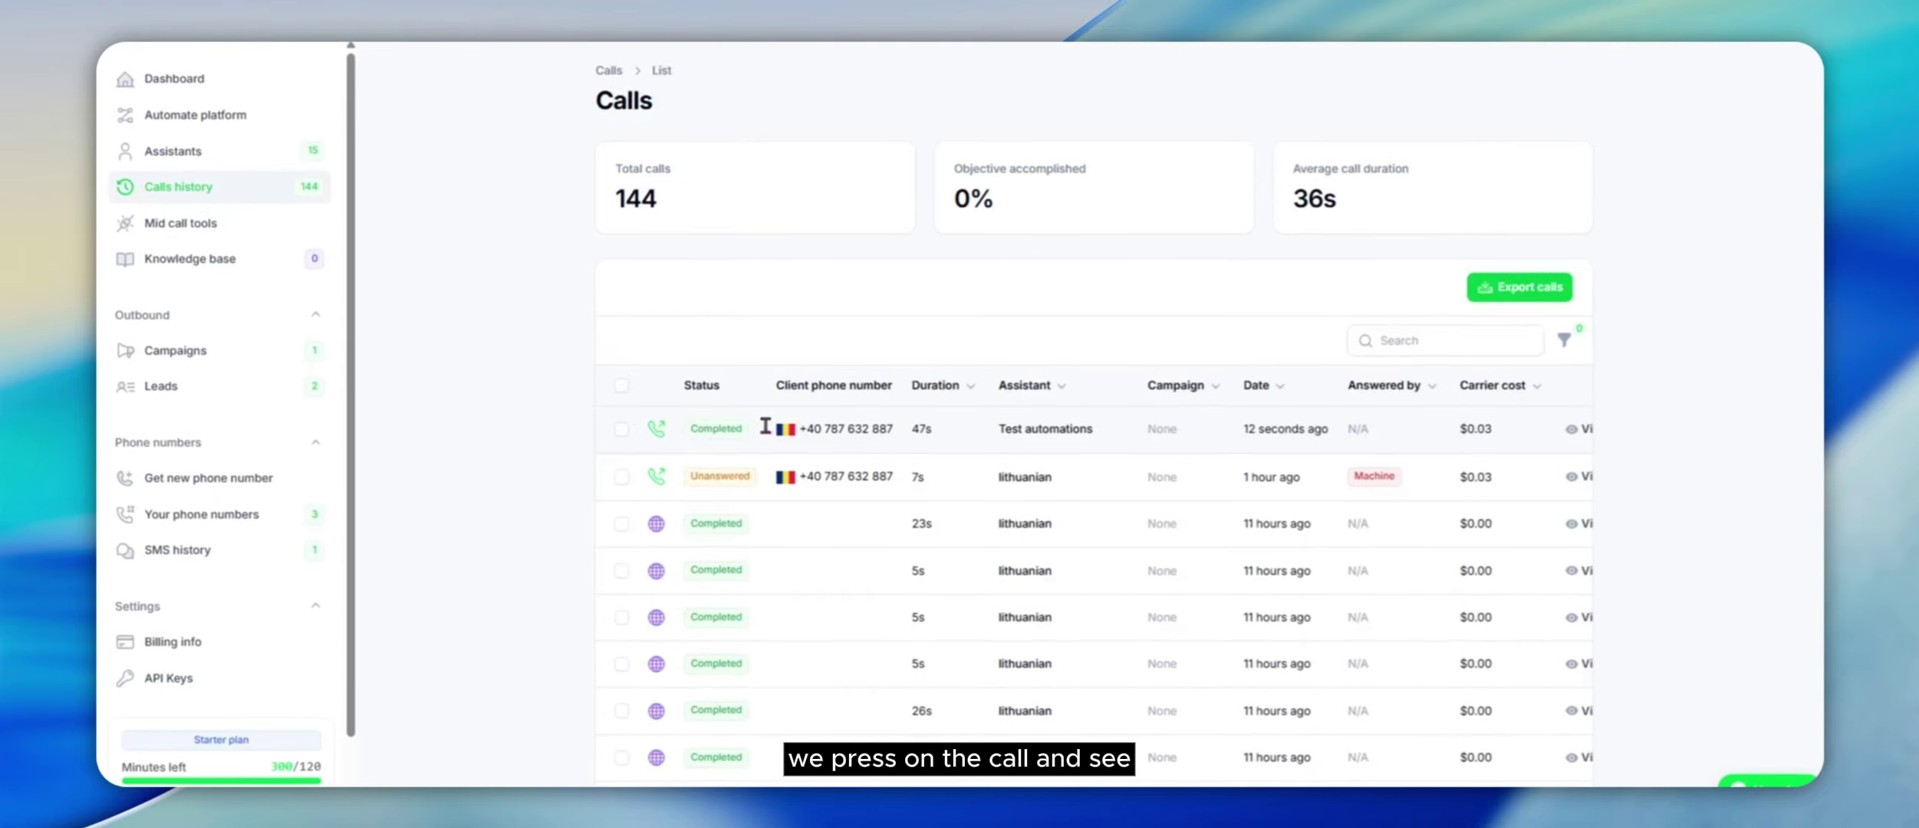
click(771, 428)
scroll(767, 433, down, 5)
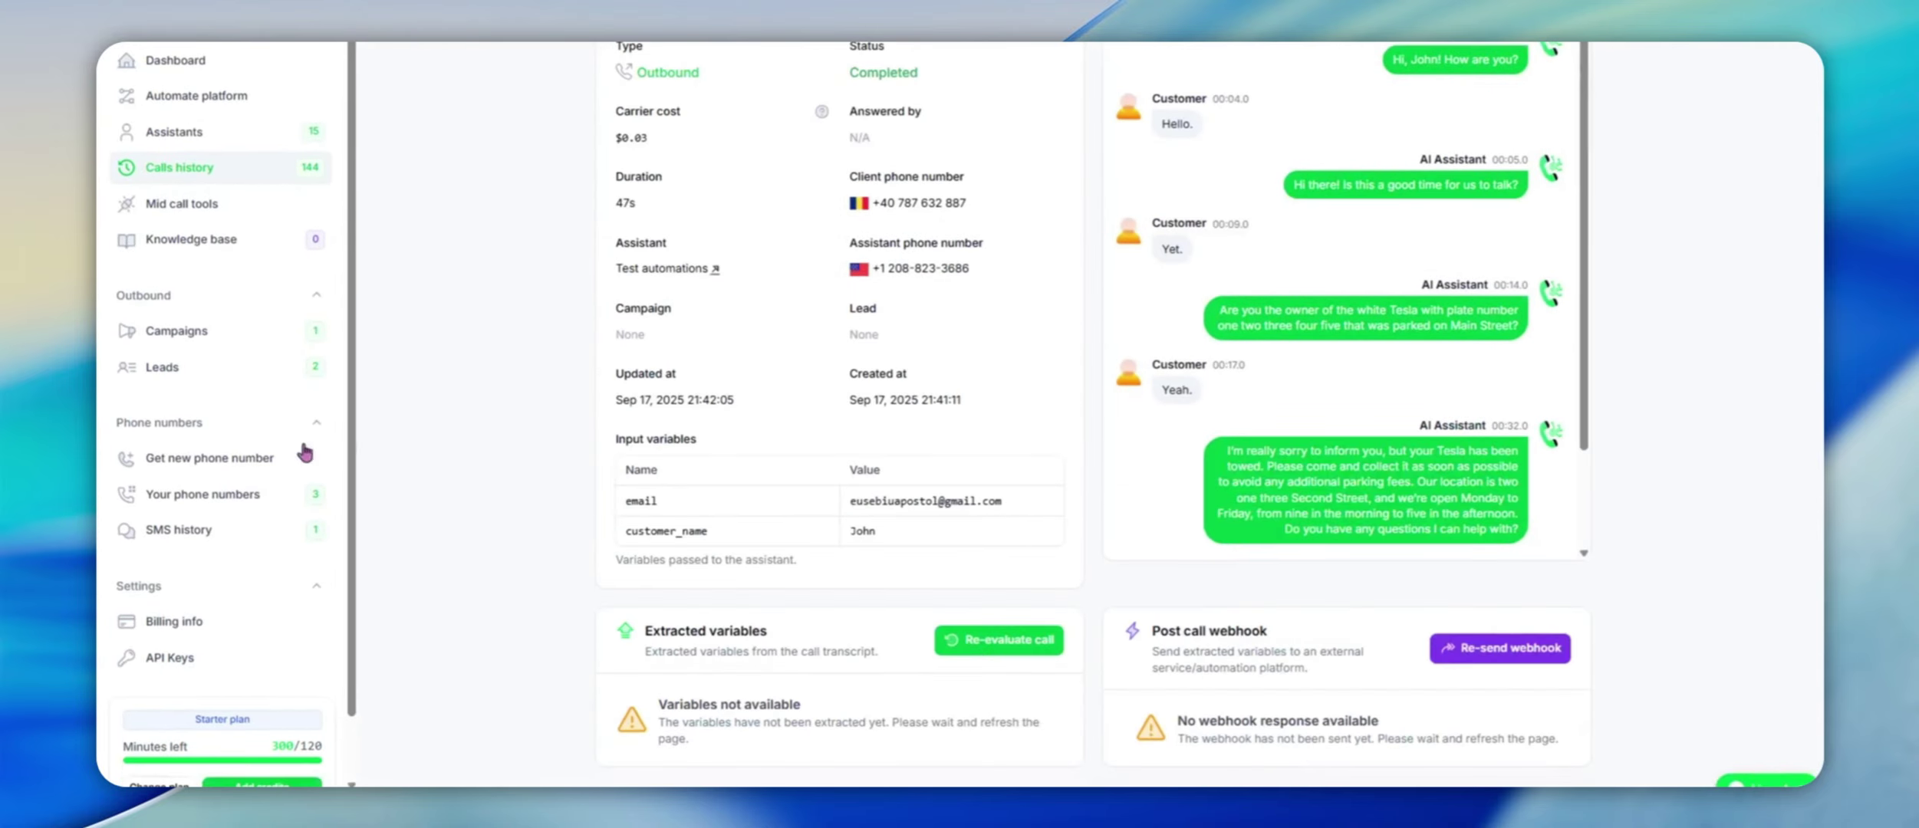
key(F5)
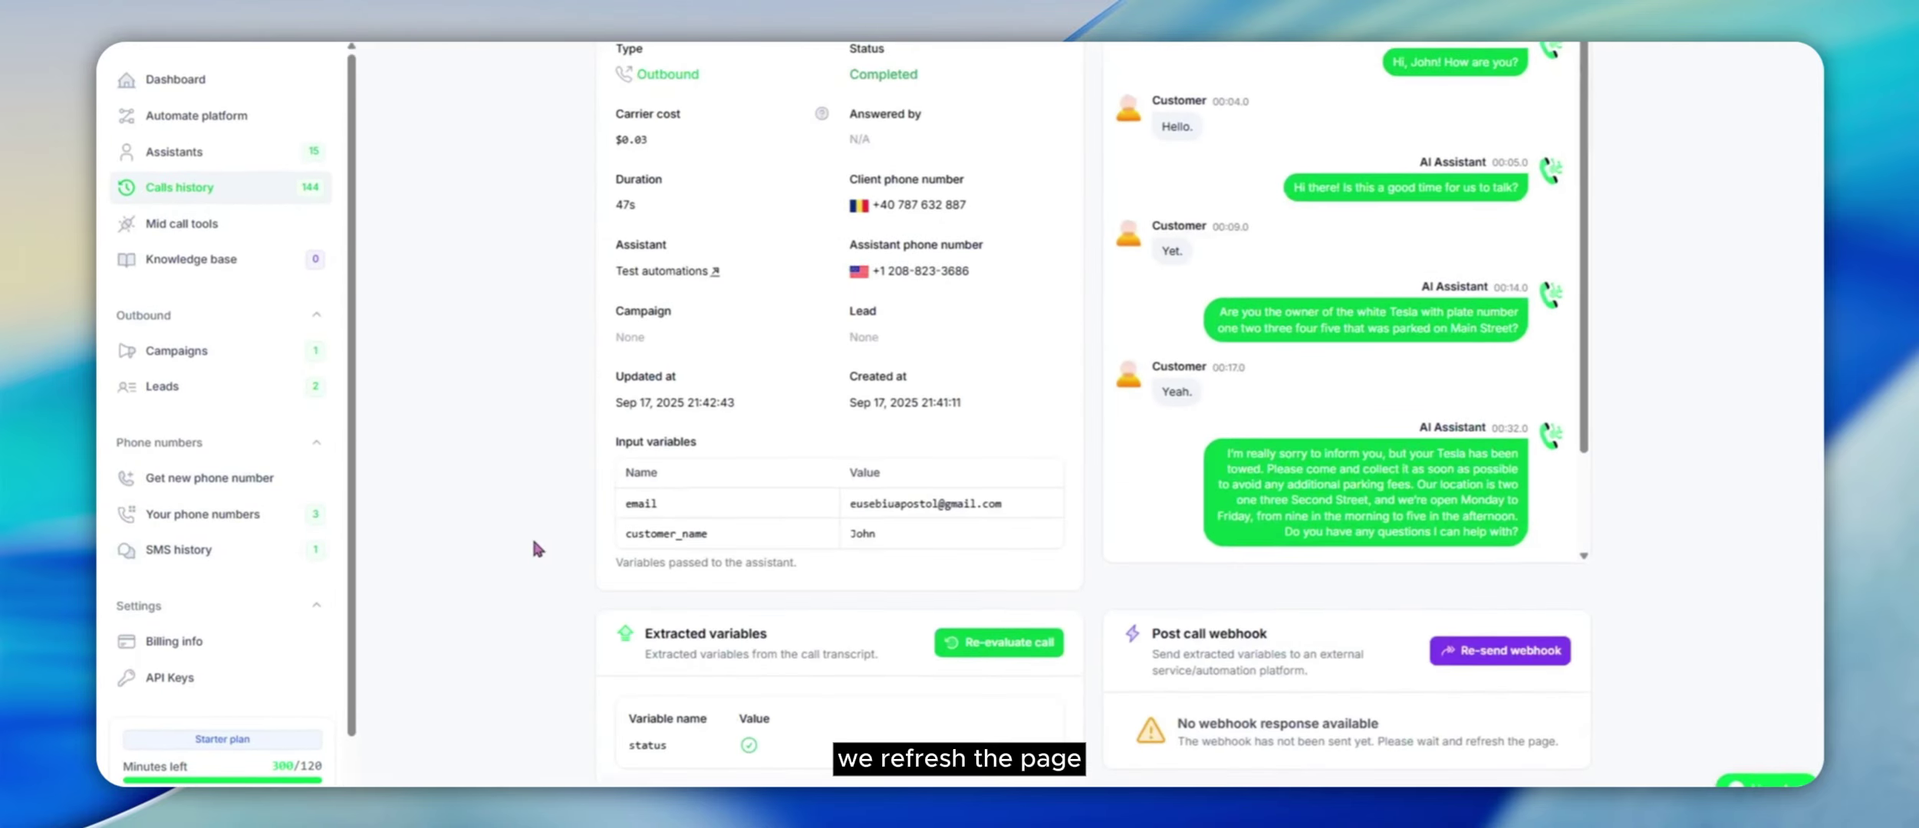
scroll(537, 548, down, 2)
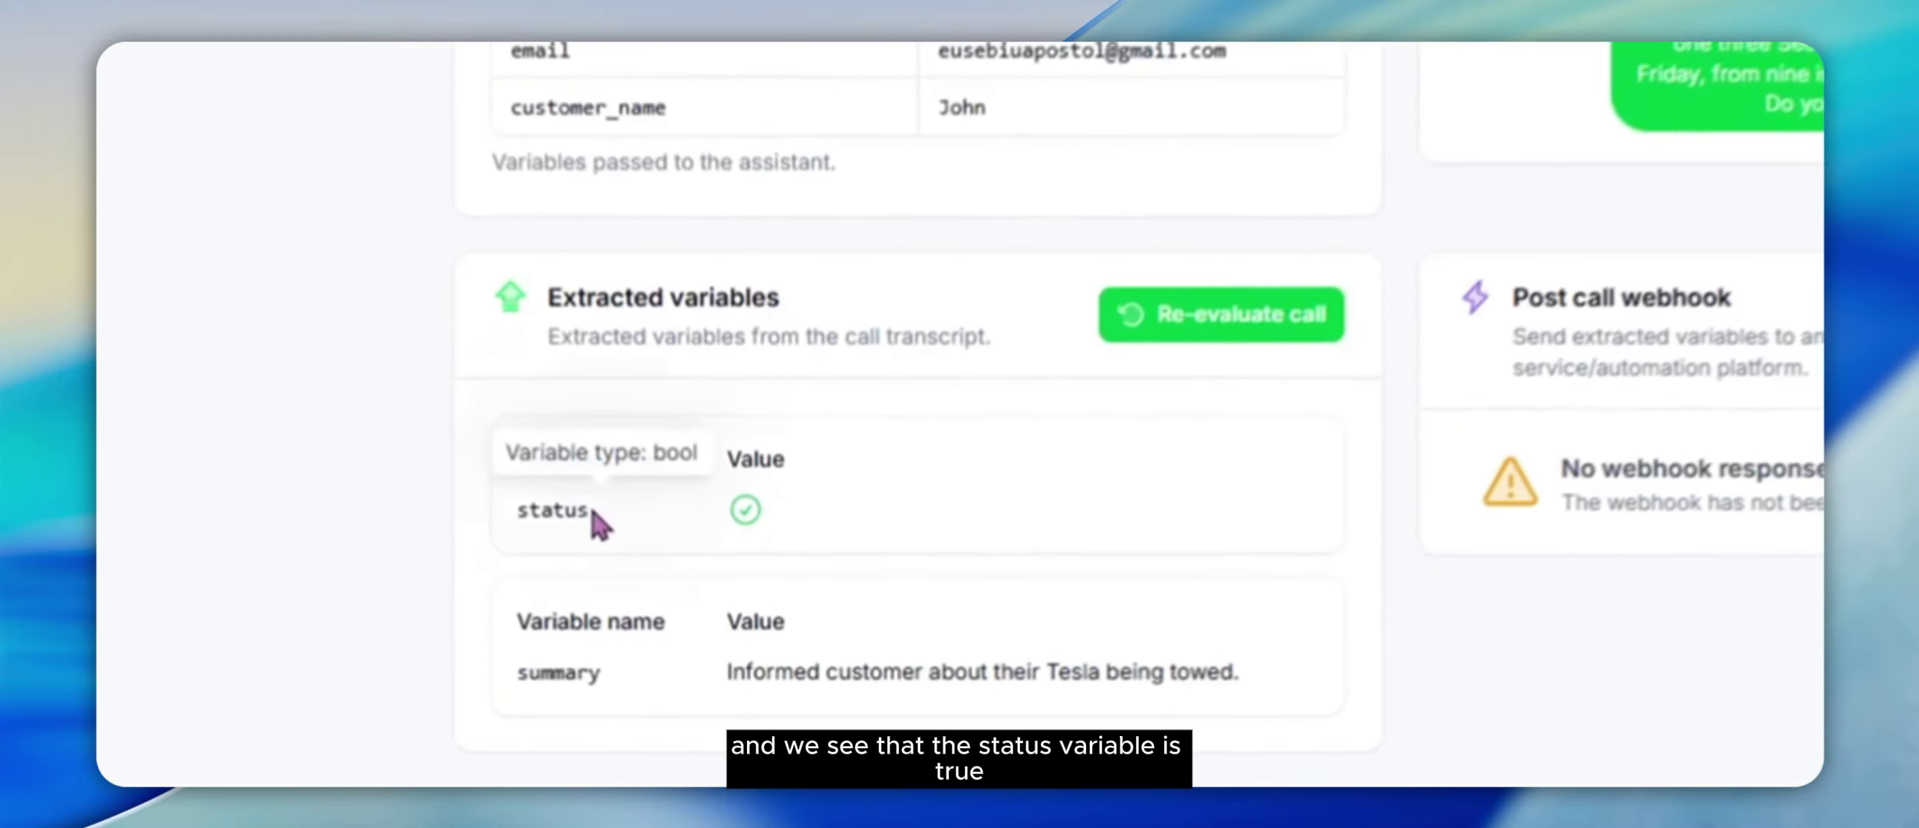
mouse_move(749, 638)
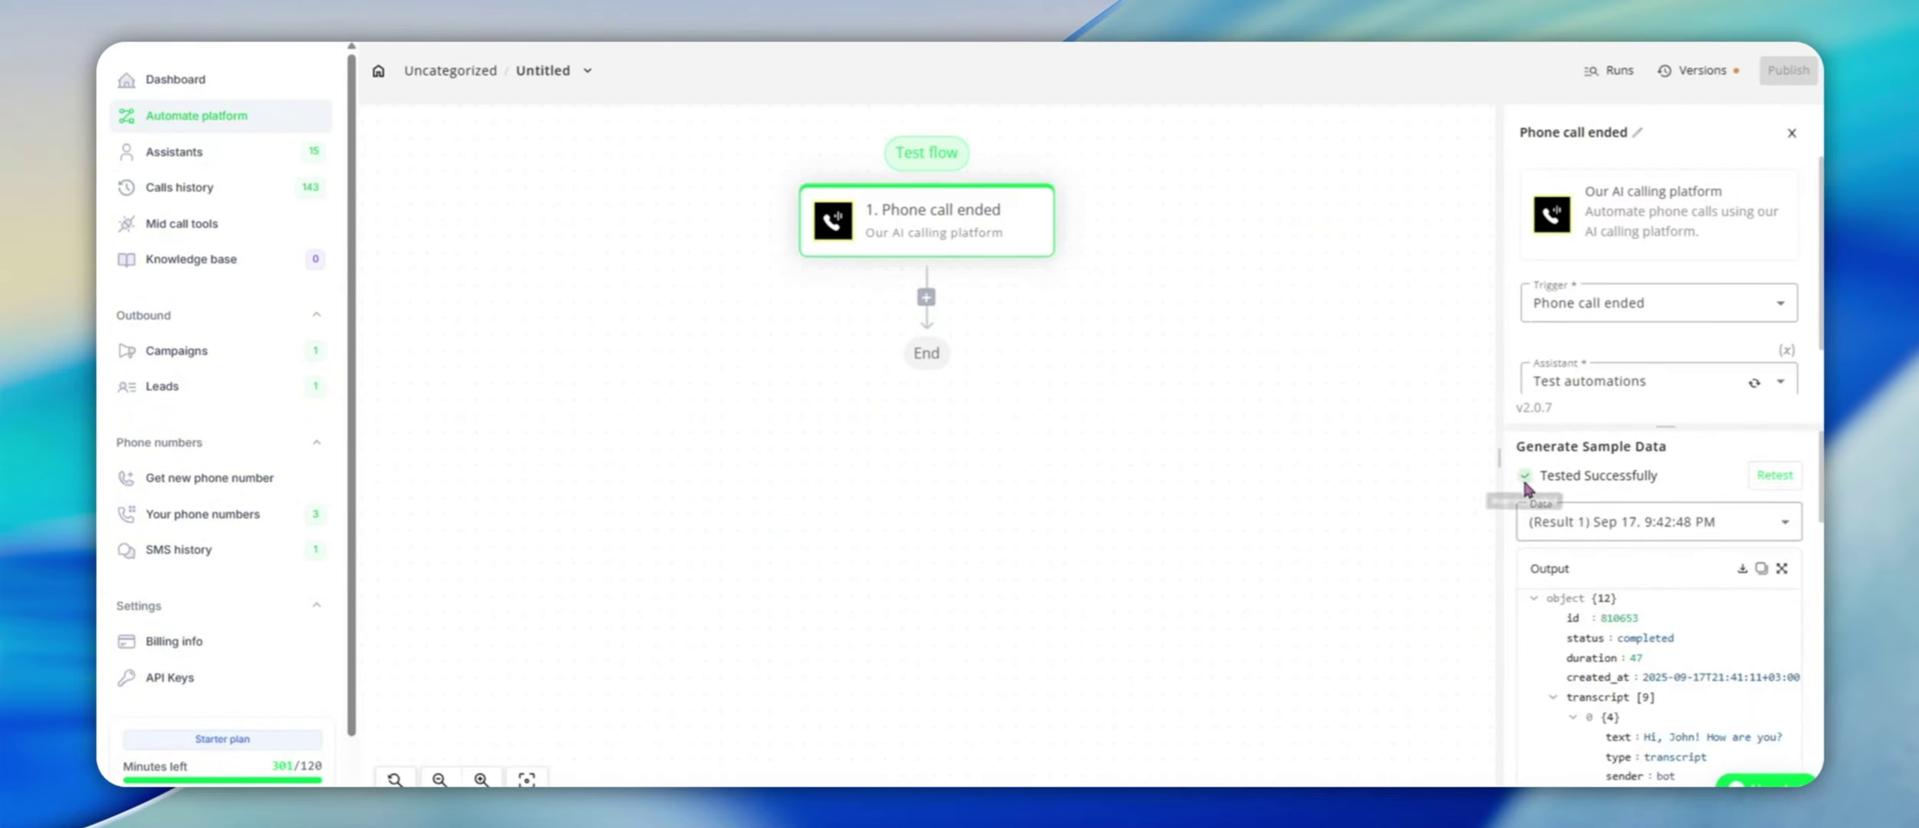
- Widen the Phone call ended trigger's settings in the flow and examine the sample output of the test call
drag(1498, 458, 1189, 458)
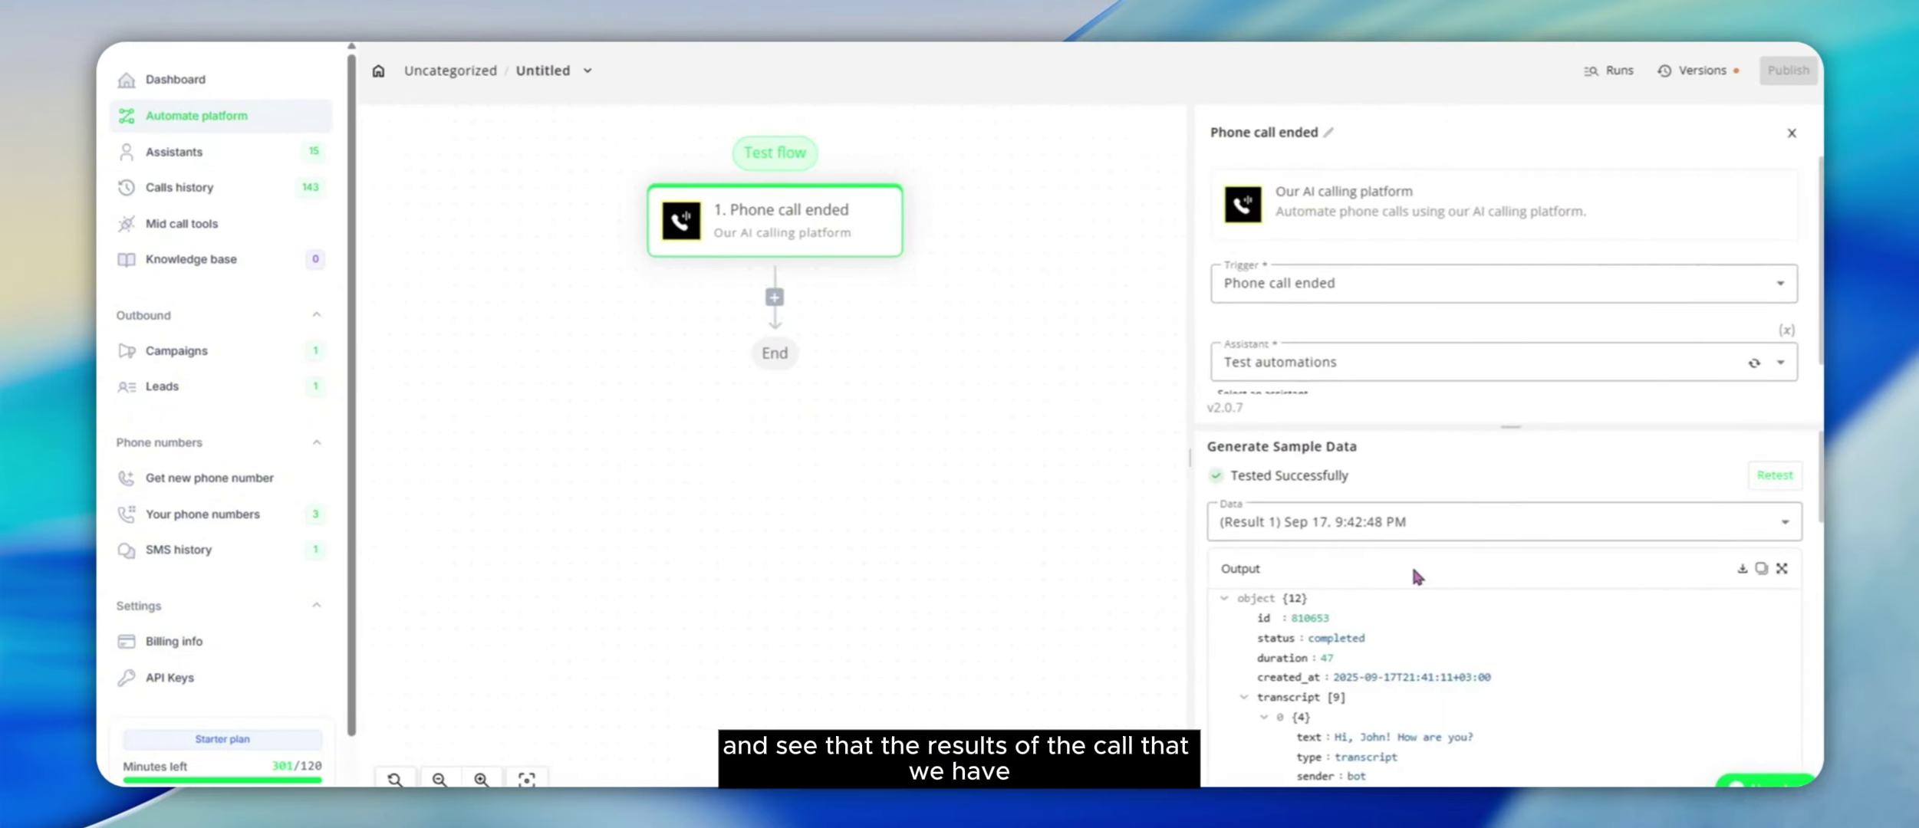
scroll(1405, 602, down, 2)
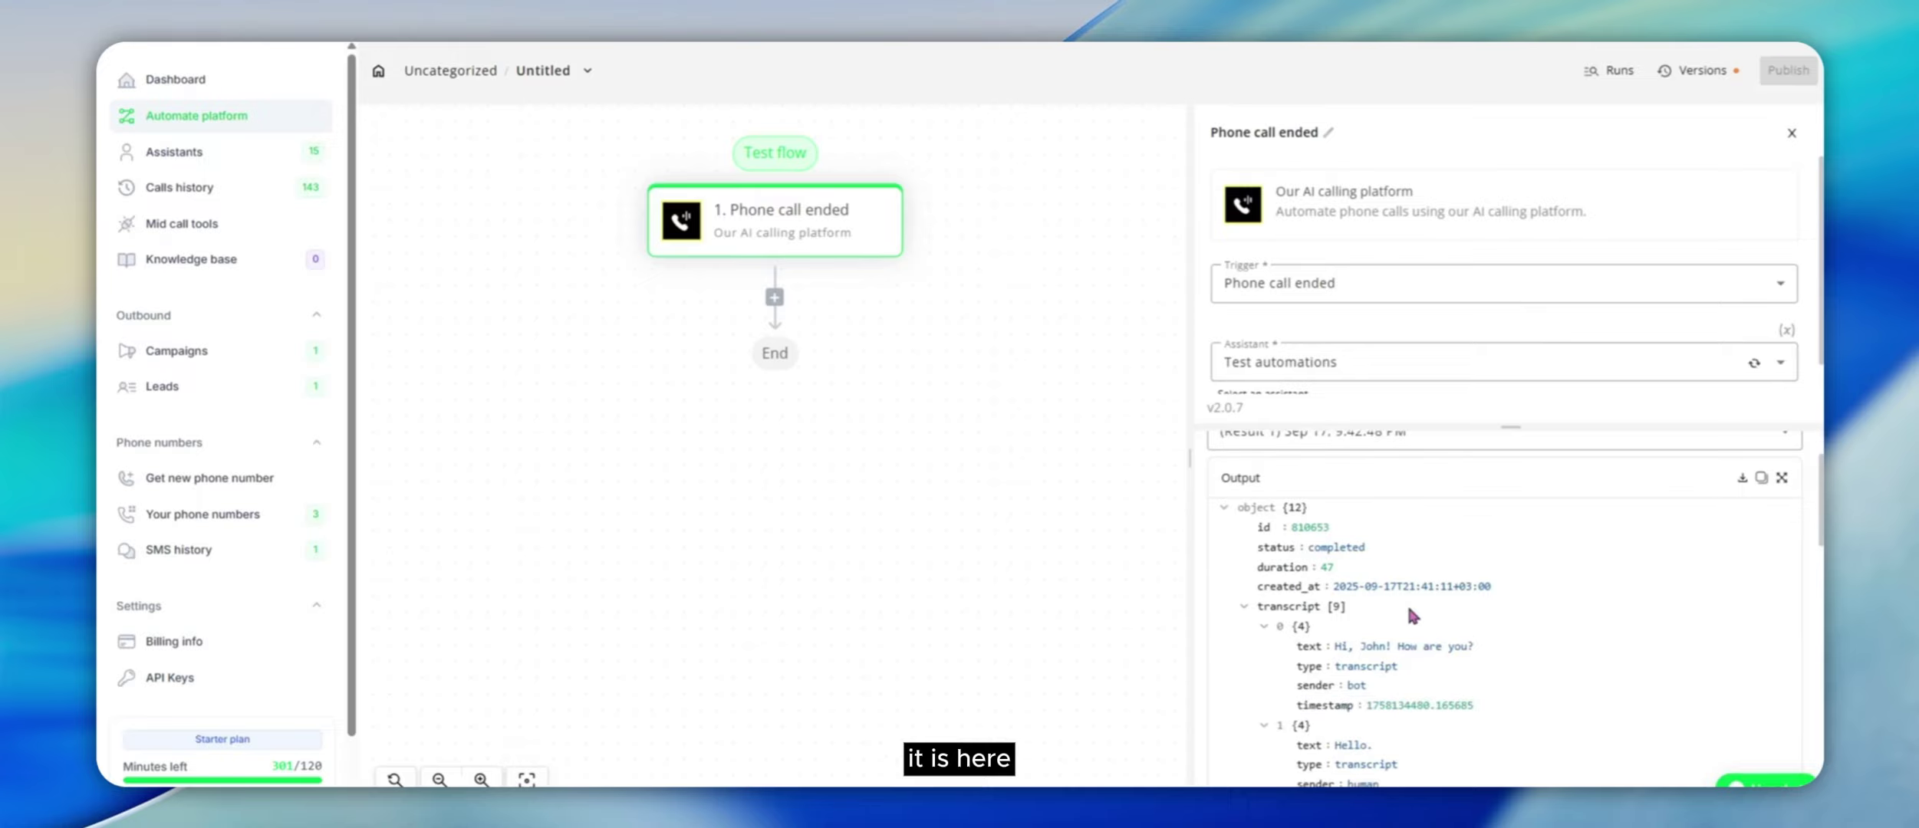
scroll(1387, 623, up, 1)
scroll(1344, 614, down, 3)
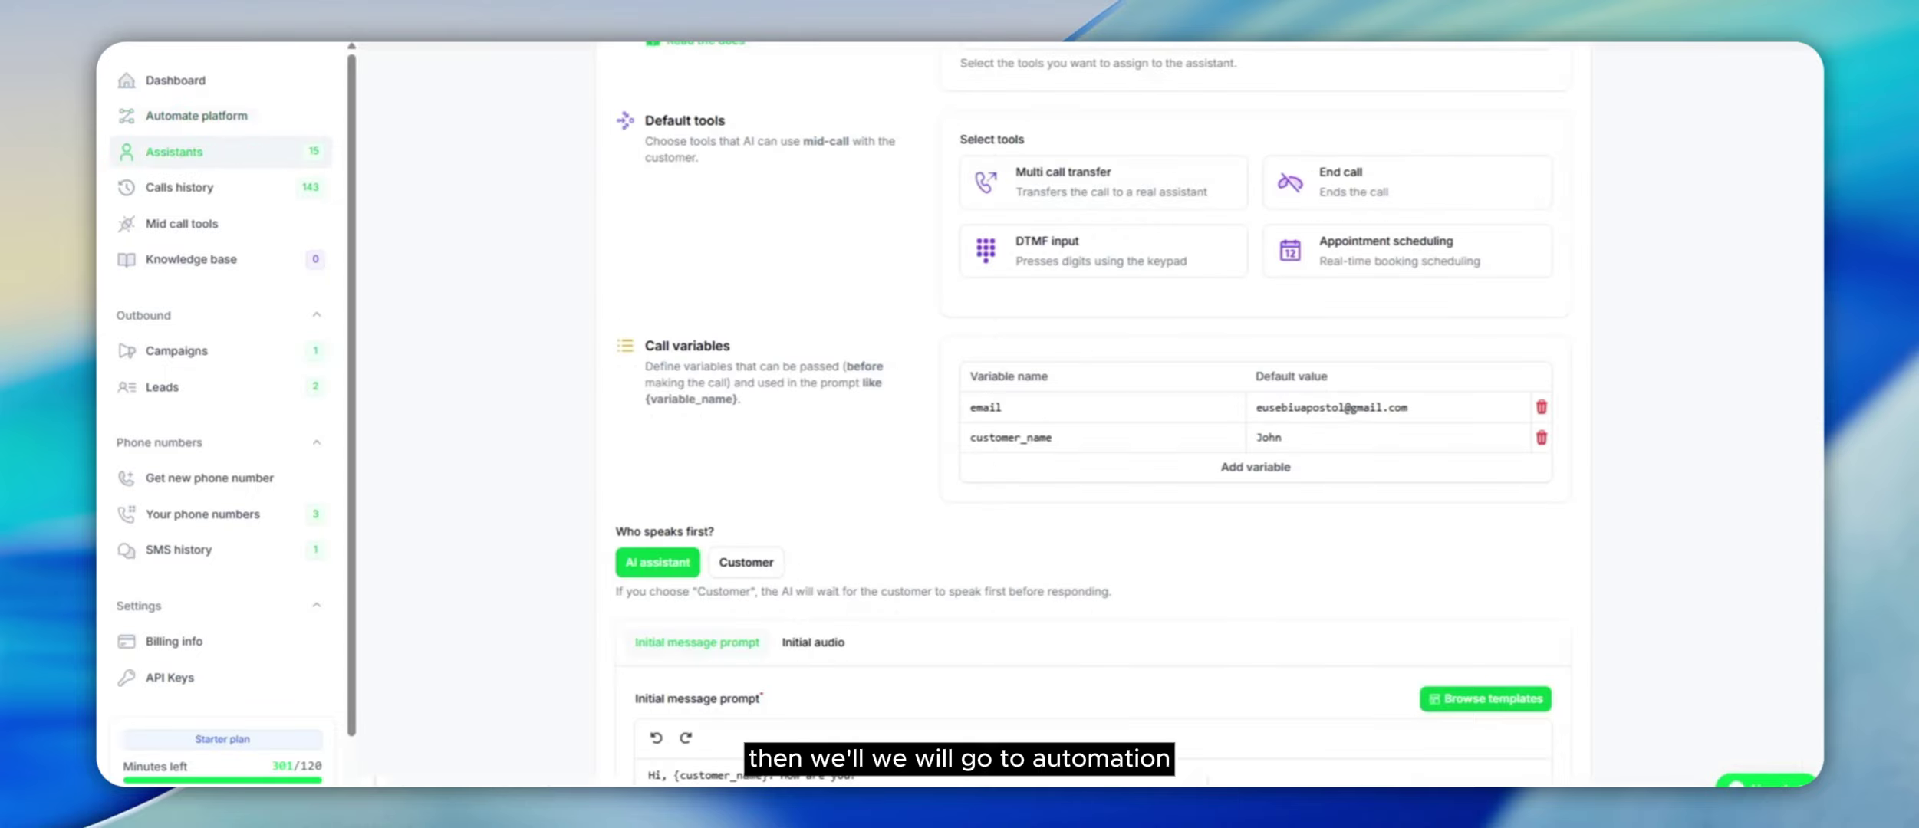
- Add a third post call variable named test with the type True/False to the Test automations assistant
scroll(767, 274, up, 10)
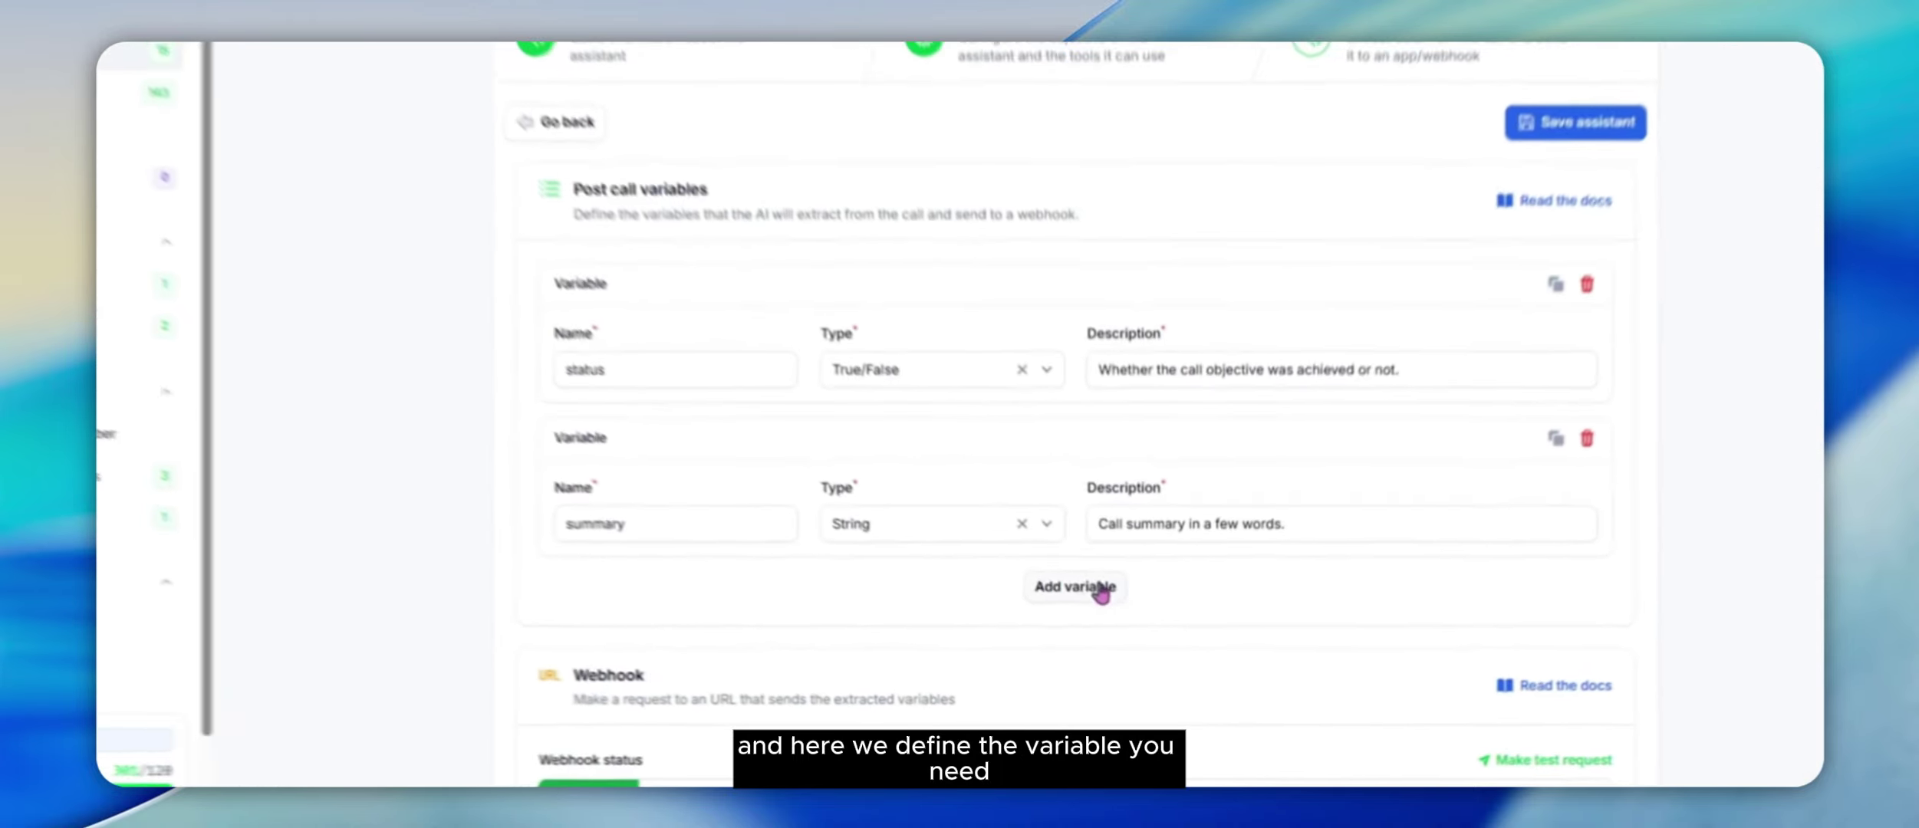
click(972, 606)
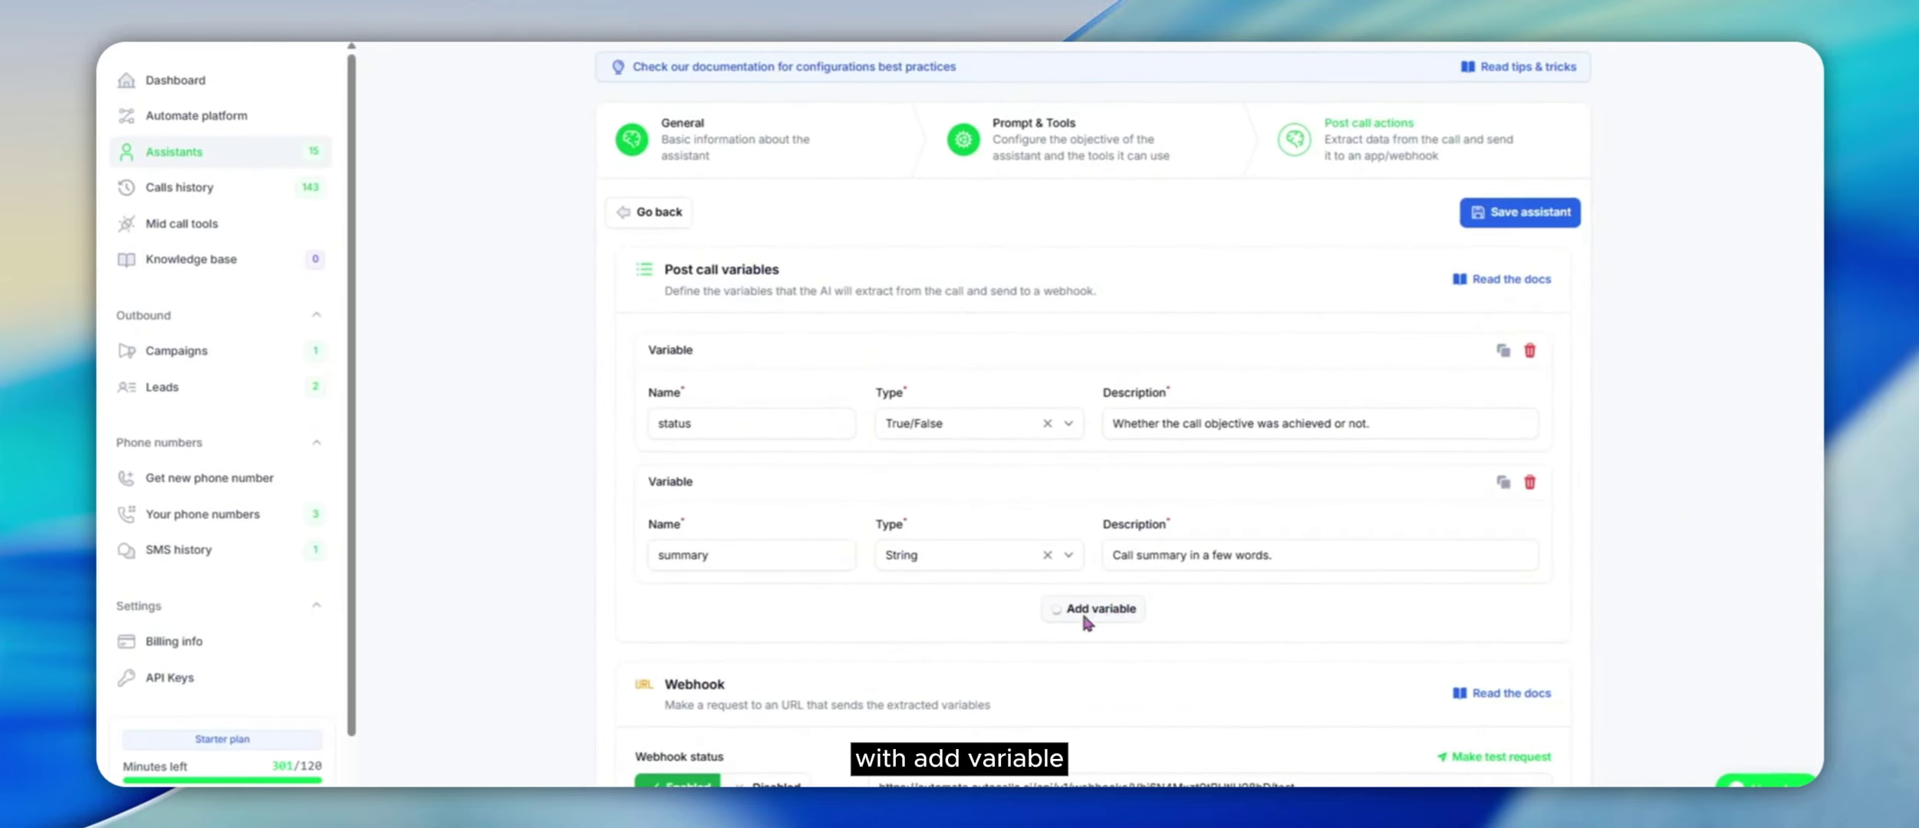
scroll(1040, 638, down, 2)
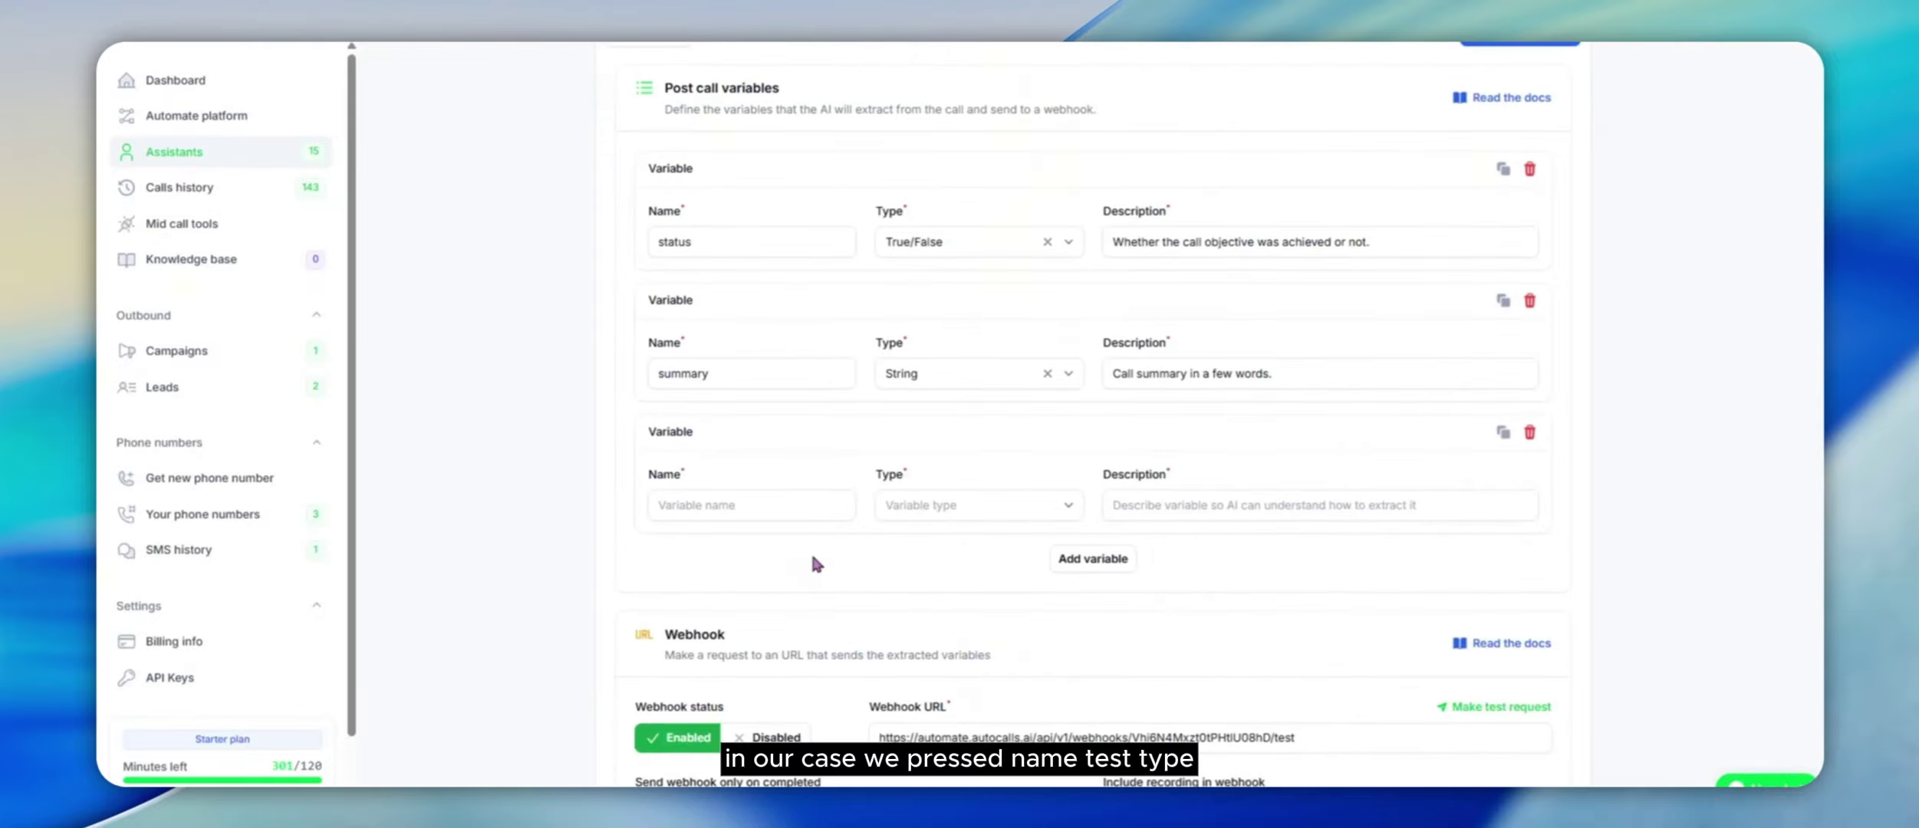
click(747, 506)
text(test)
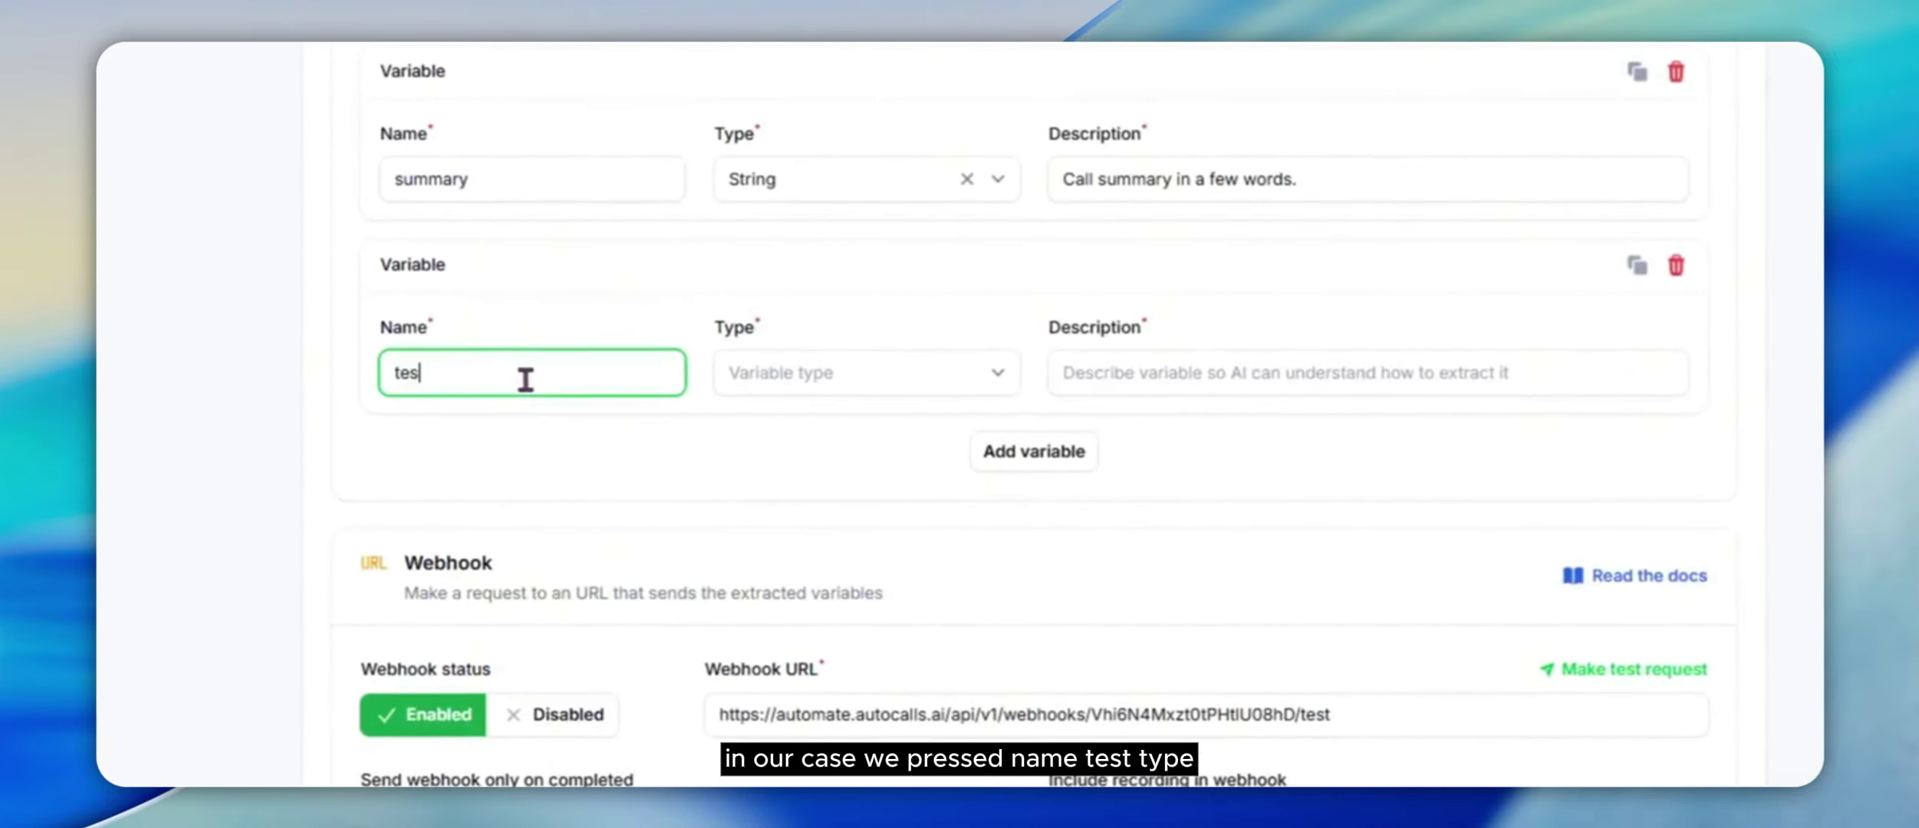
click(851, 374)
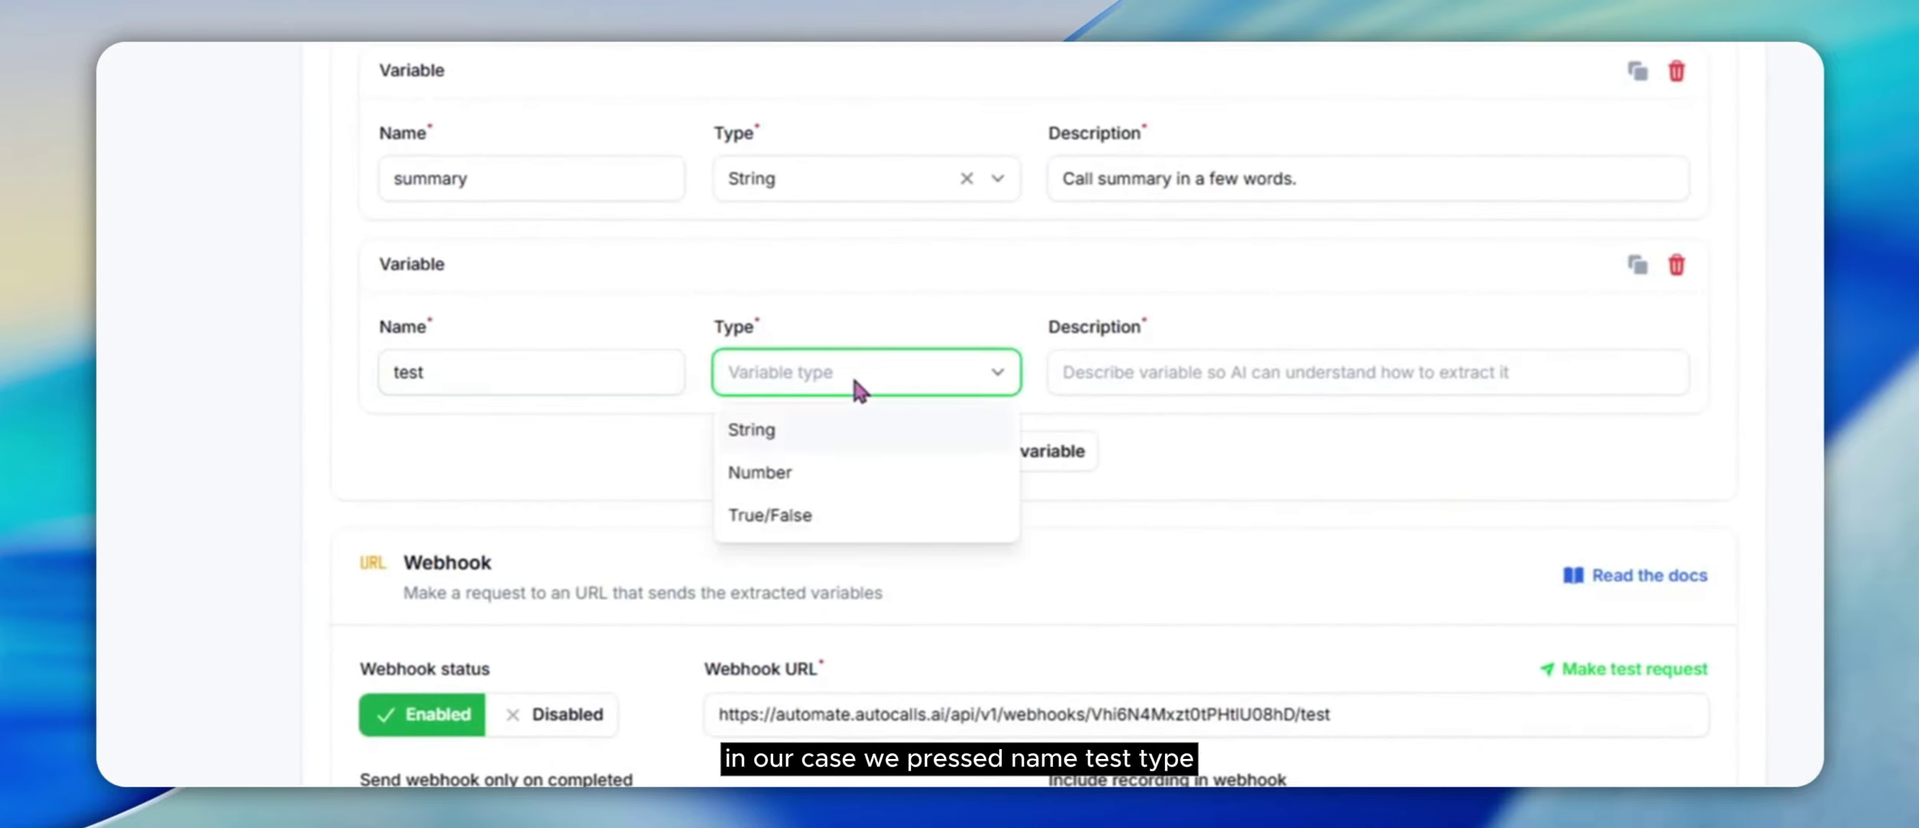
click(802, 519)
- Describe the test variable as "True if call was successful" and save the assistant
click(1150, 357)
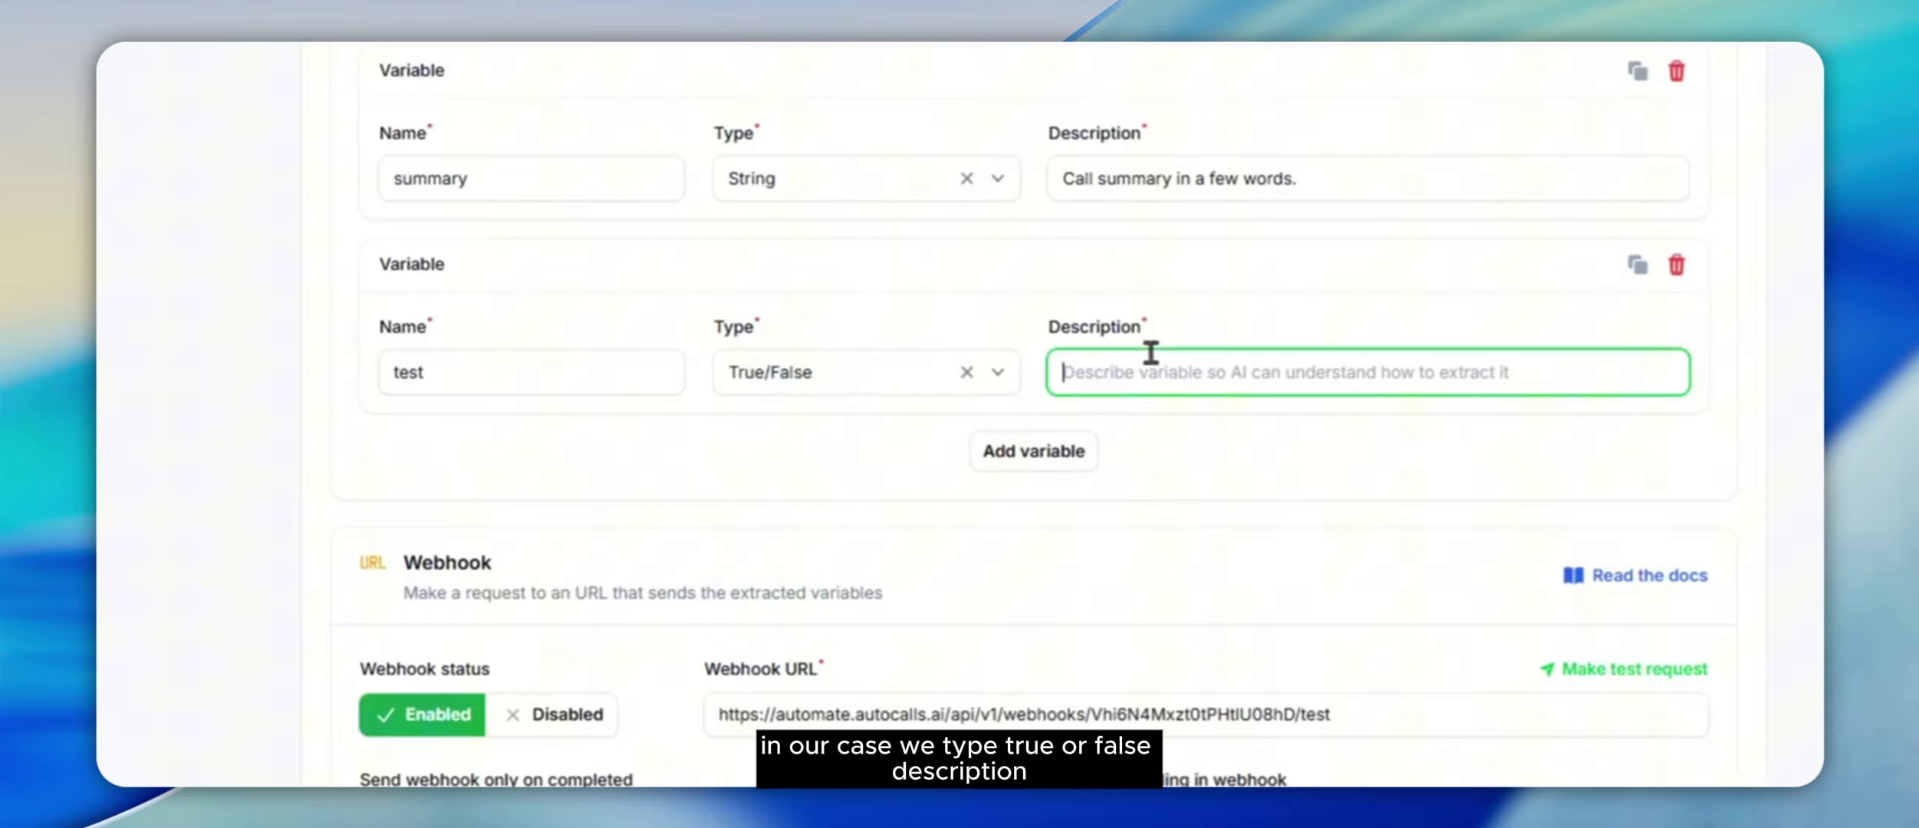
text(Tru)
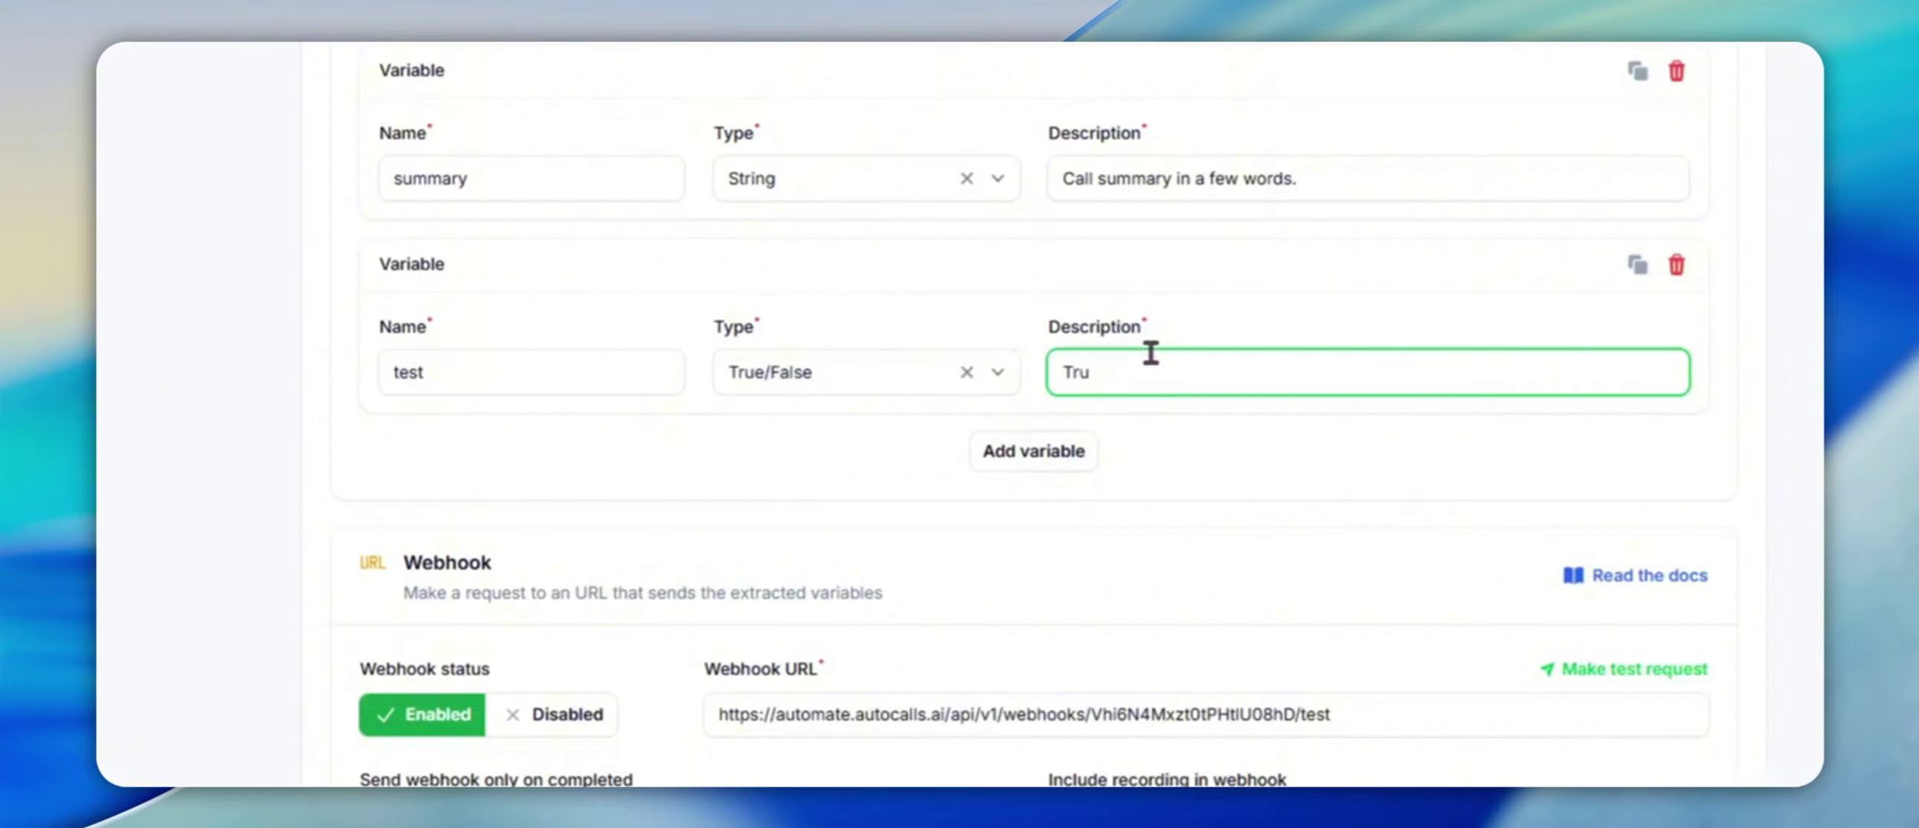
text(e if call was successful)
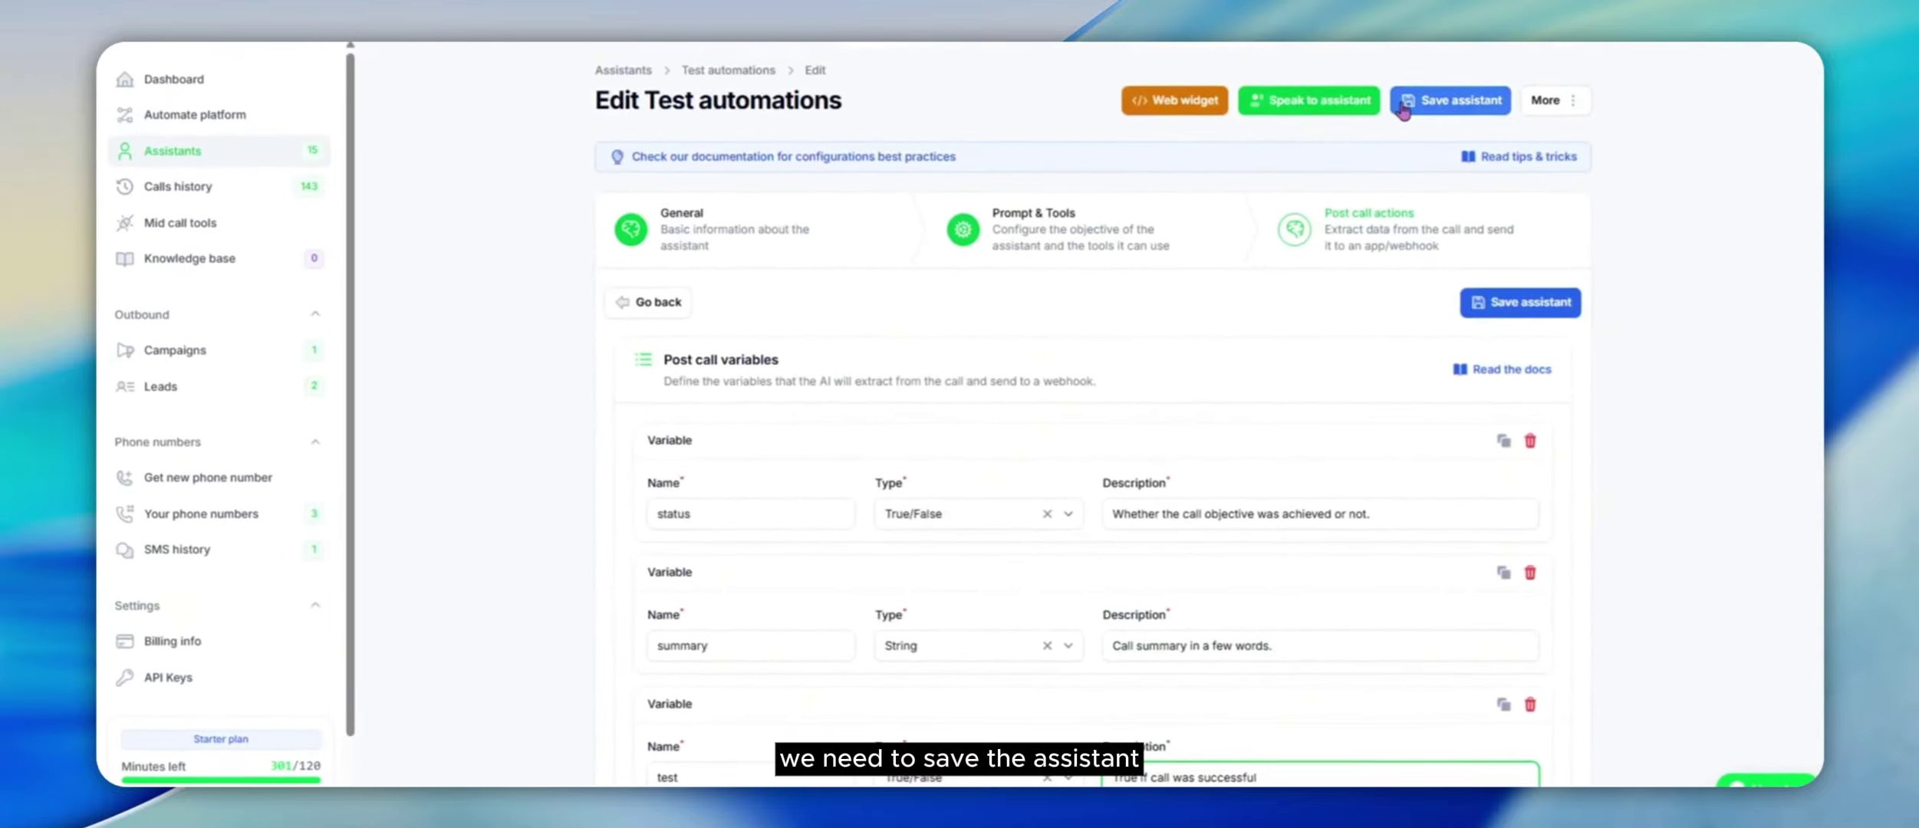
click(1403, 107)
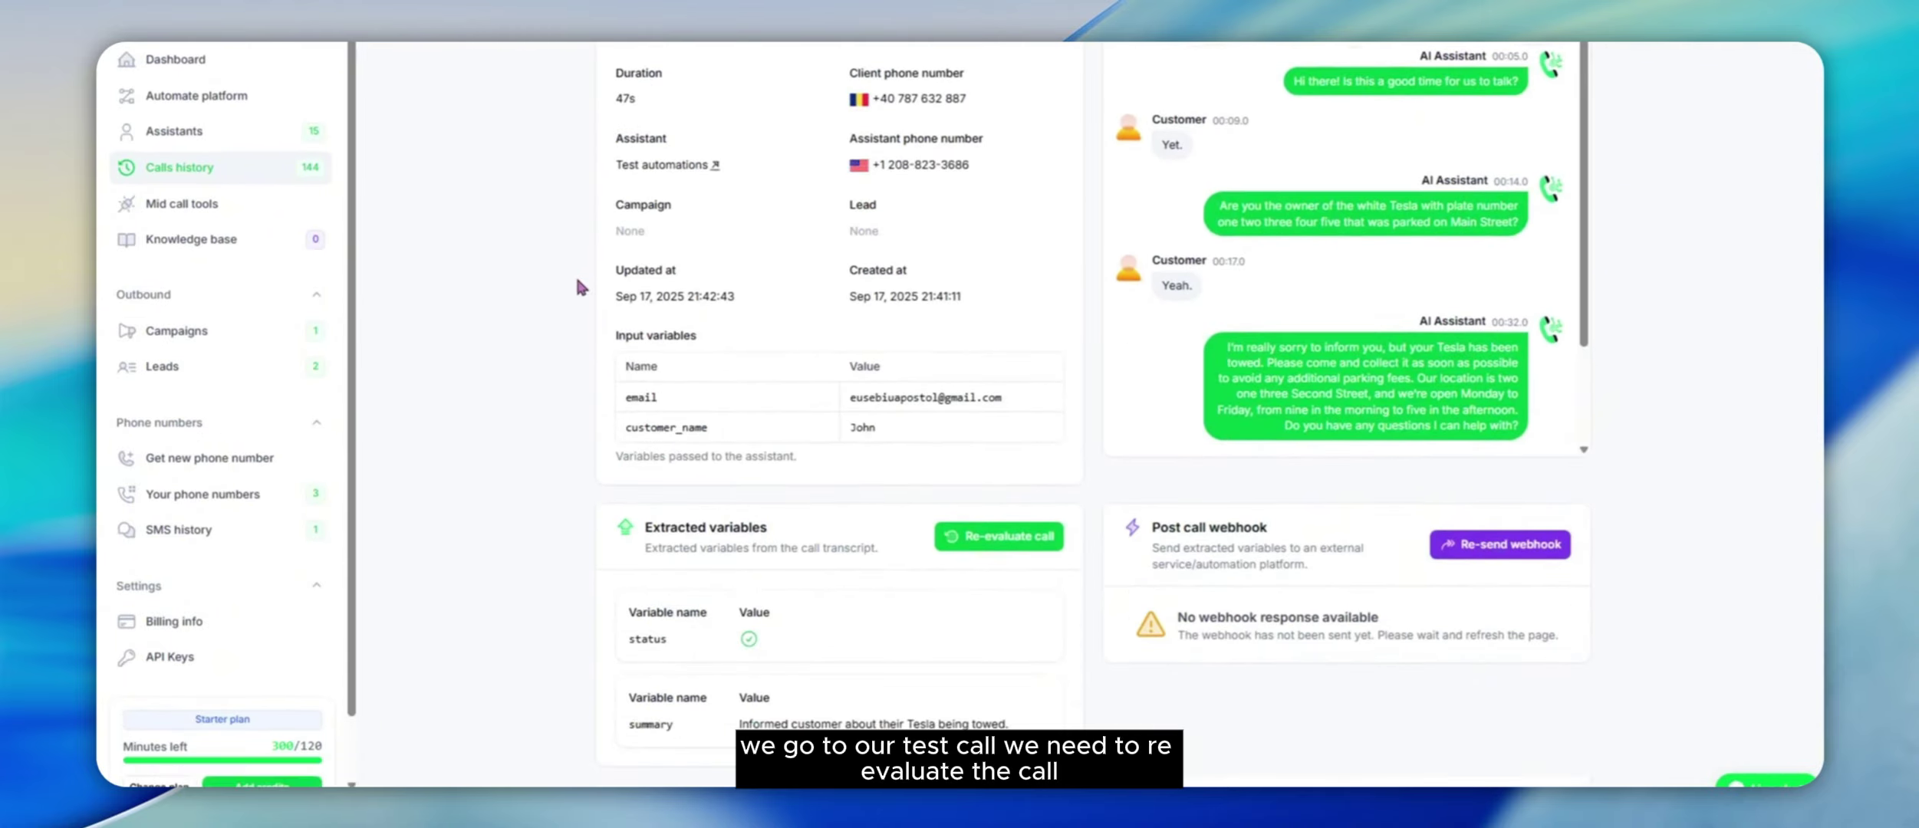
- Re-evaluate the test call and refresh its details to check that the test variable is extracted
click(986, 535)
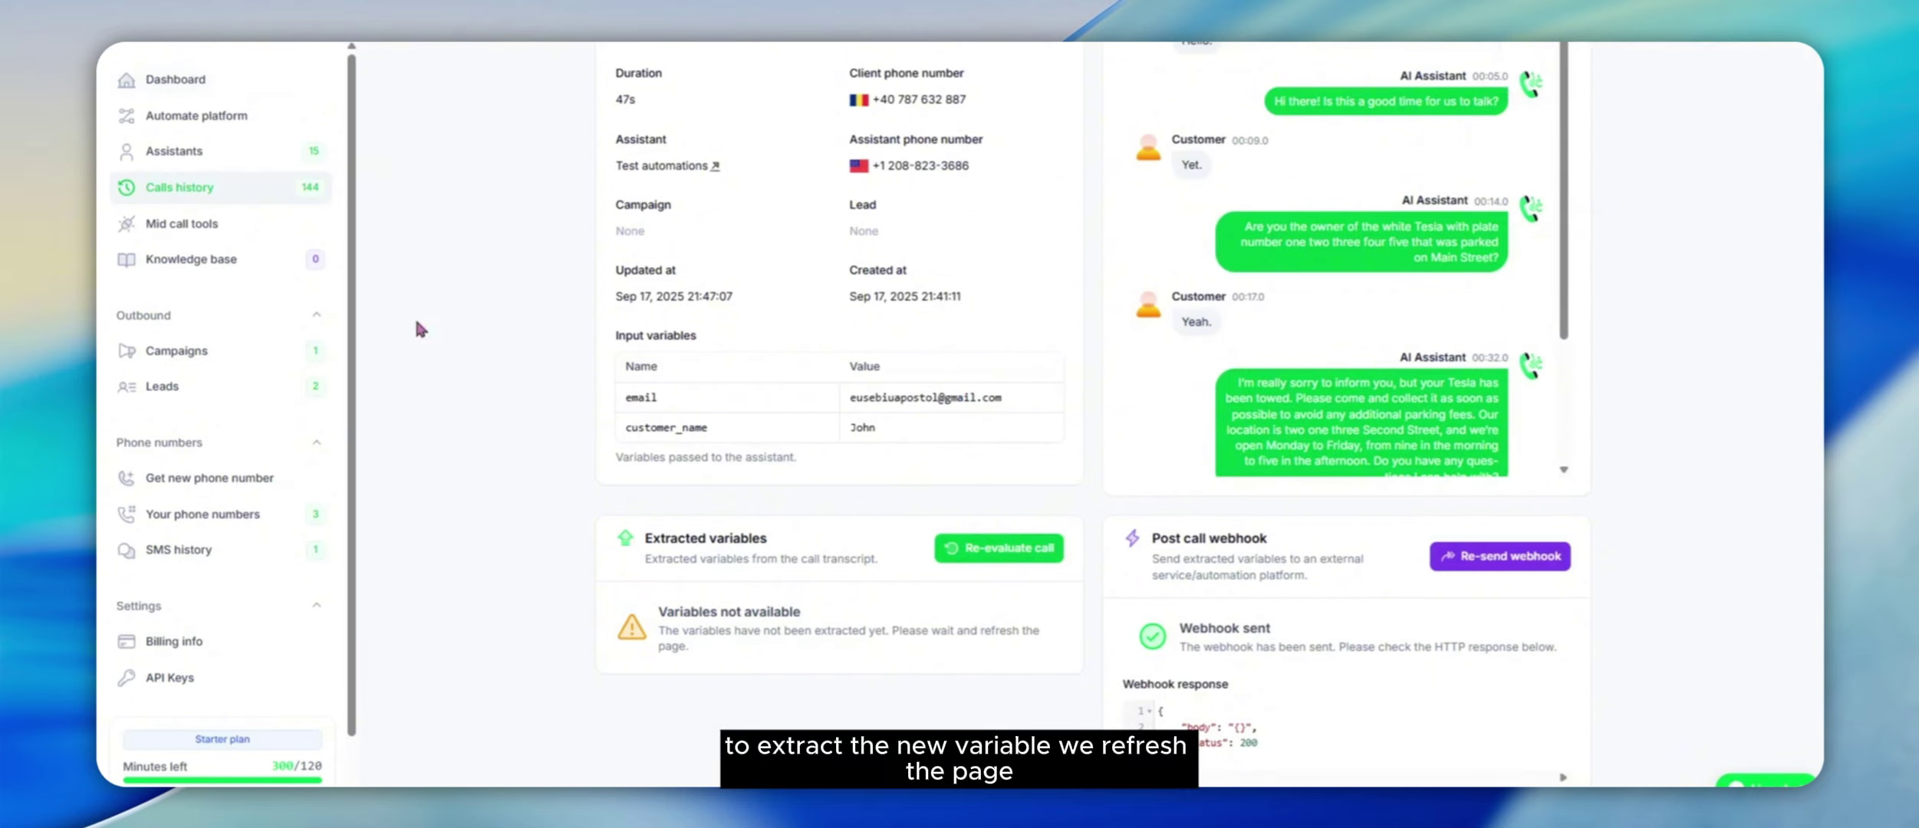
key(F5)
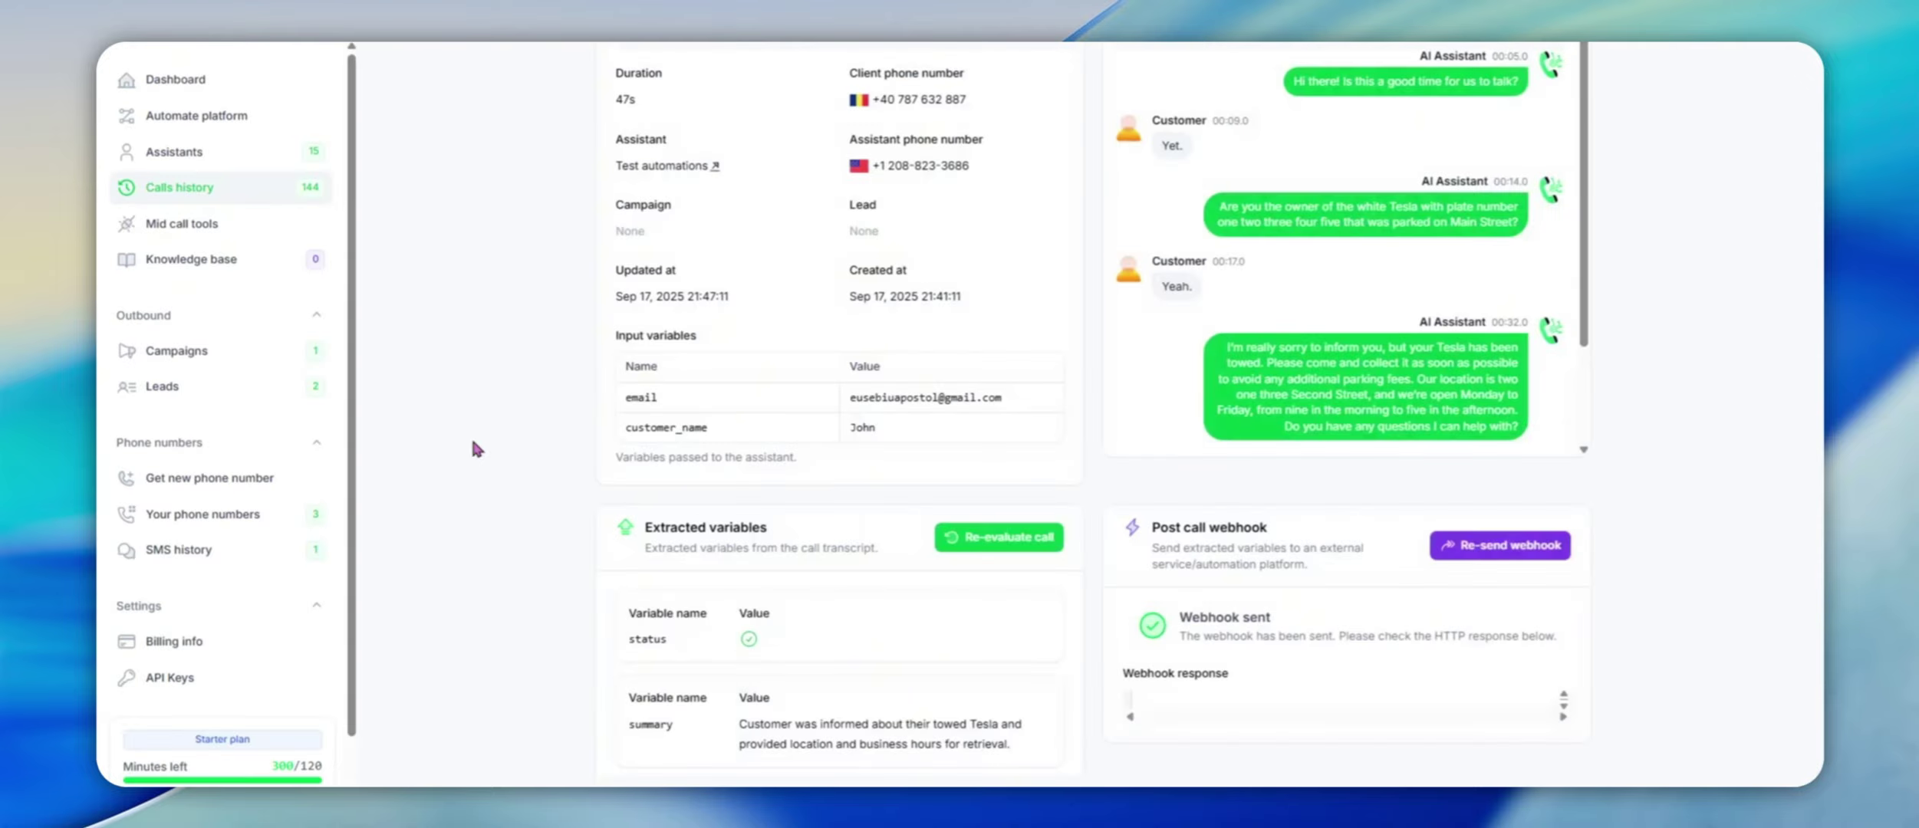
scroll(473, 443, down, 3)
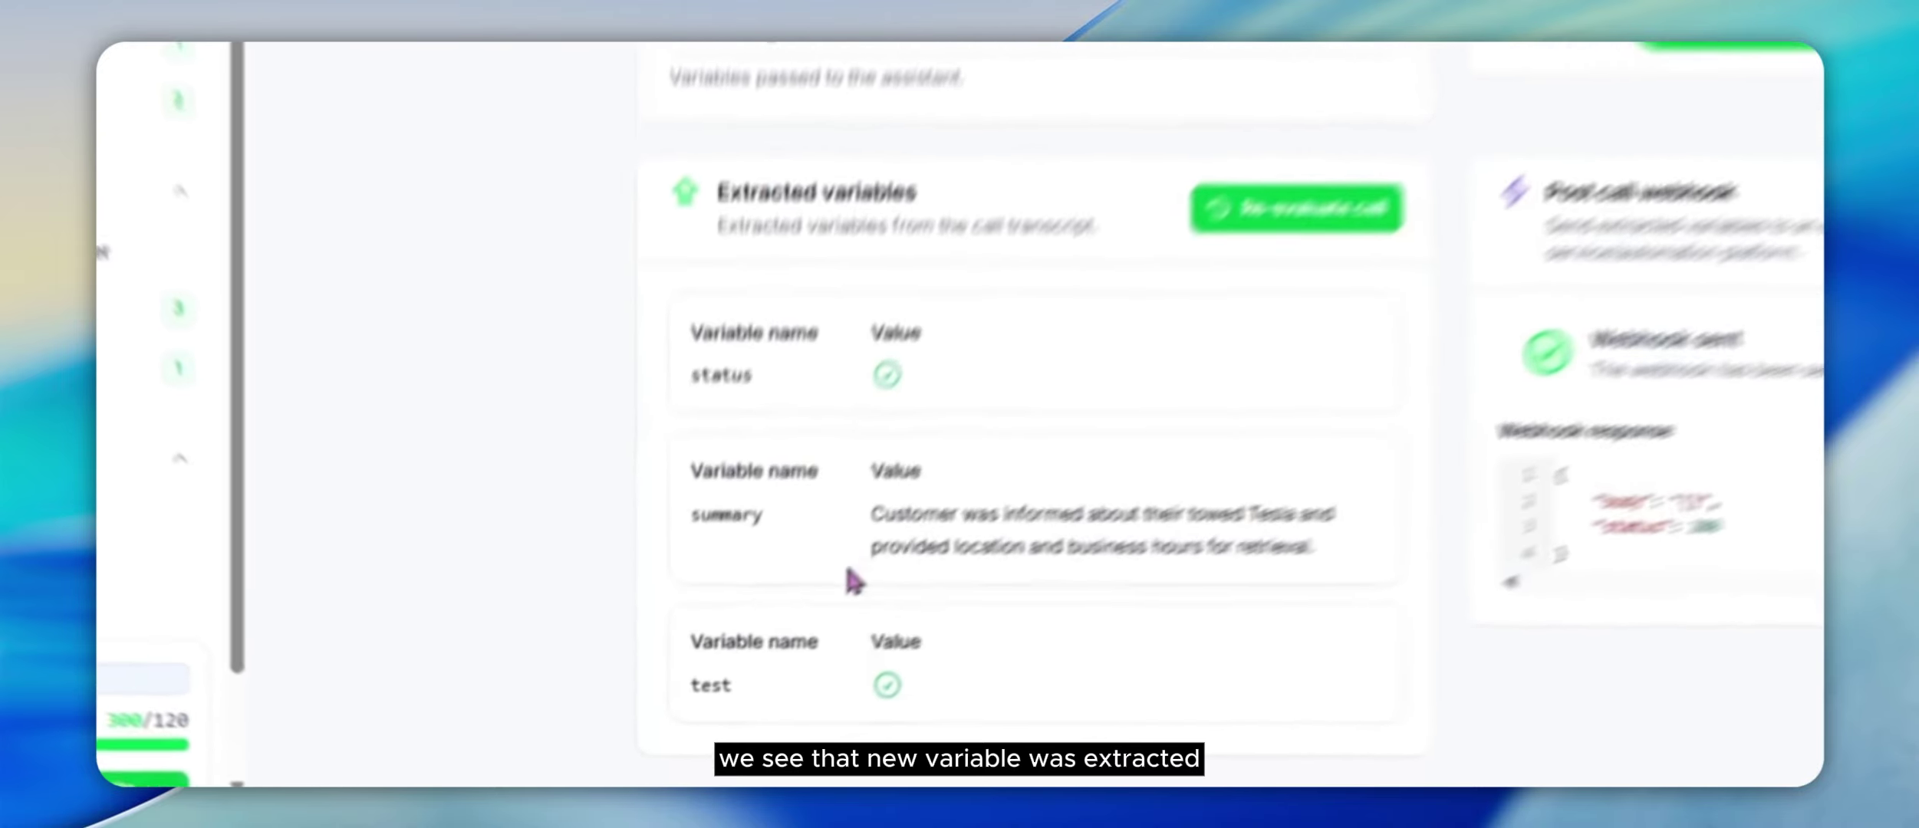
mouse_move(886, 685)
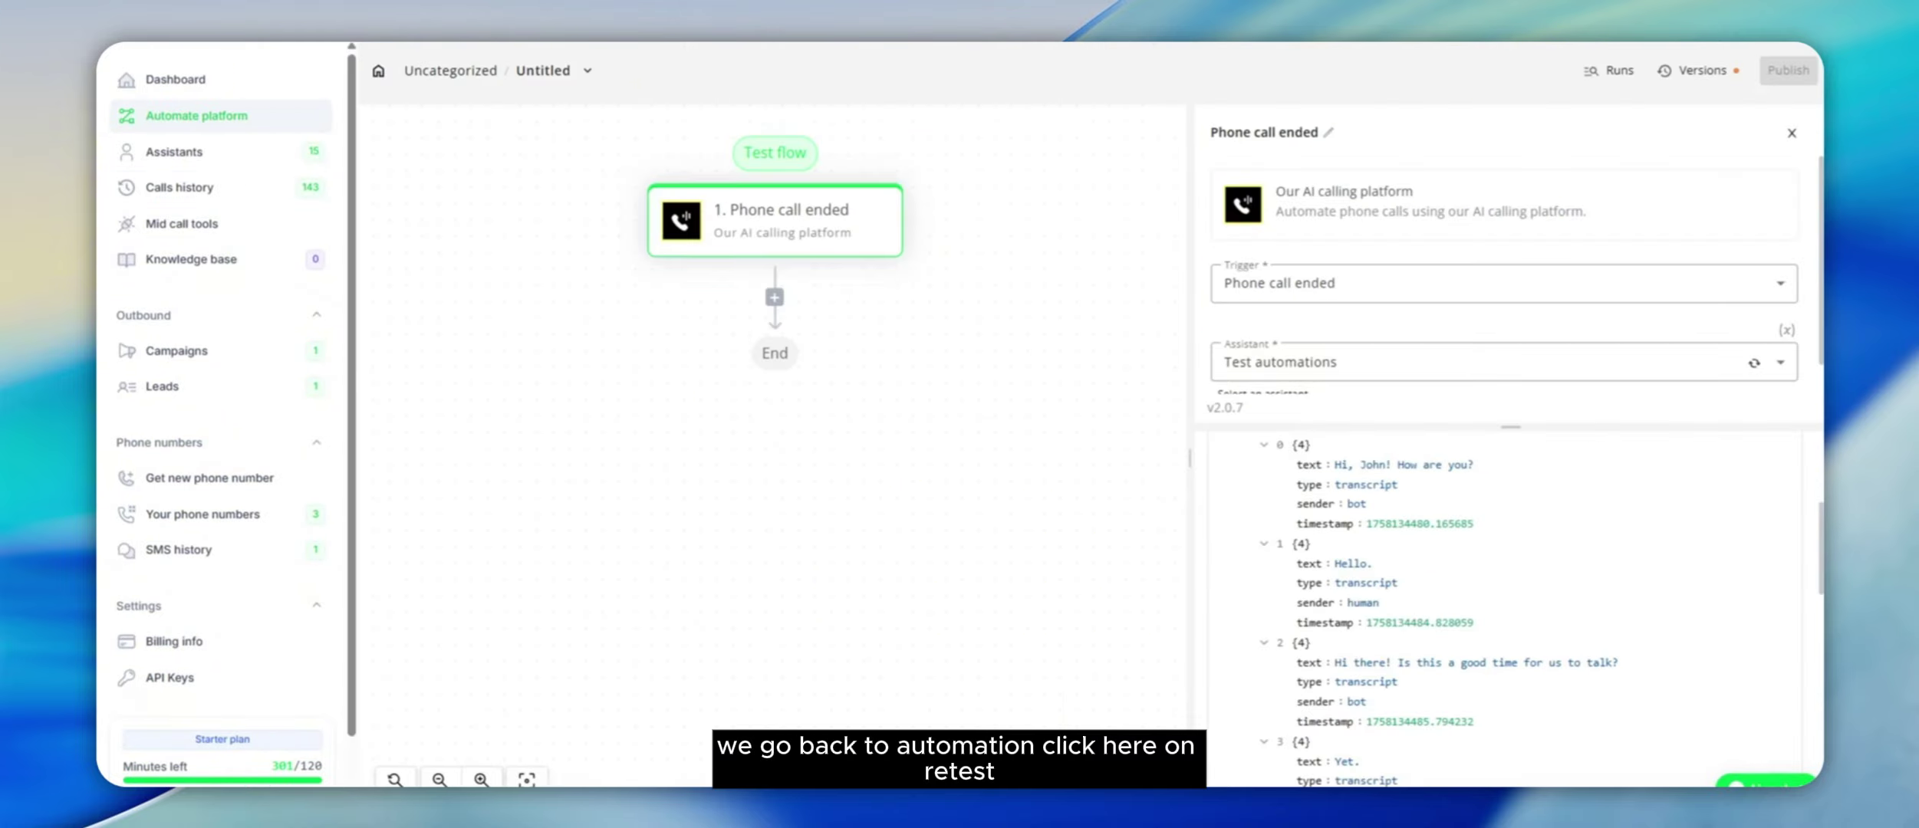
- Retest the Phone call ended trigger, re-send the test call's webhook to it, and enlarge the sample data area
scroll(1619, 541, up, 5)
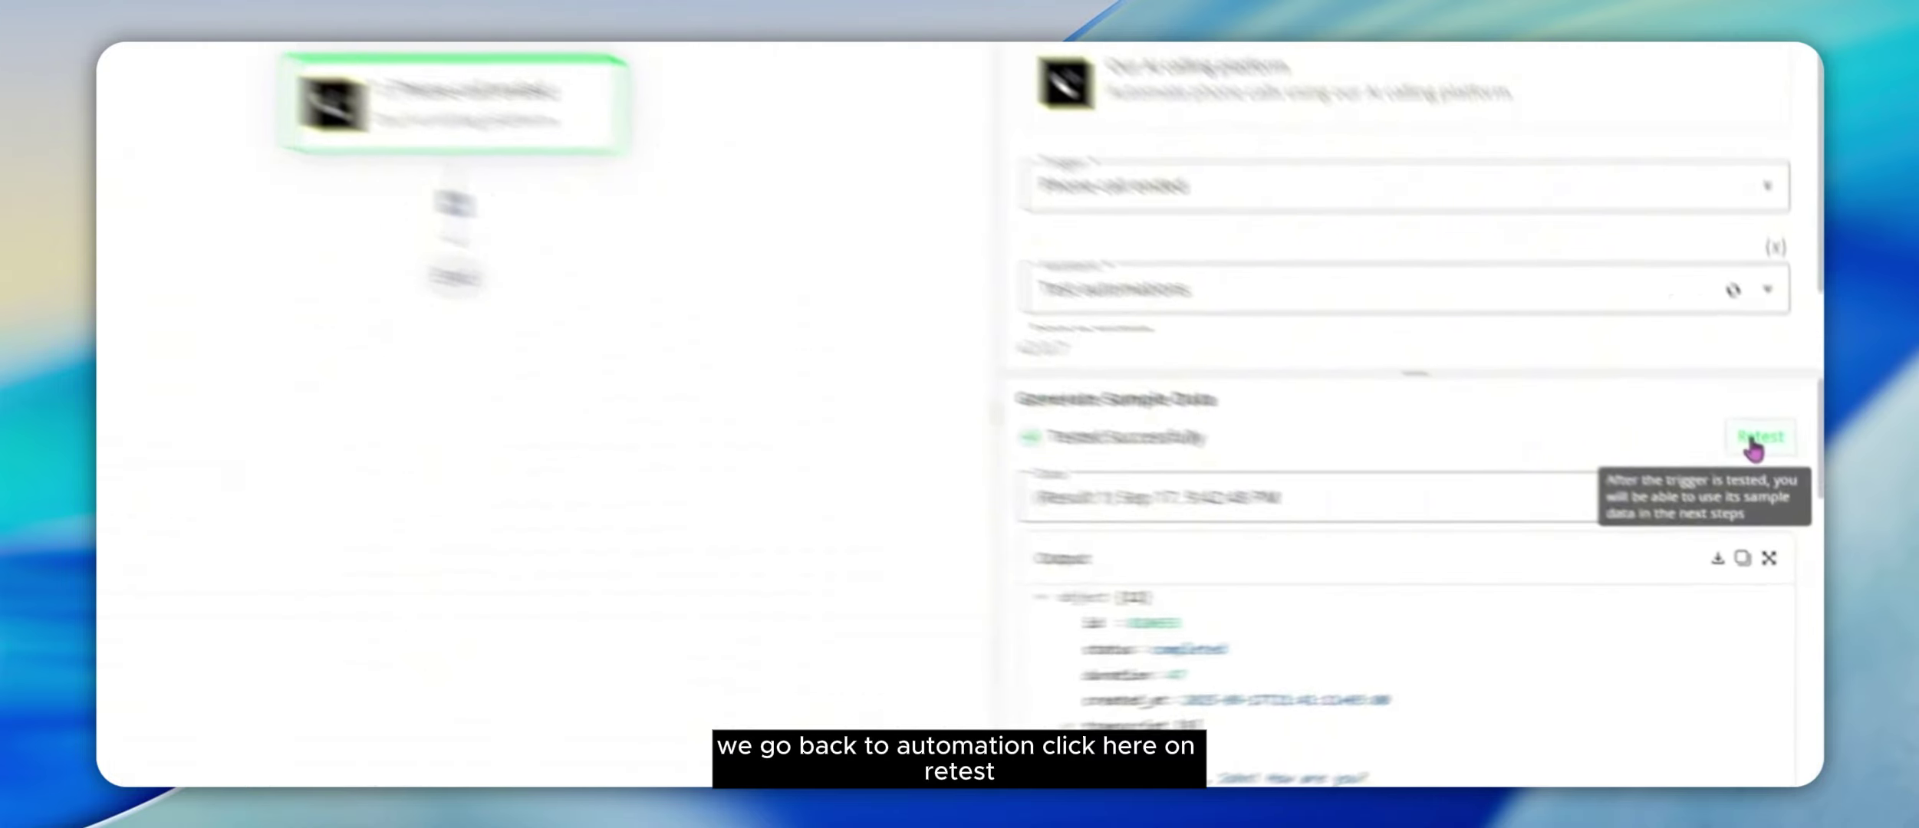
click(1762, 480)
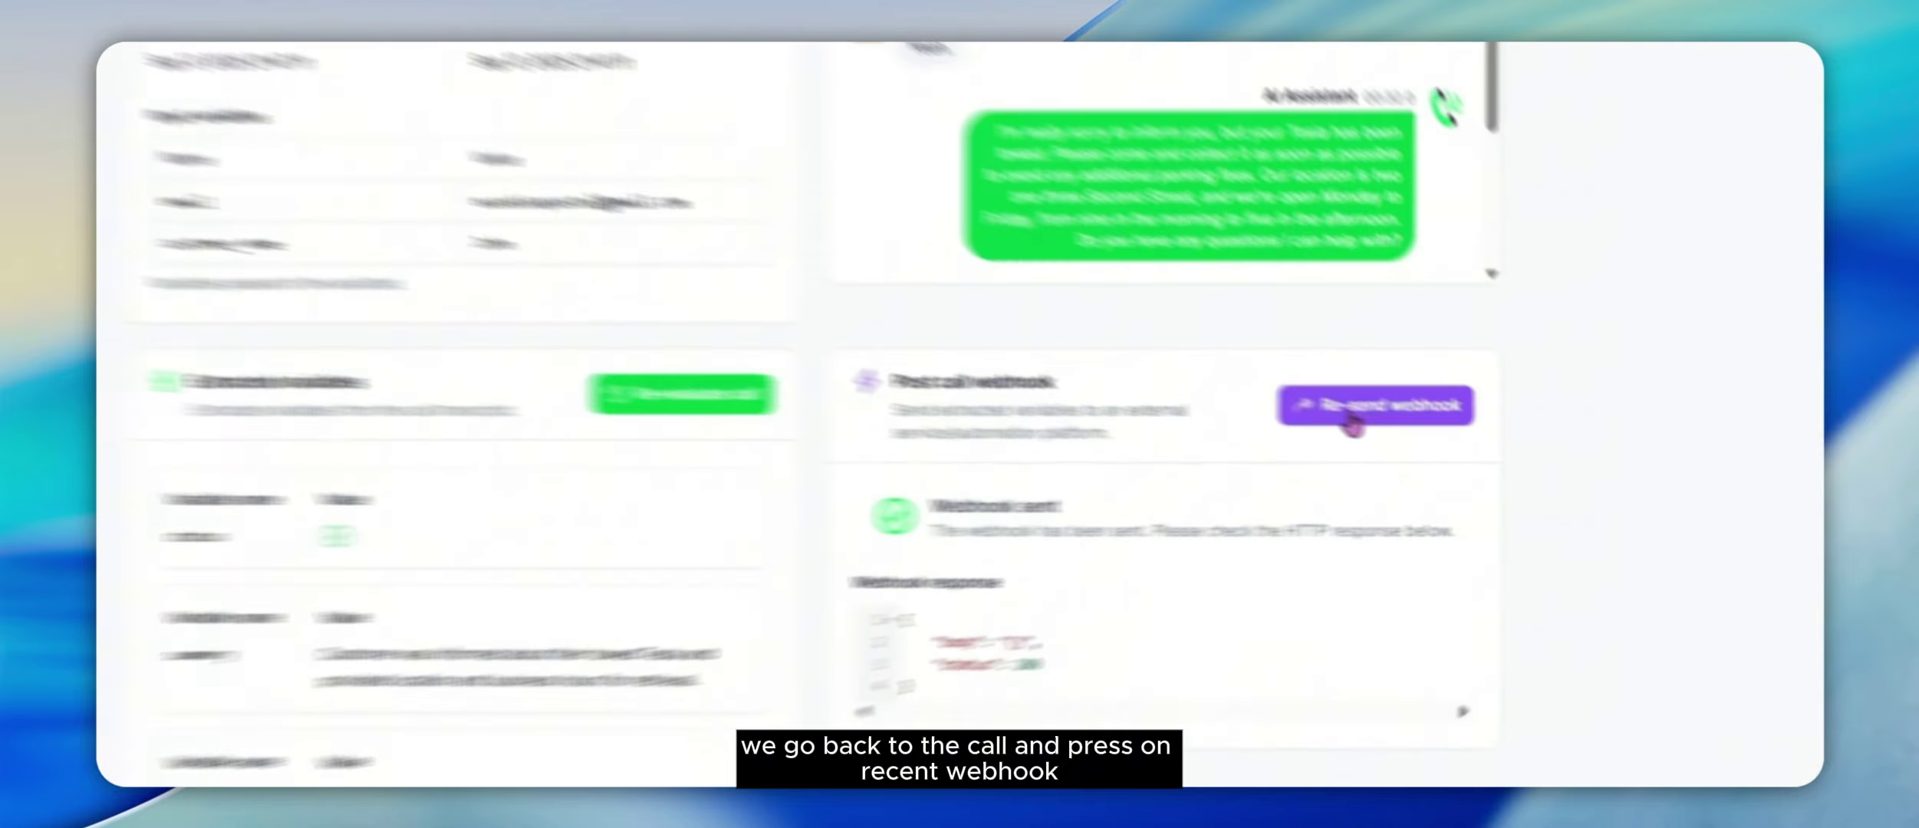
click(1482, 443)
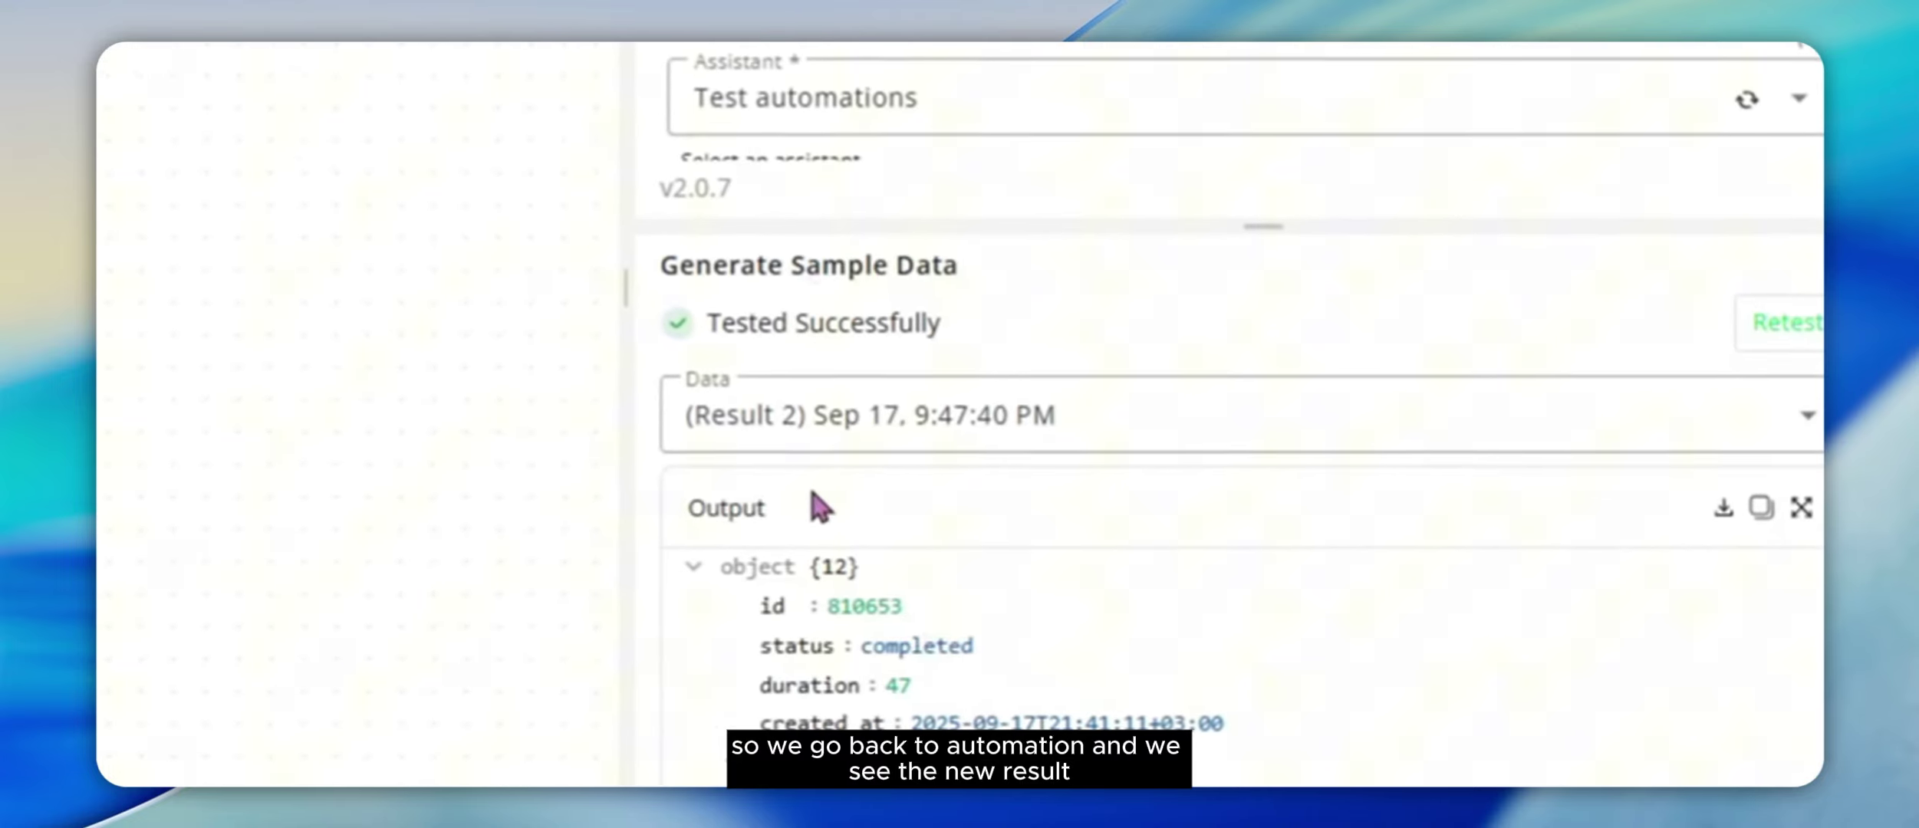
drag(1217, 224, 1178, 119)
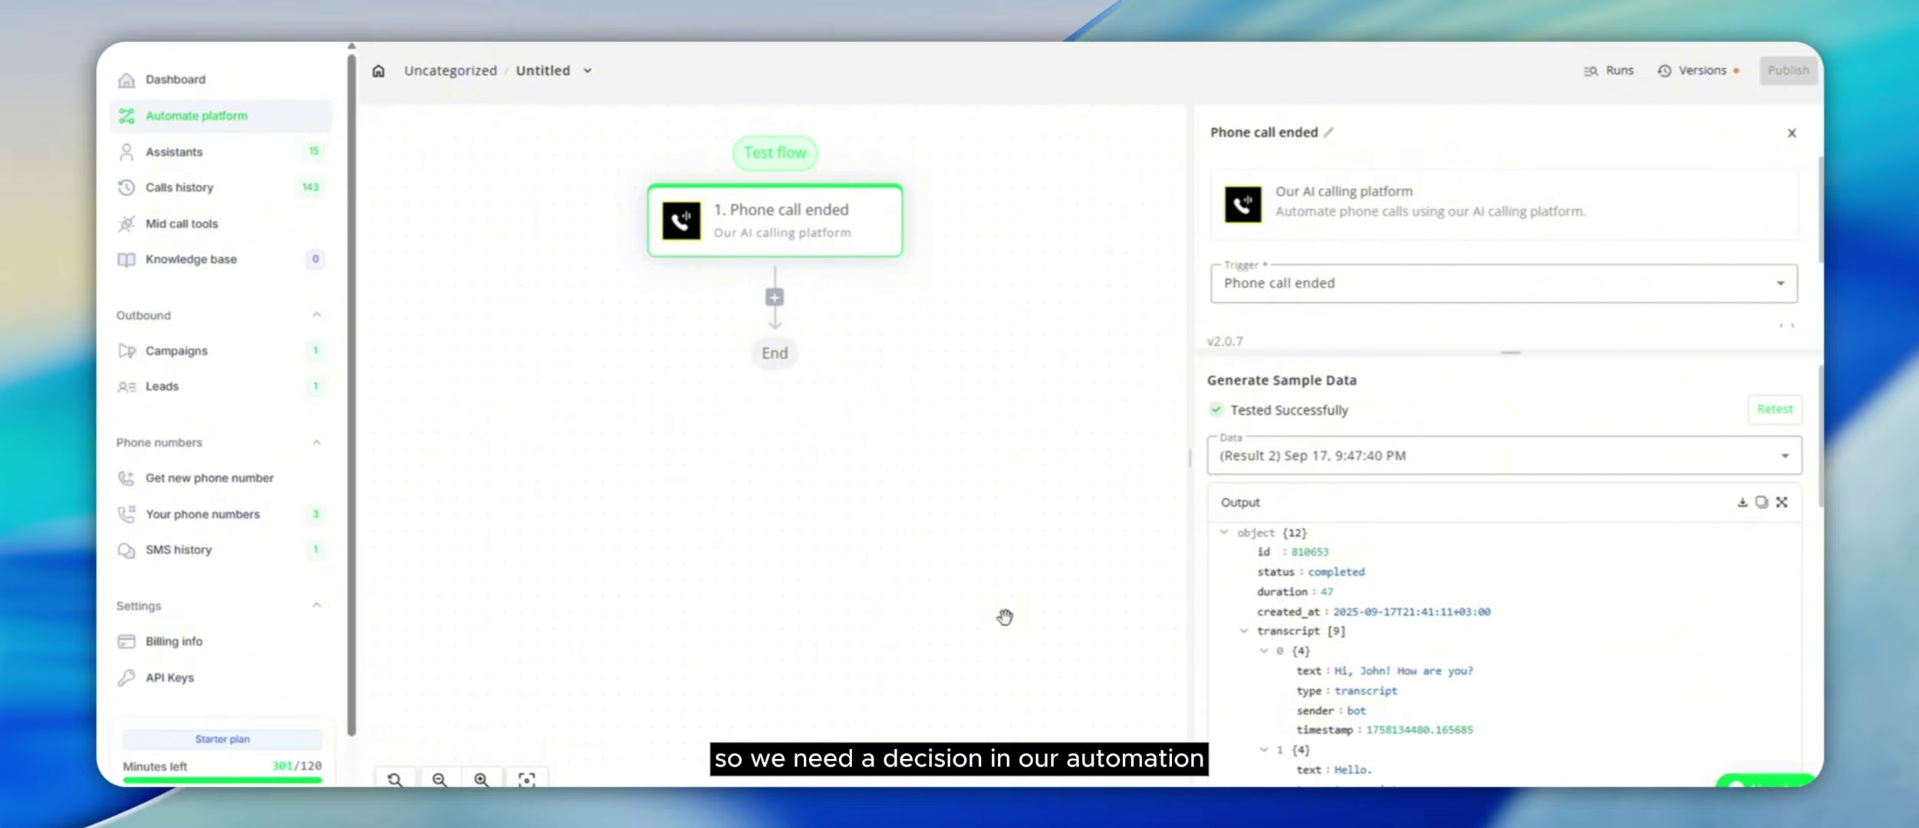
- Add a Branch step directly after the Phone call ended trigger
click(776, 304)
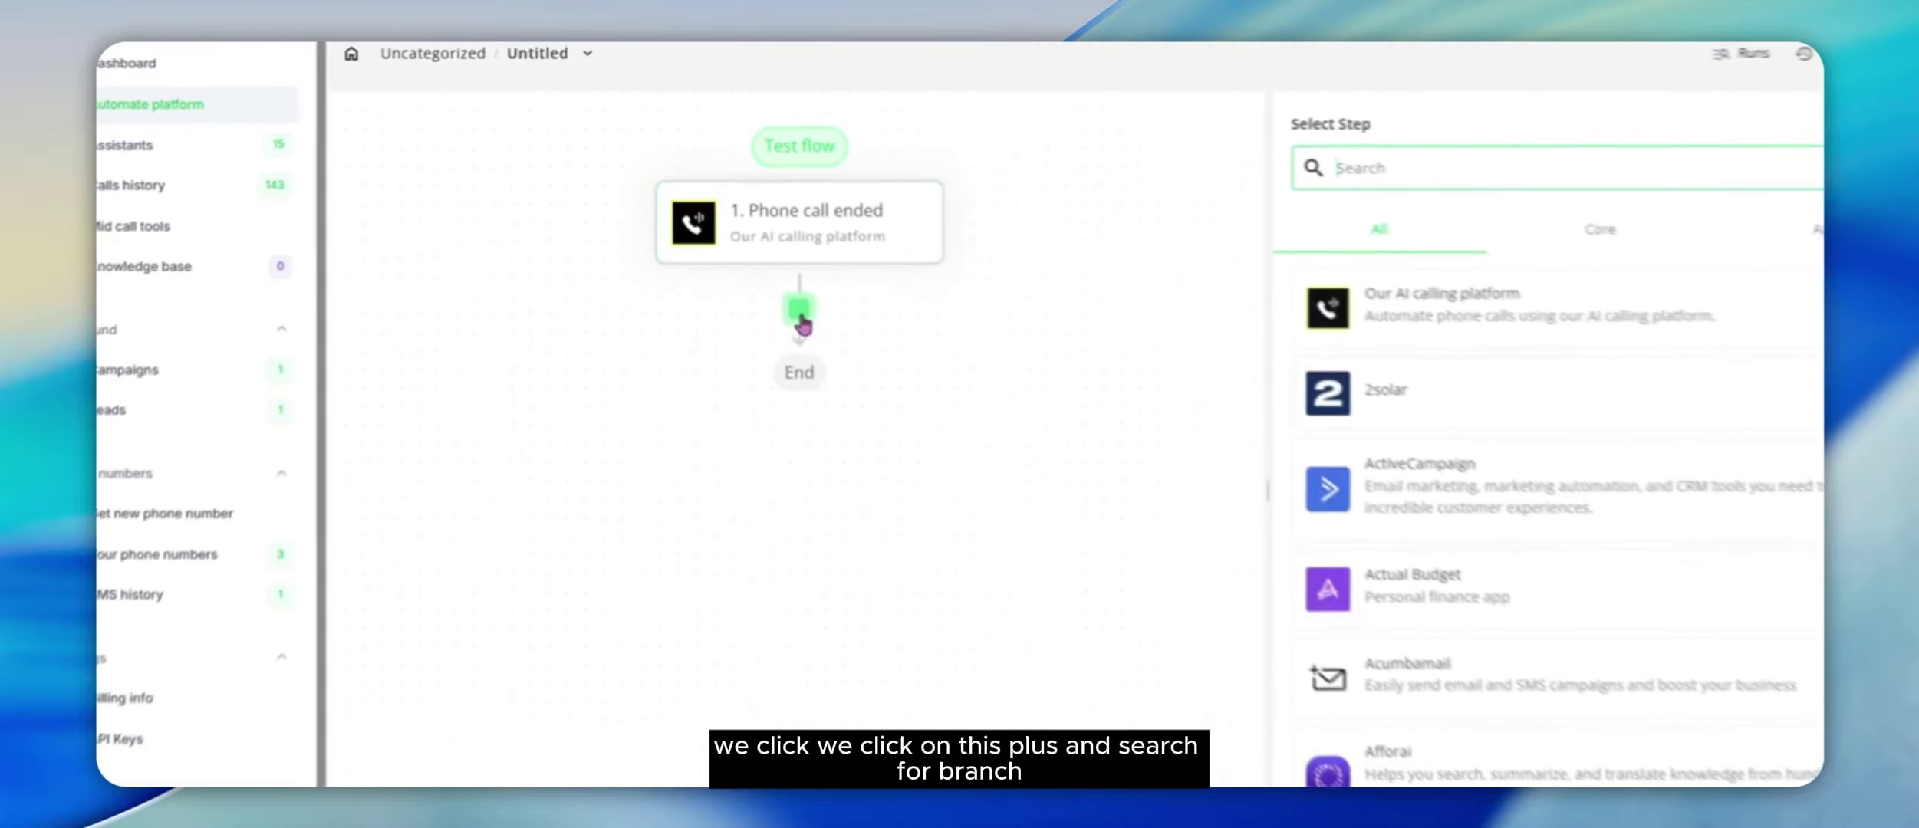
text(branch)
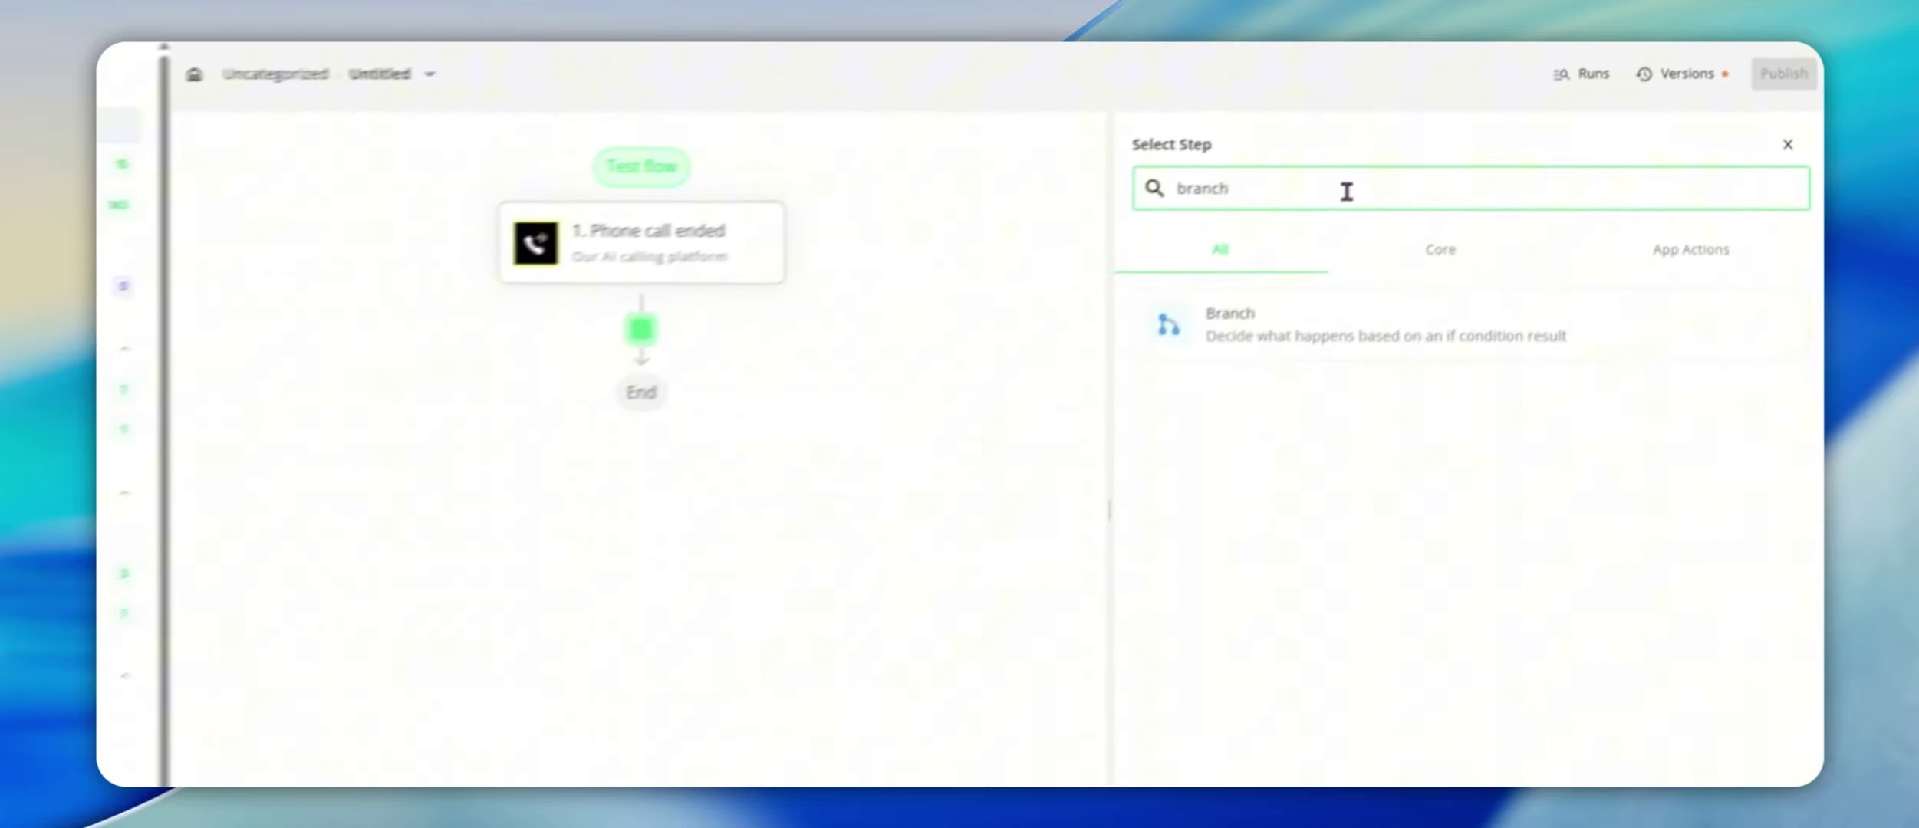
click(1362, 299)
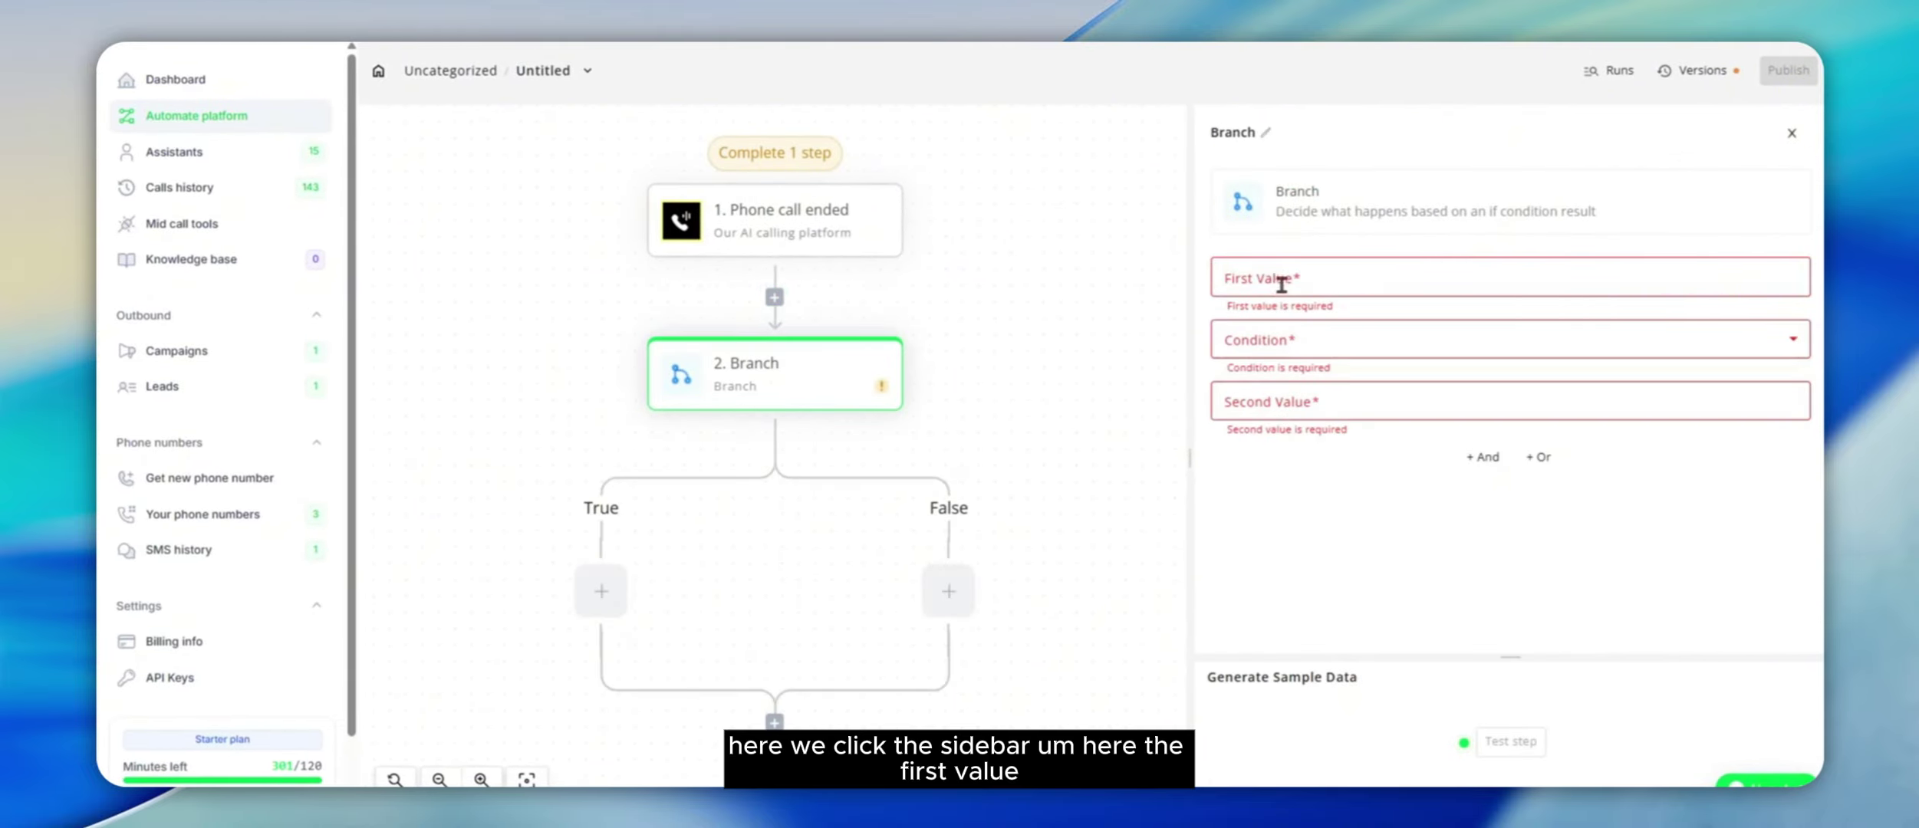
- Set the Branch's first value to the status extracted variable from the Phone call ended trigger
click(1233, 279)
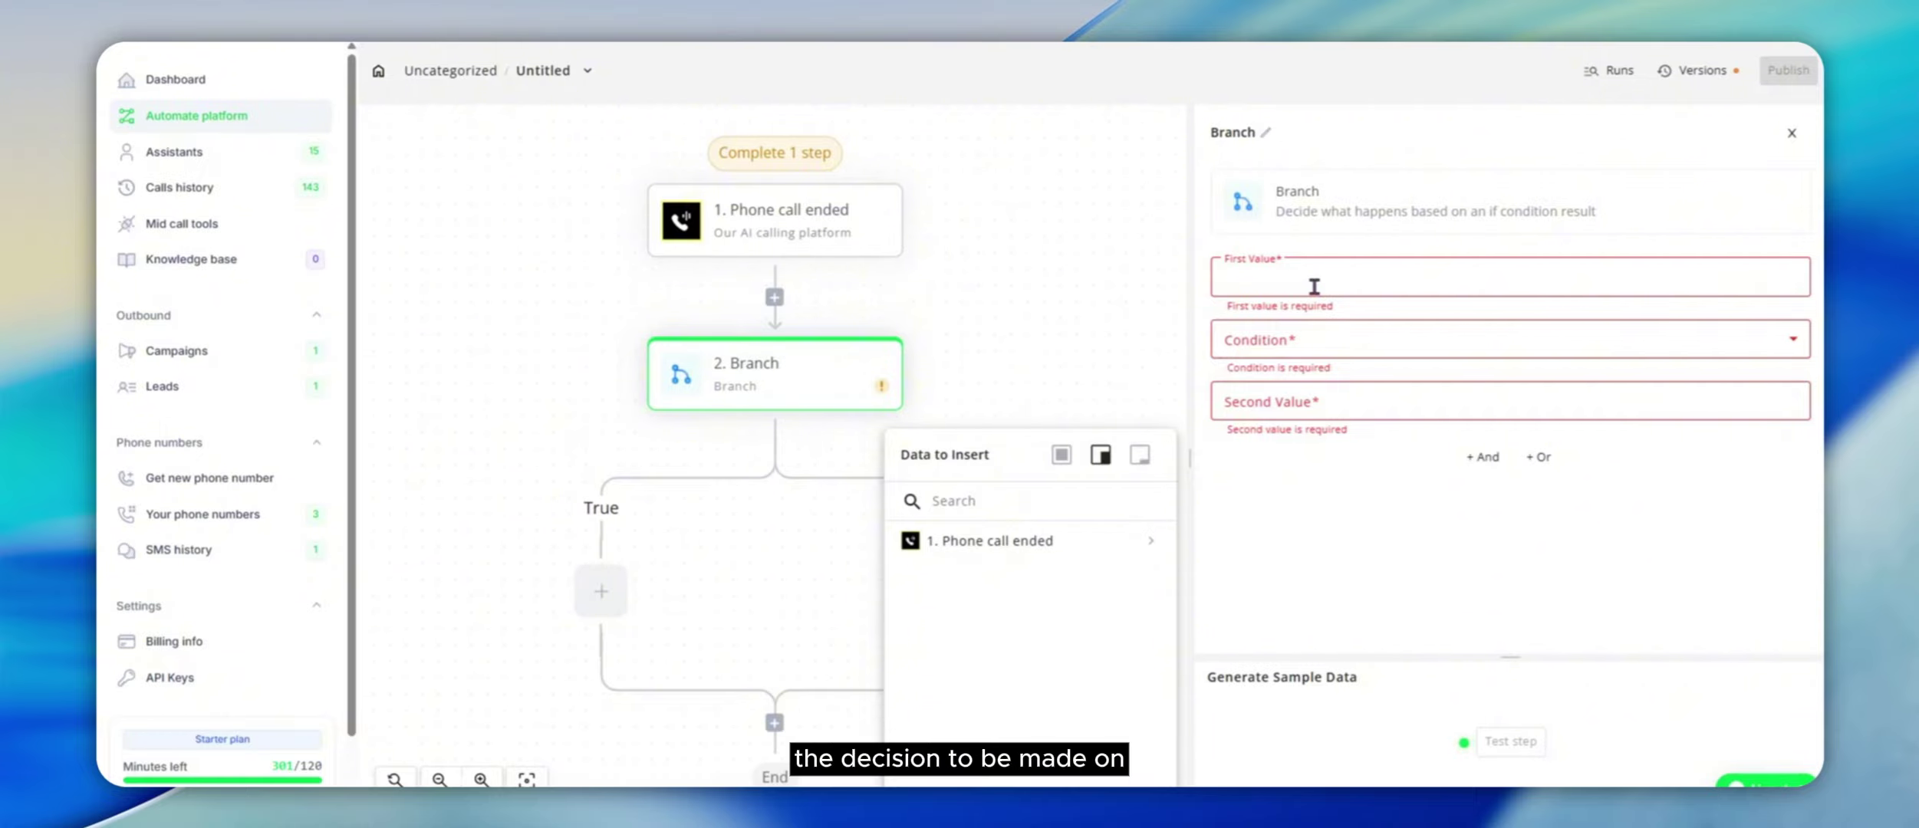
click(1148, 542)
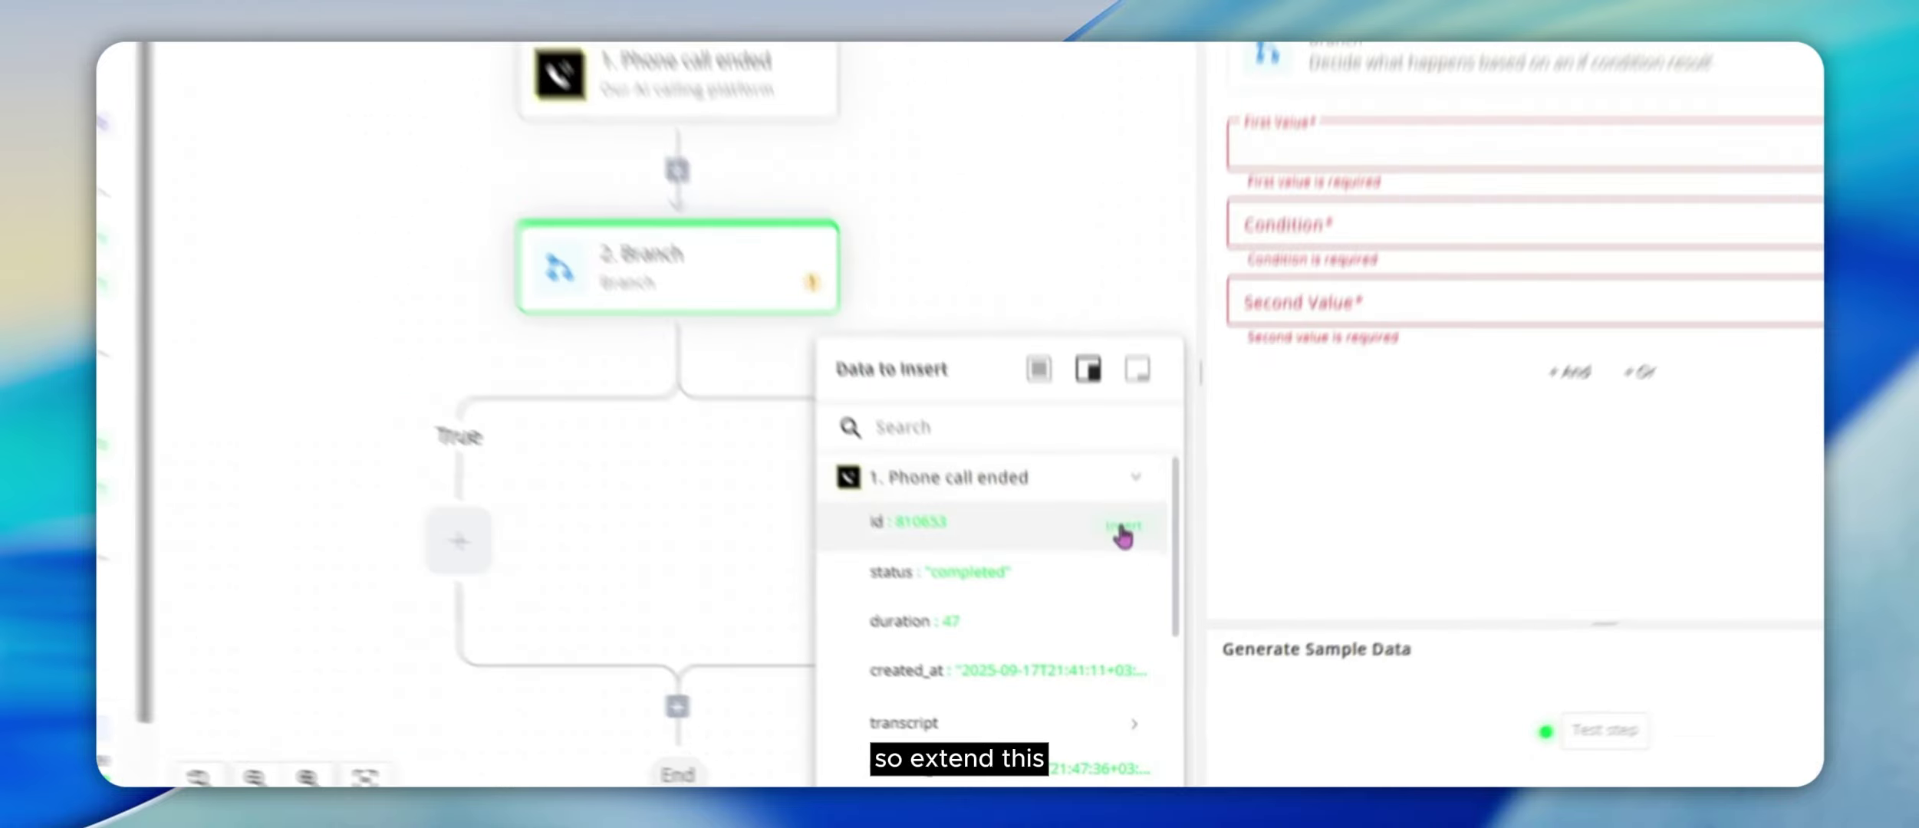
scroll(1122, 537, down, 5)
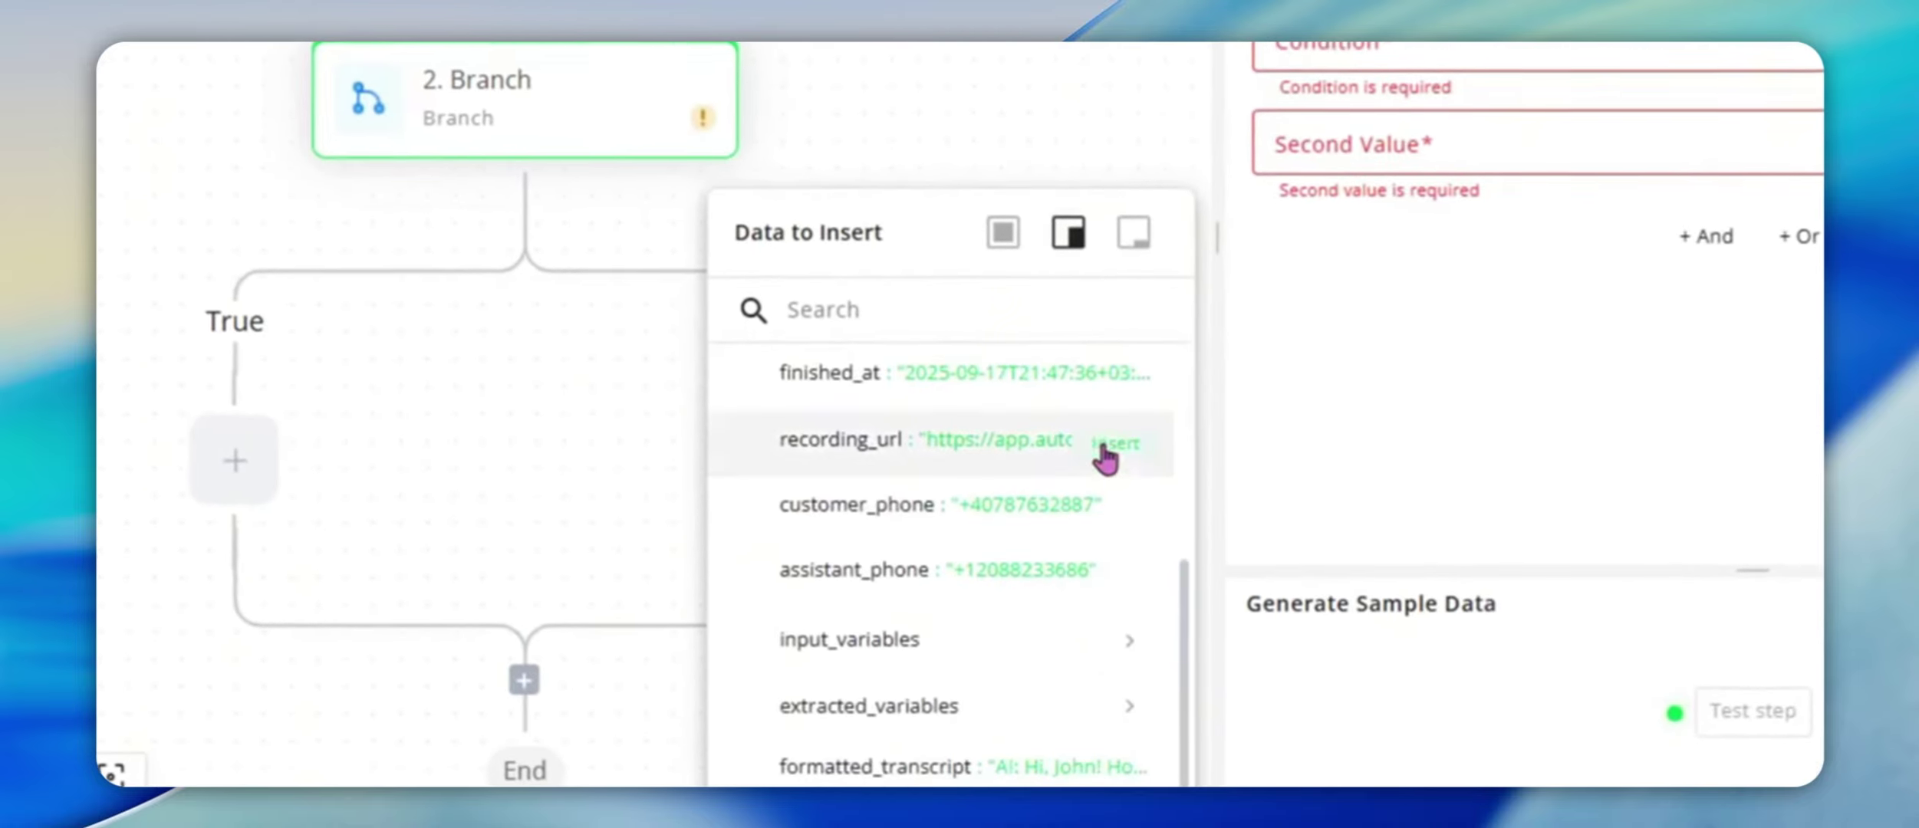
click(1130, 707)
scroll(1074, 648, down, 3)
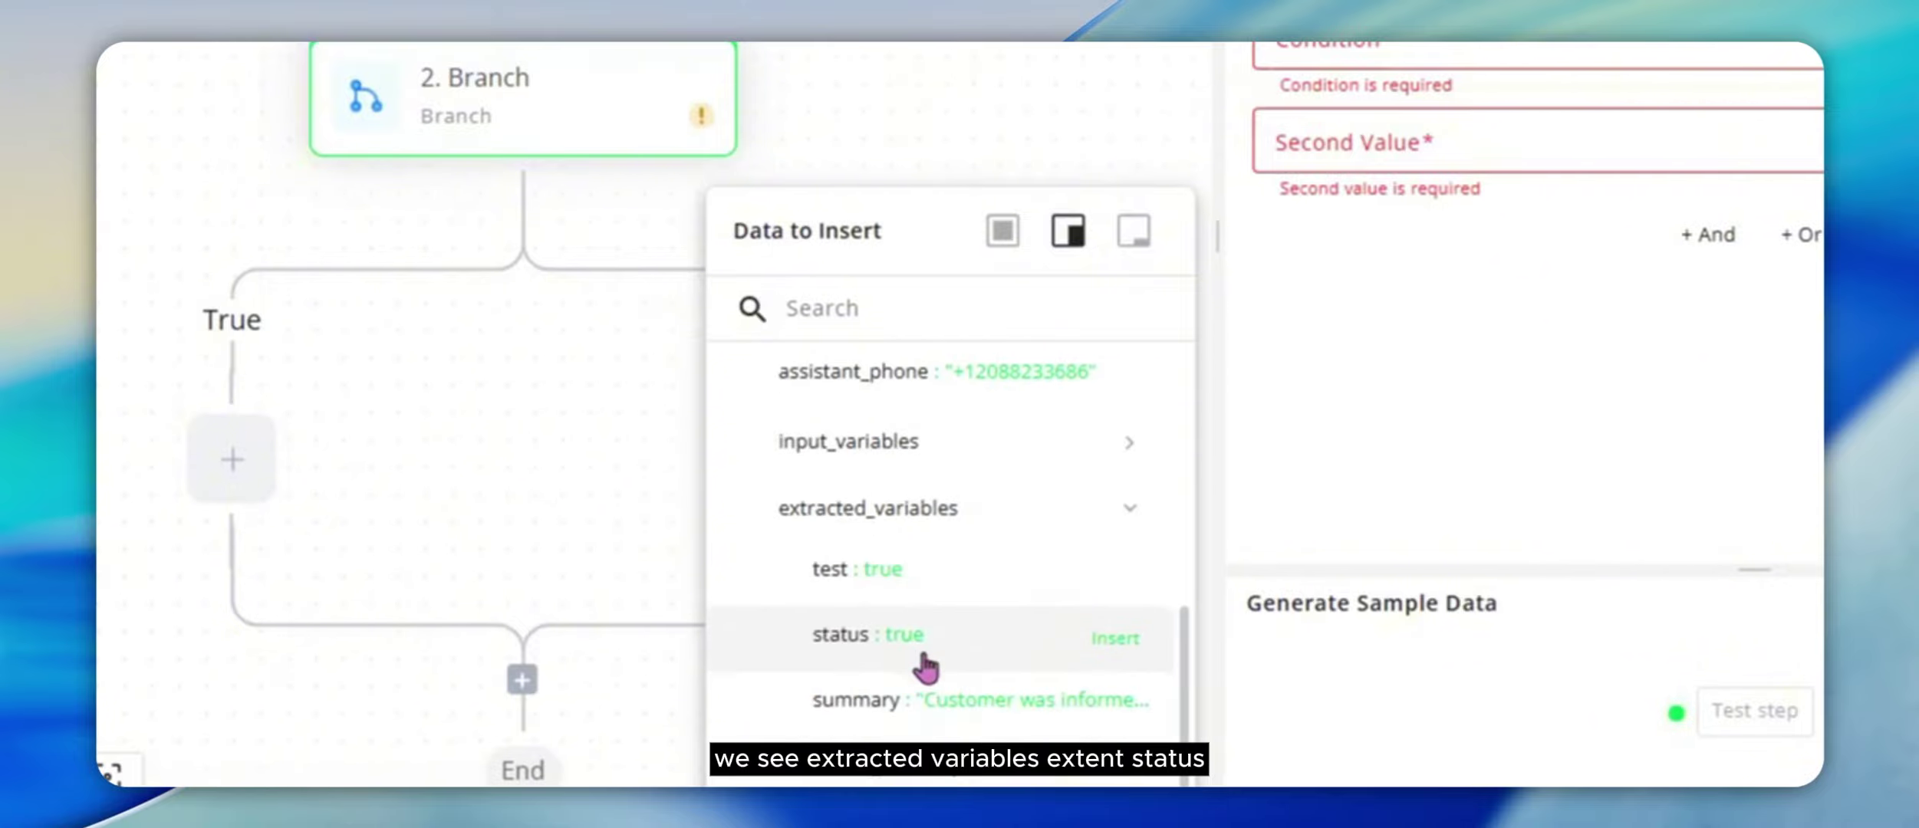
click(1115, 638)
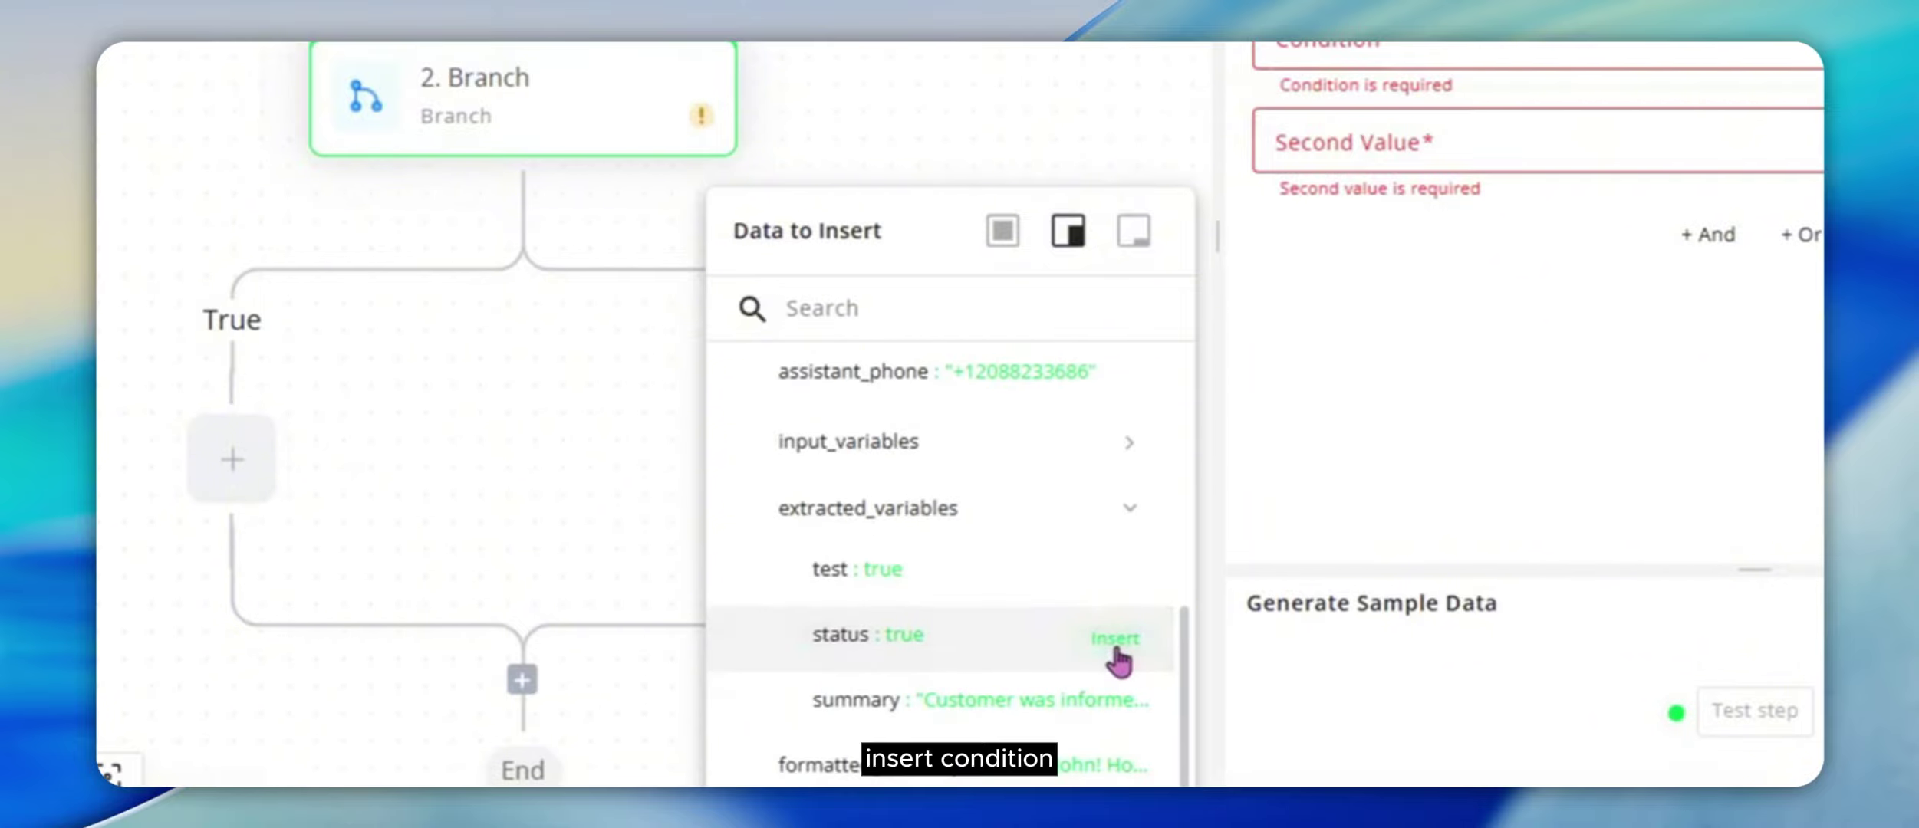
- Set the Branch condition to (Boolean) is true
click(1418, 63)
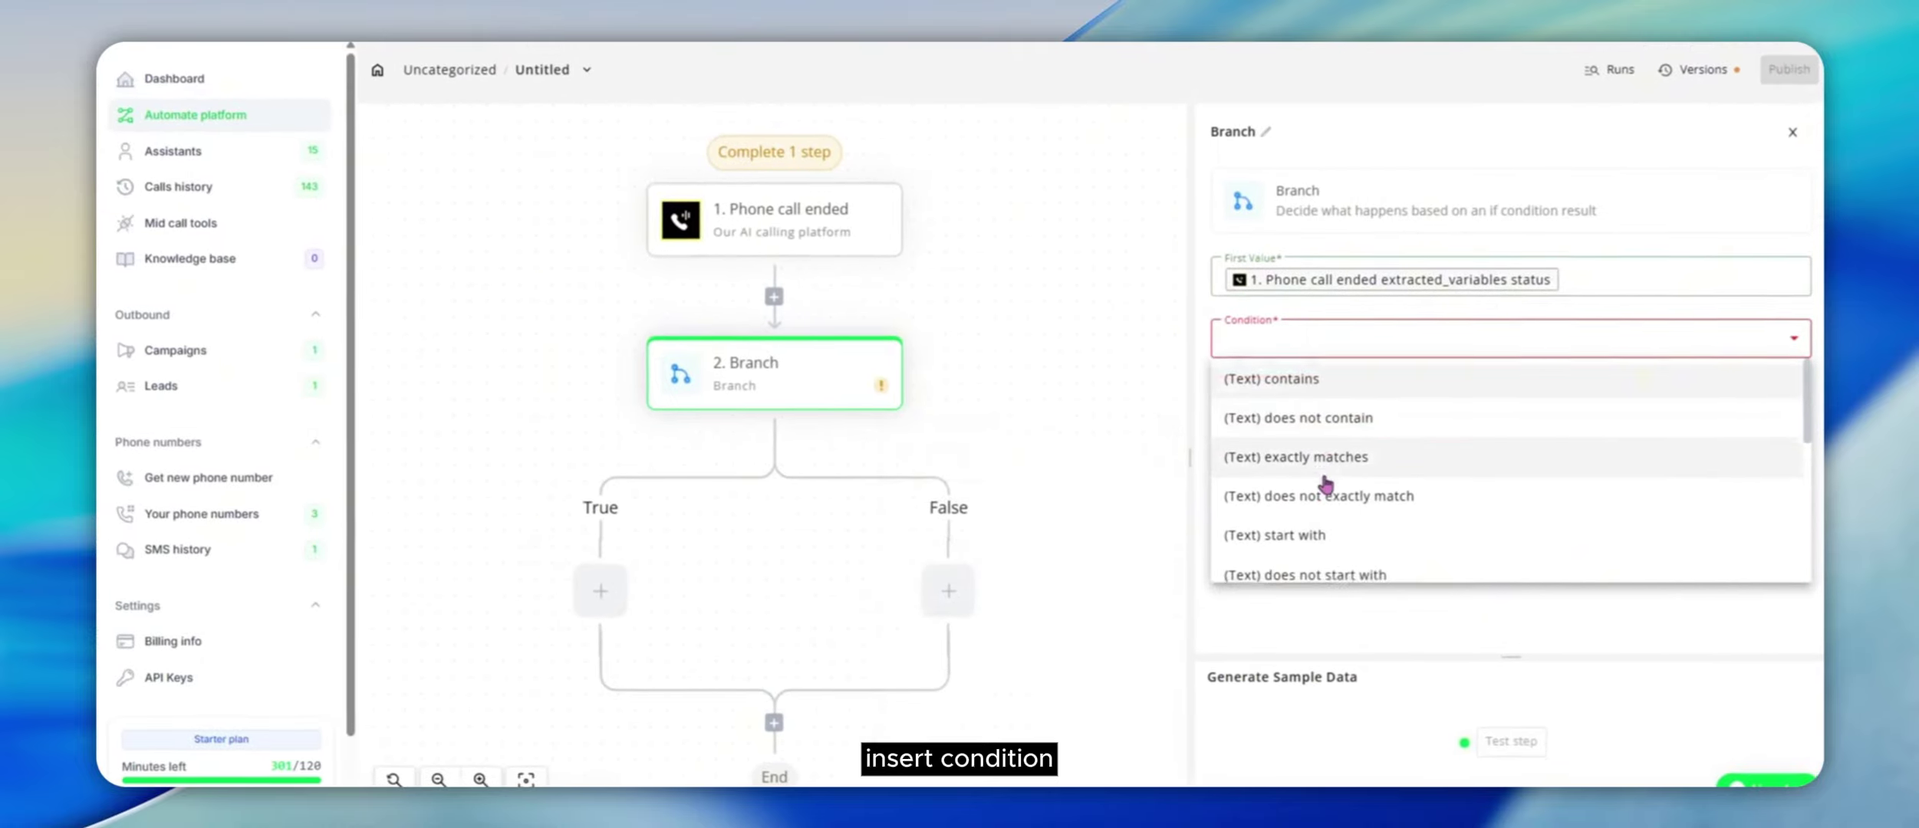
scroll(1327, 485, down, 3)
scroll(1325, 485, down, 2)
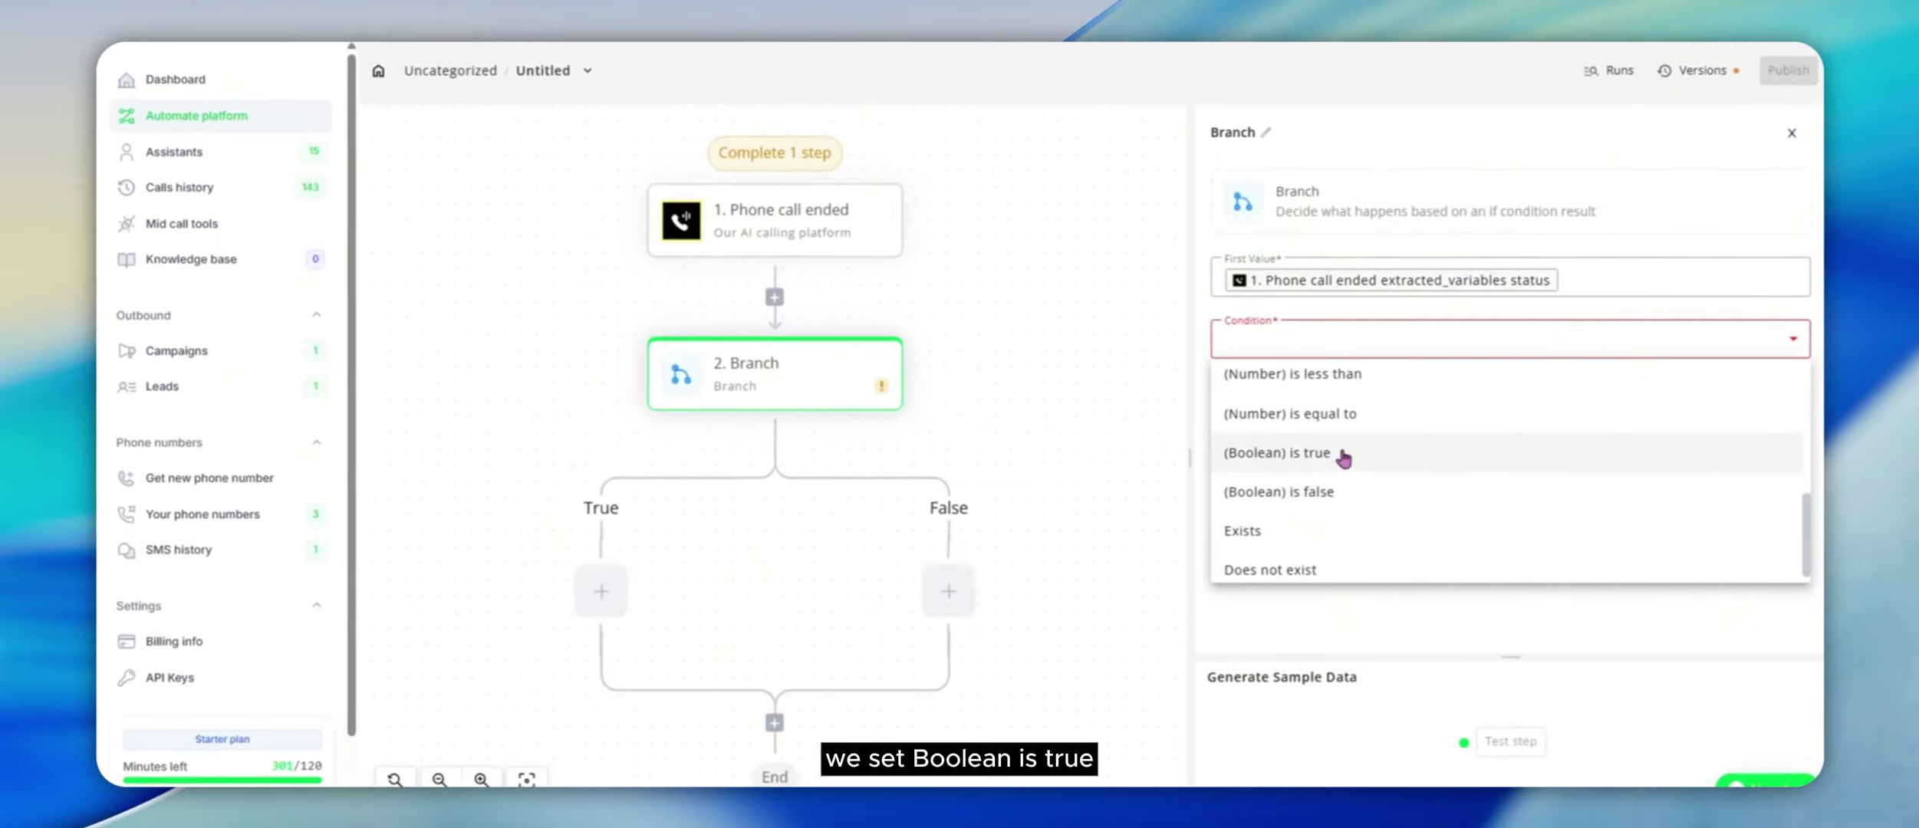
click(1342, 456)
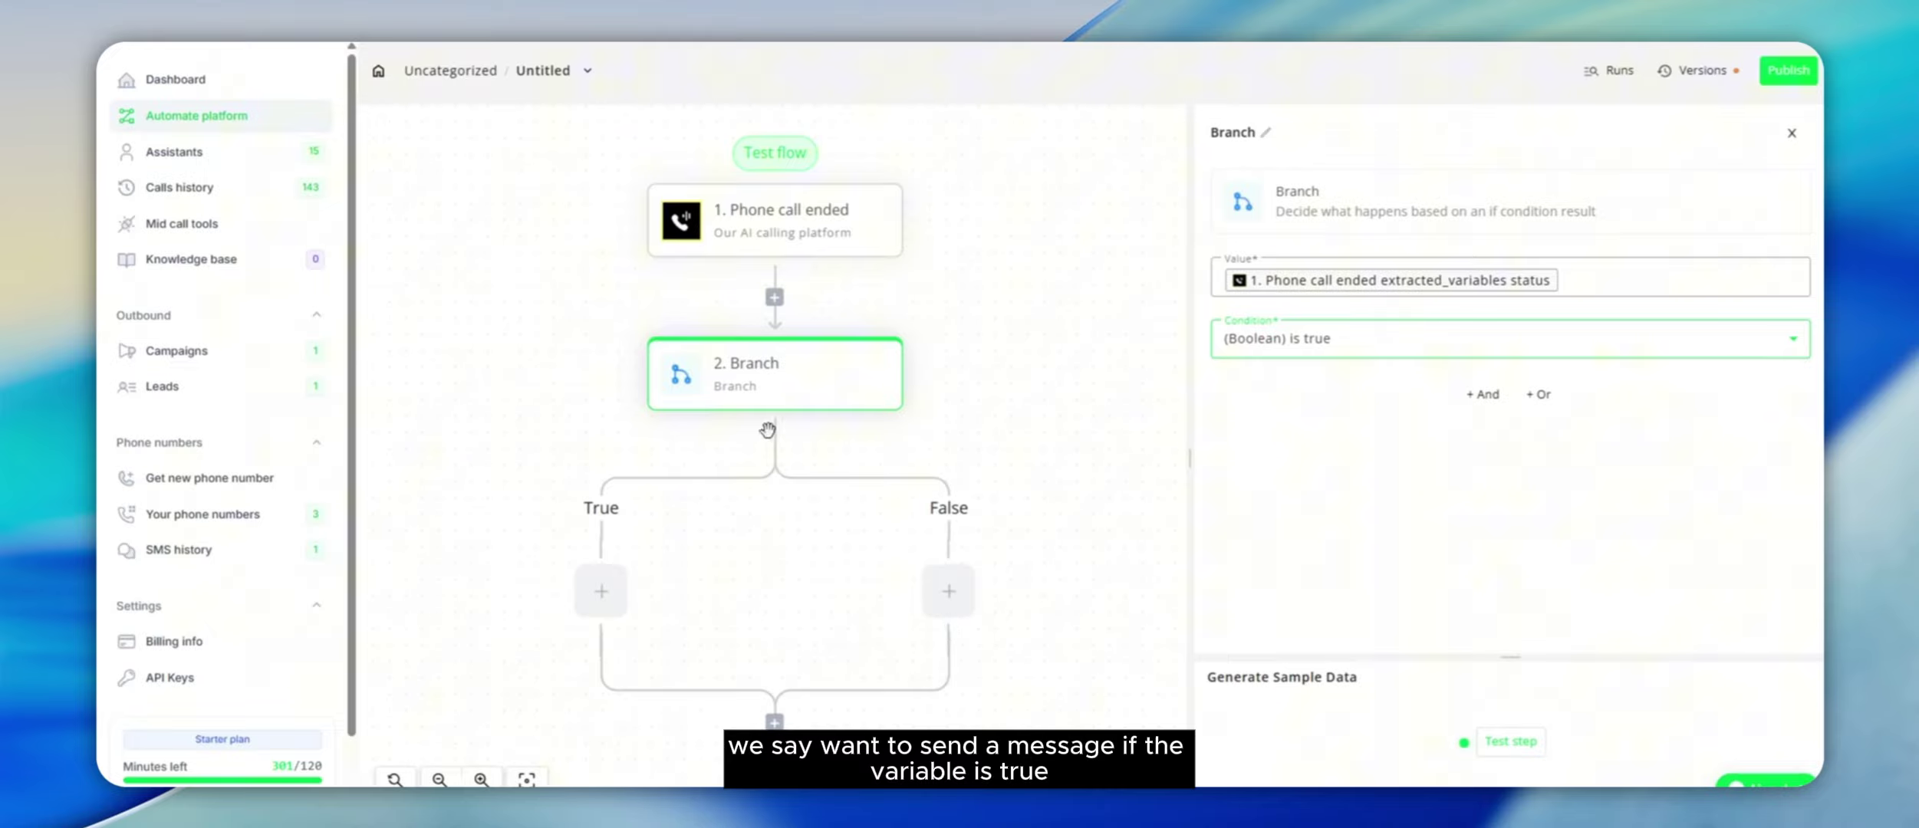
- Add an Our AI calling platform step on the True branch with the action Send SMS to a customer
click(602, 594)
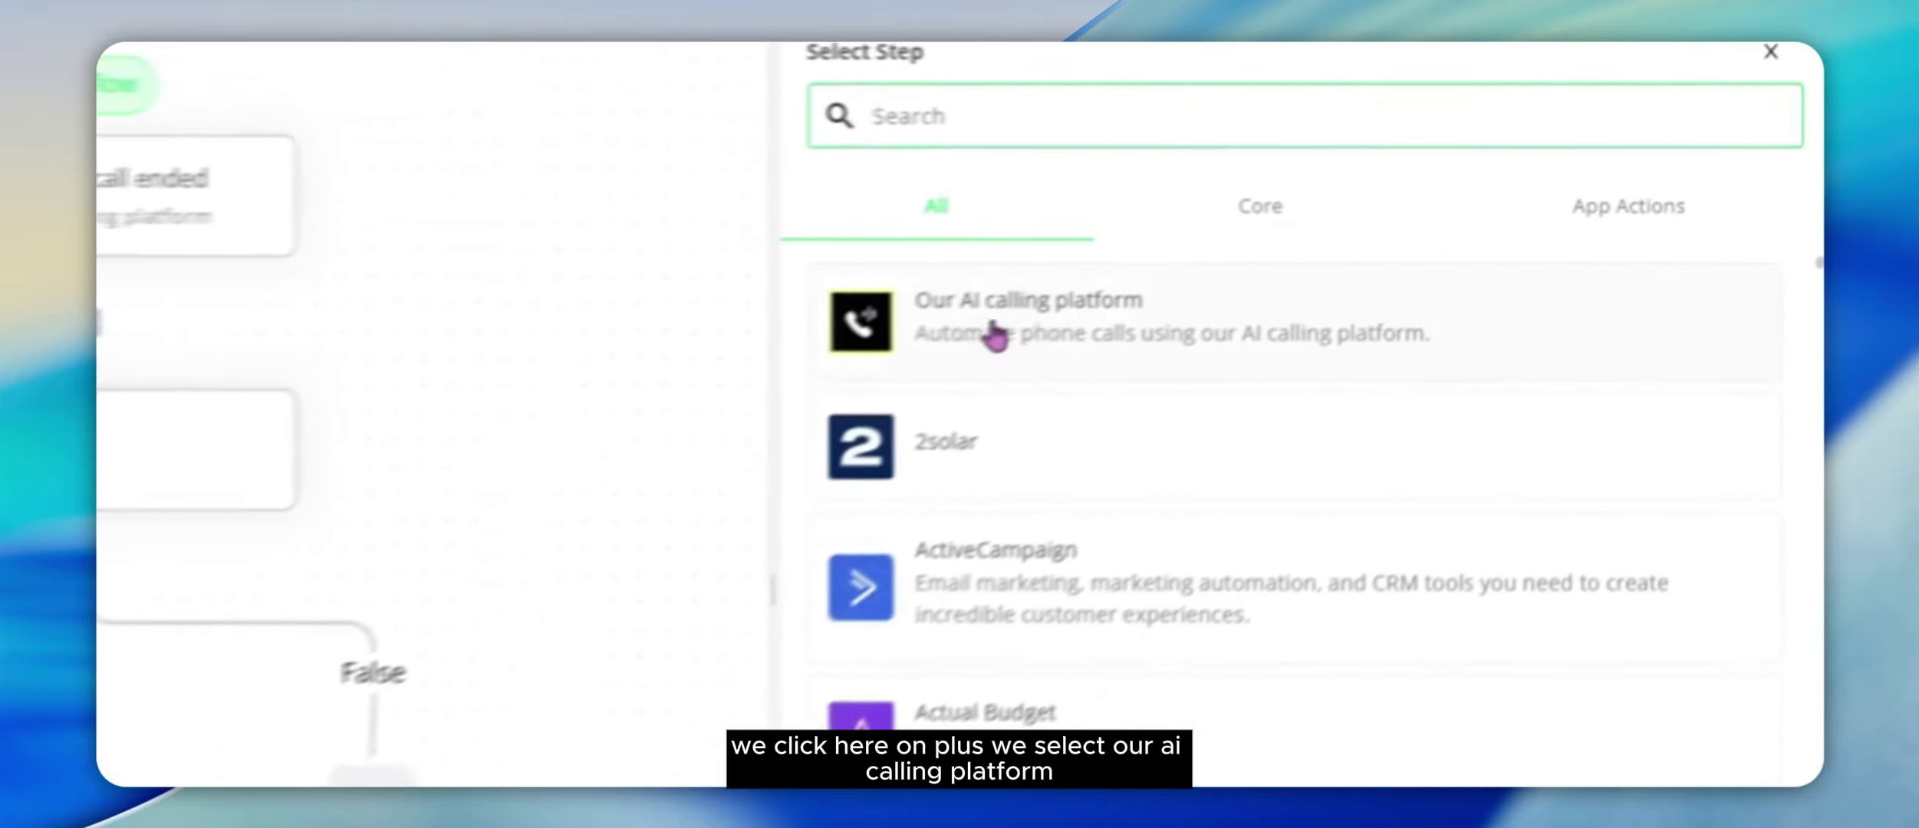
click(994, 335)
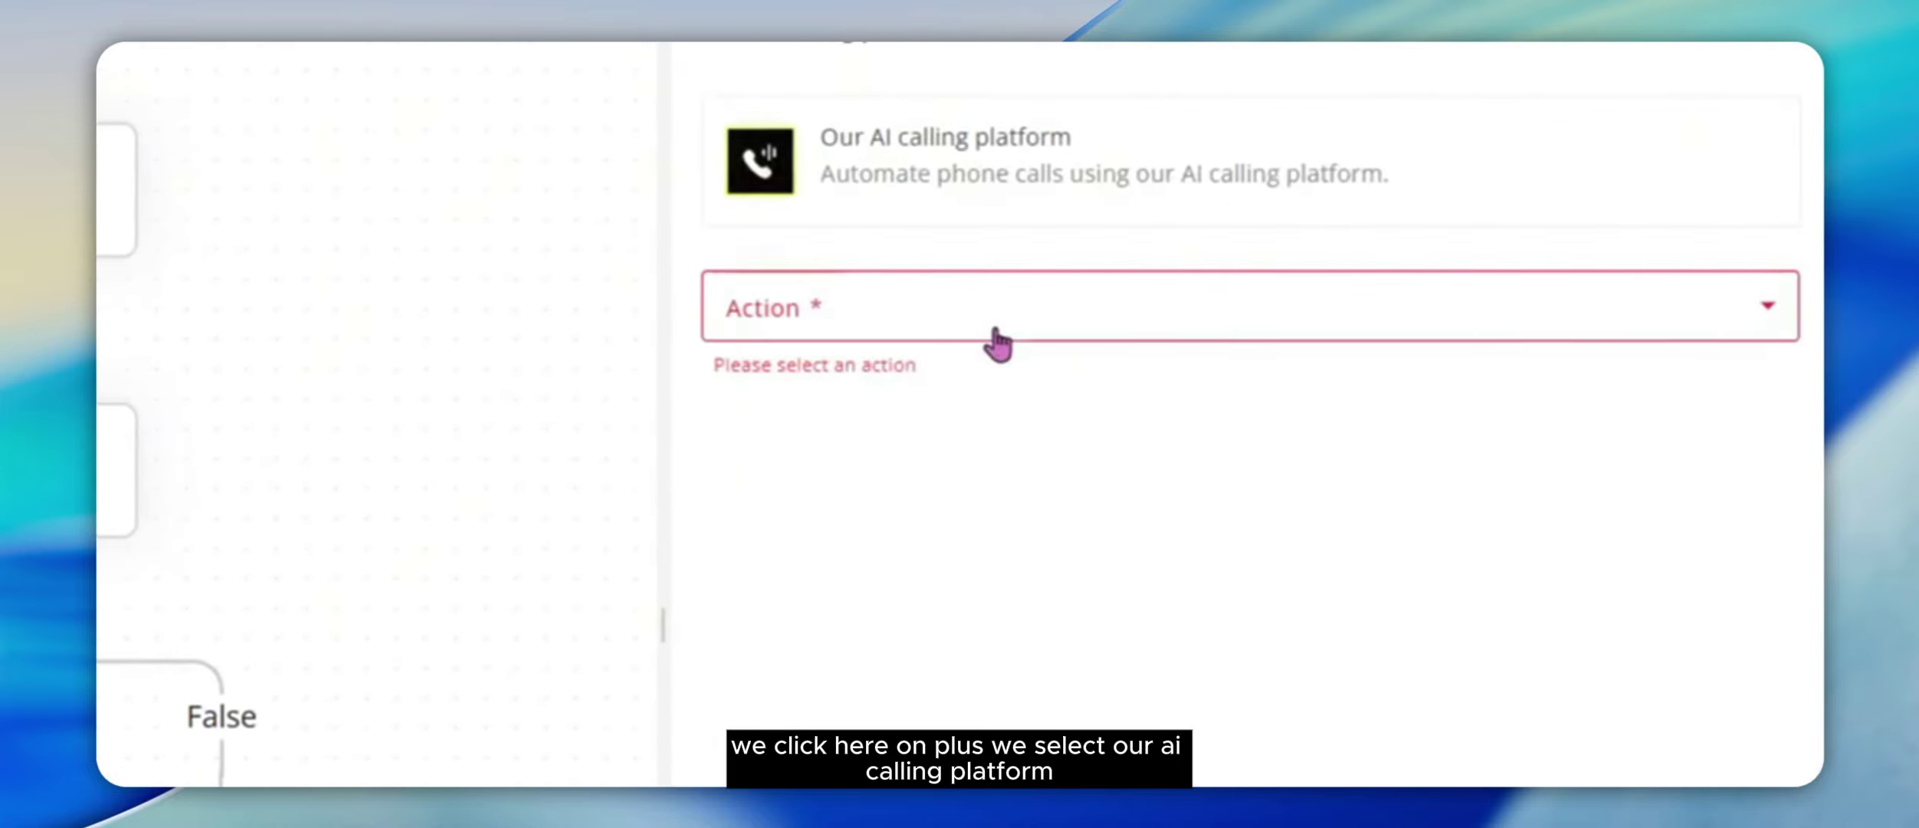
click(926, 328)
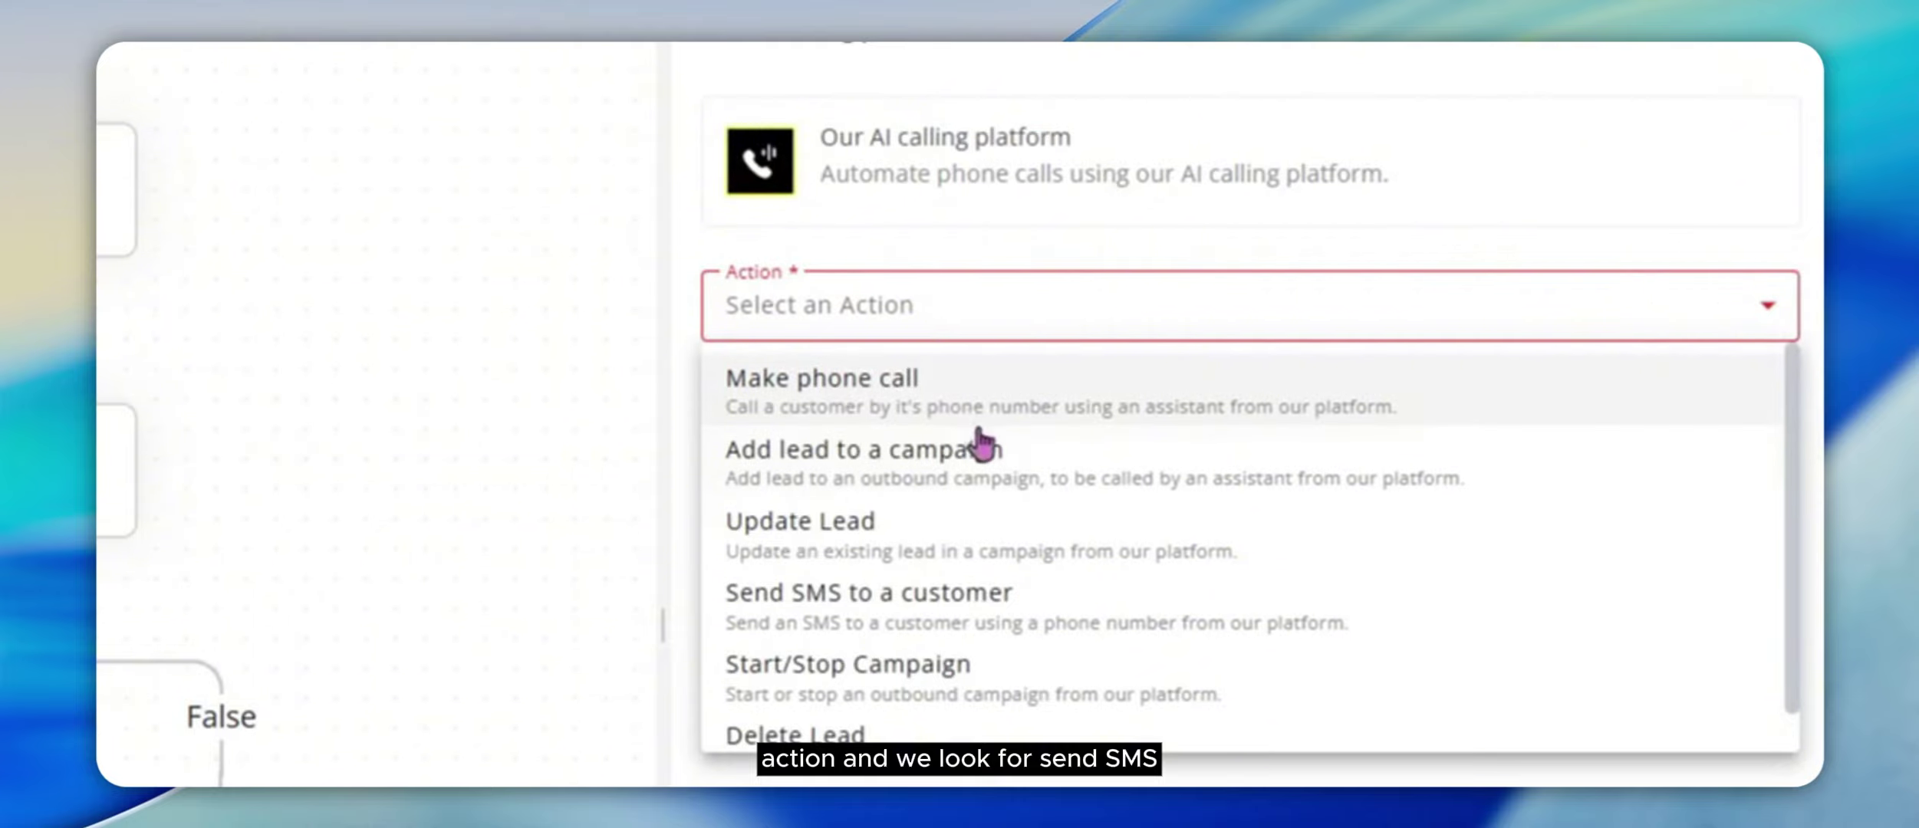
scroll(982, 445, down, 1)
scroll(978, 450, up, 1)
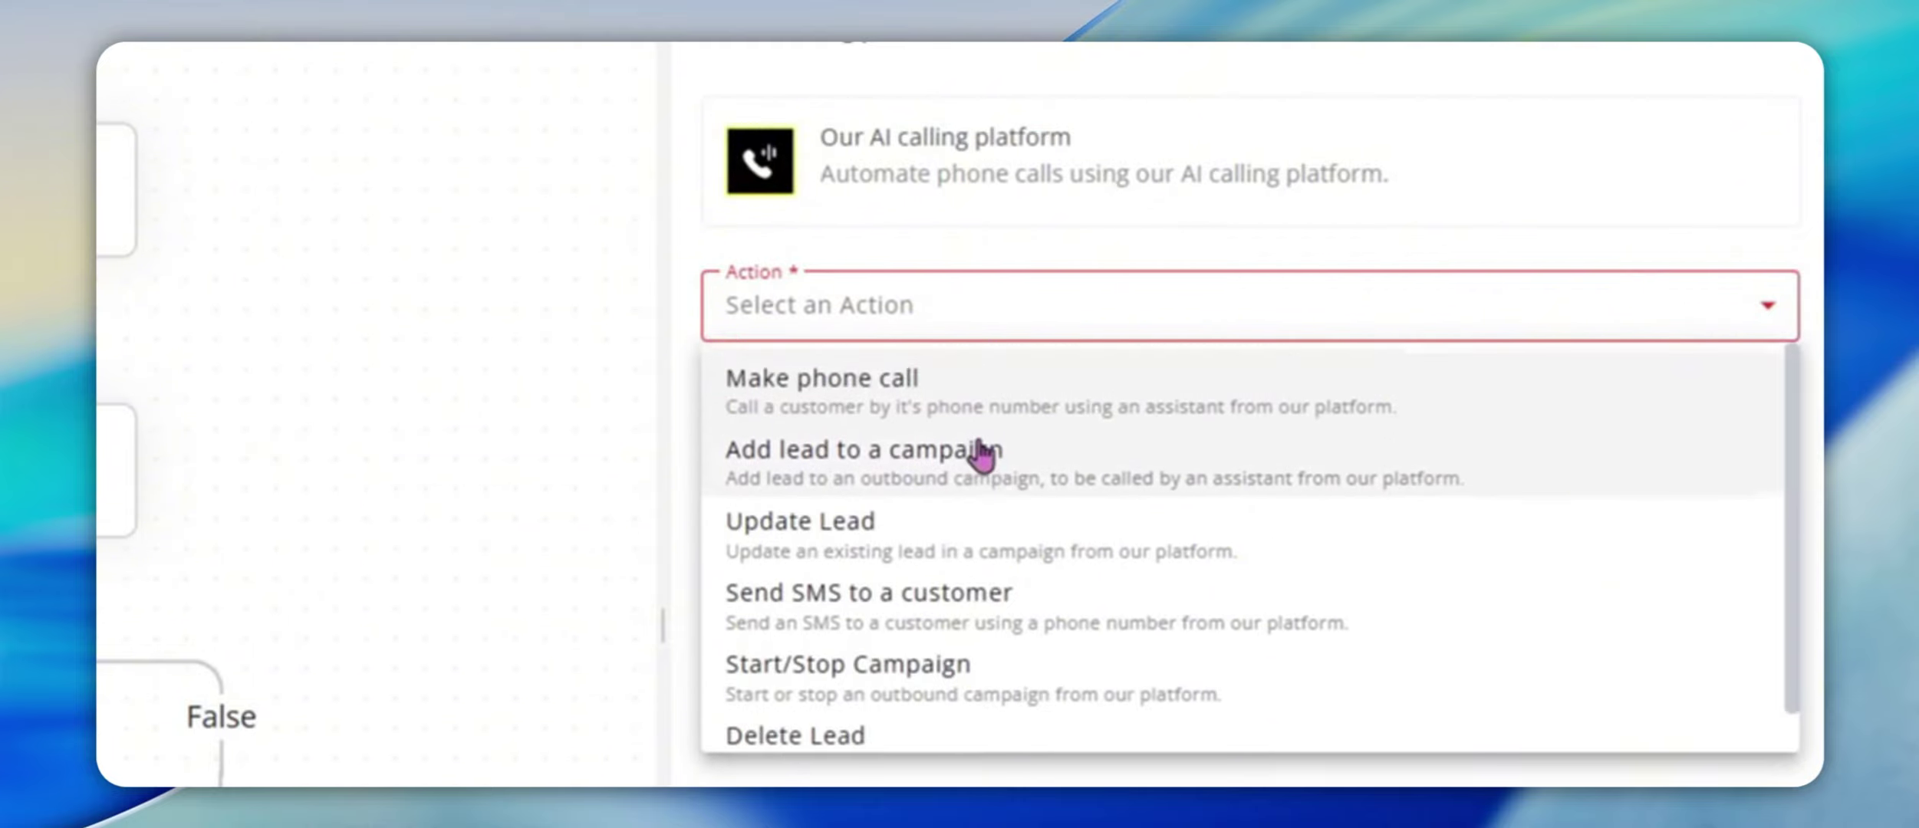
scroll(982, 456, down, 1)
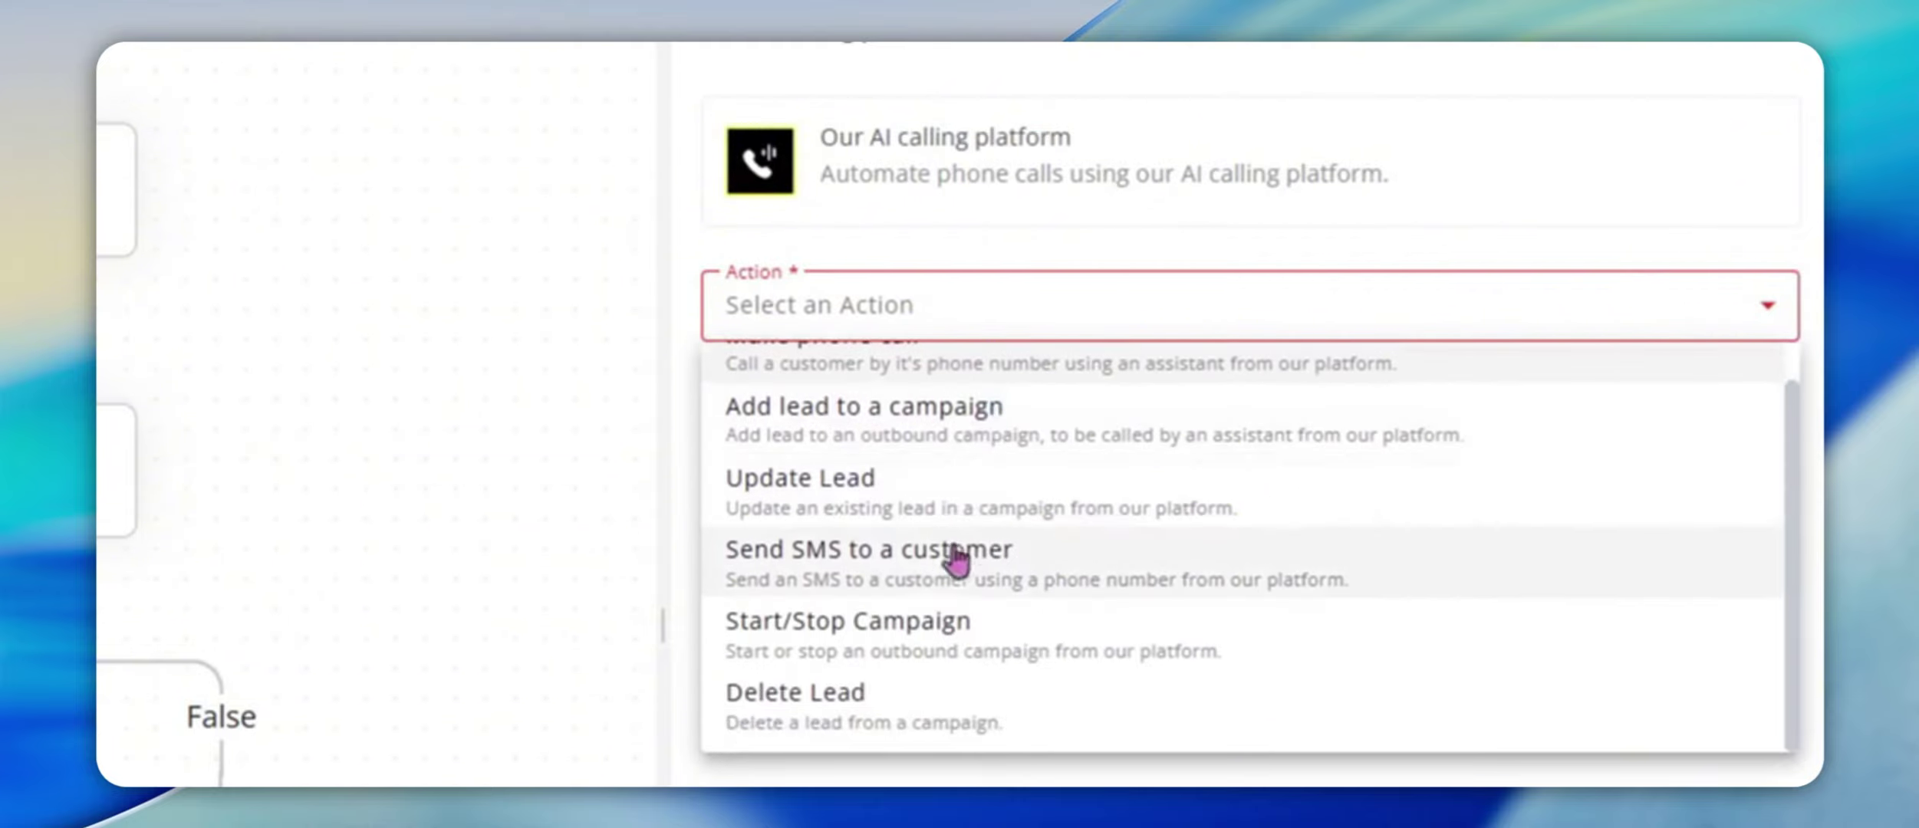
click(897, 571)
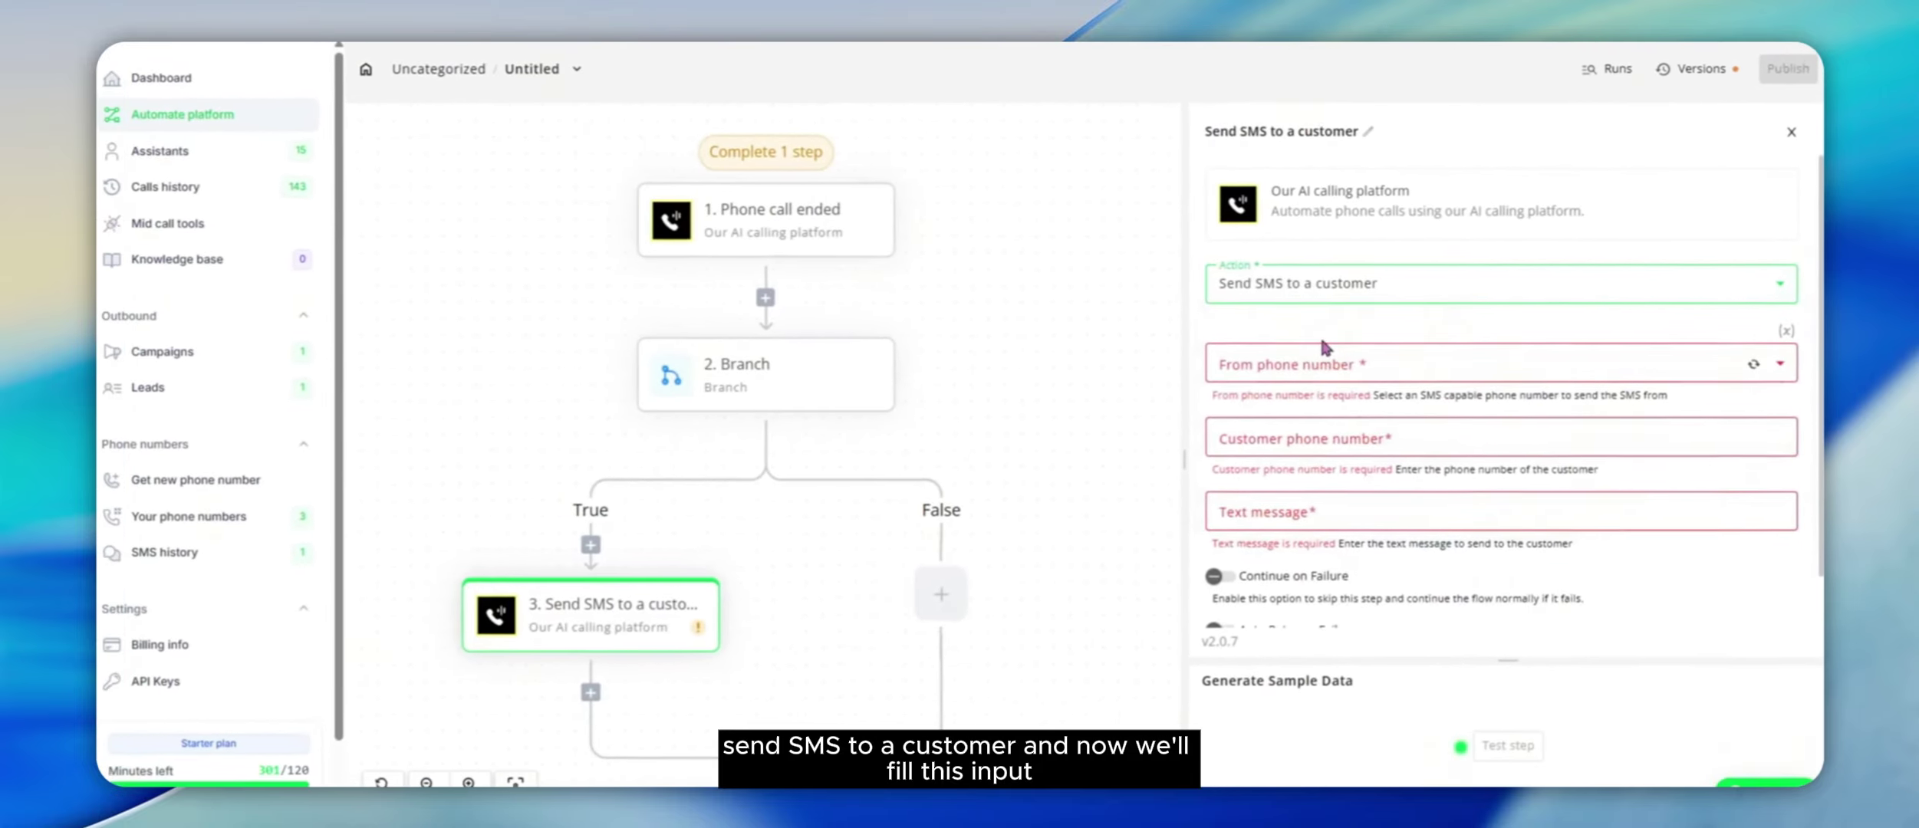
scroll(1322, 320, down, 1)
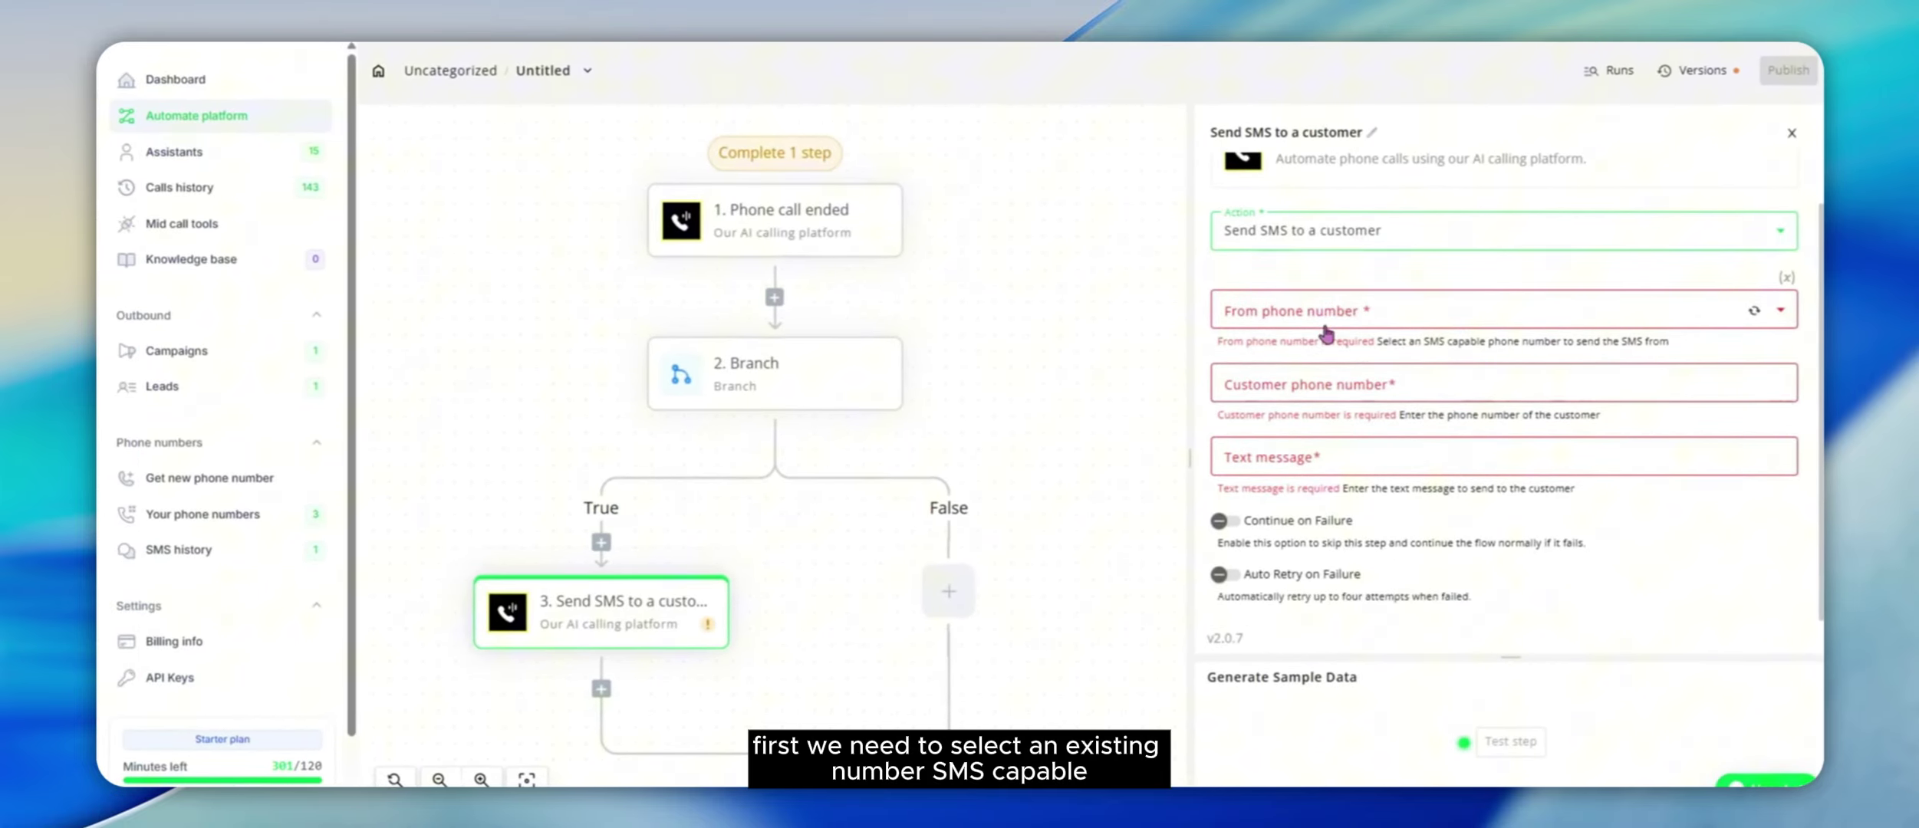
- Select the existing SMS-capable number as the sender for the Send SMS to a customer step
scroll(1325, 333, up, 1)
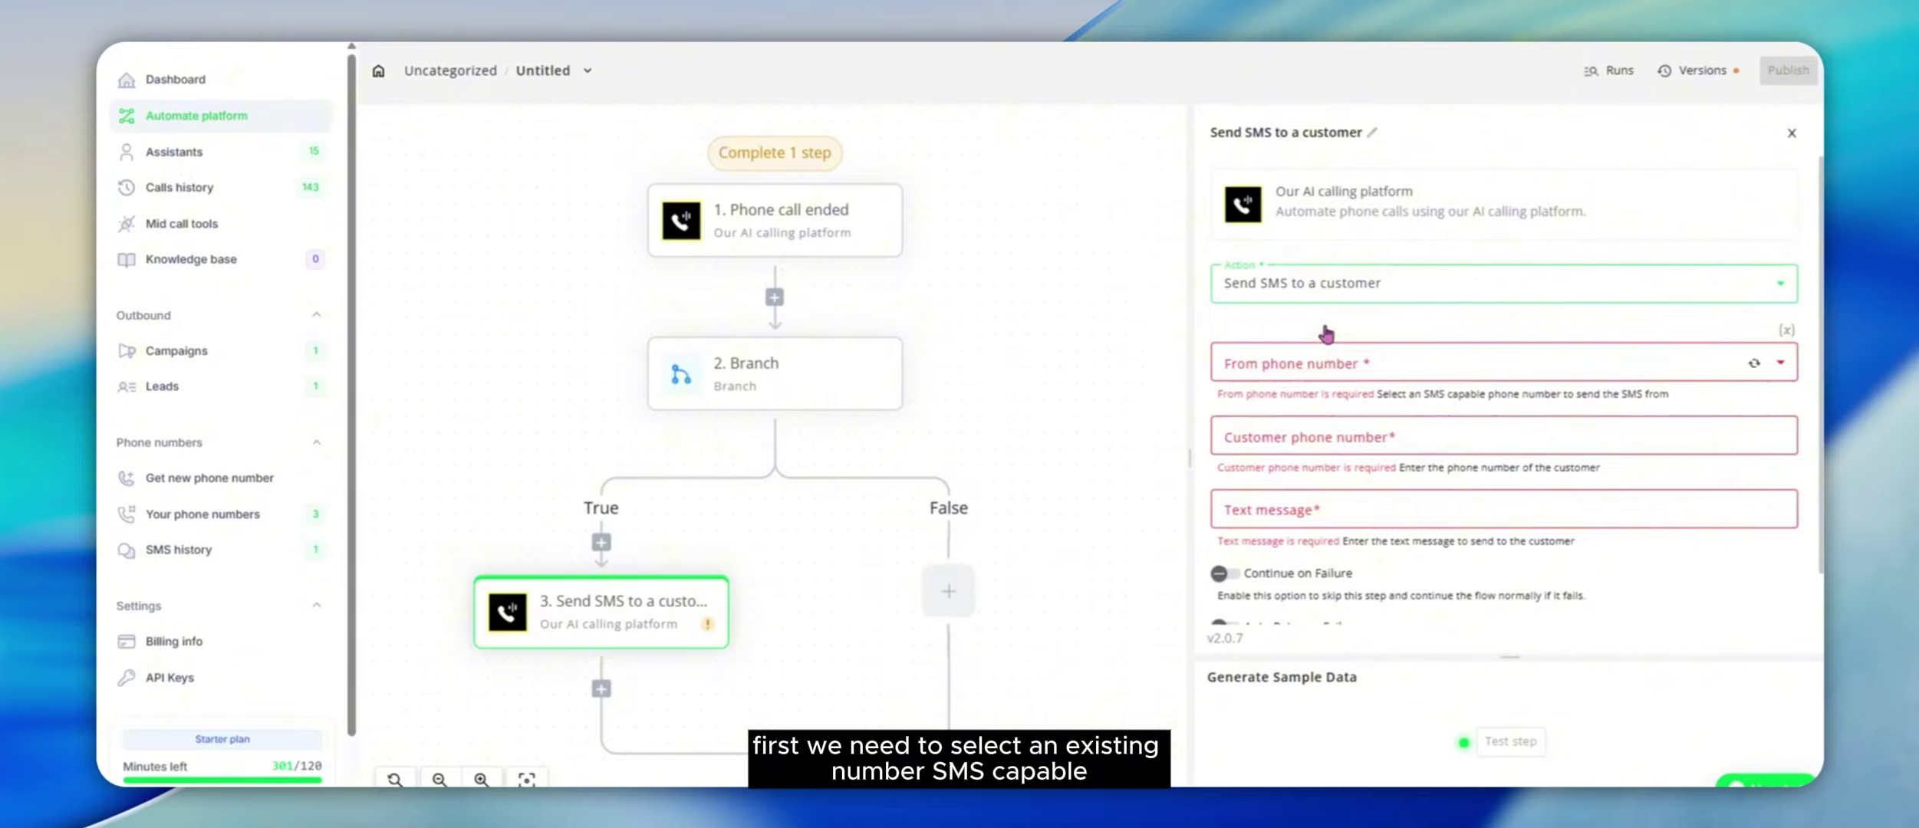
click(1316, 370)
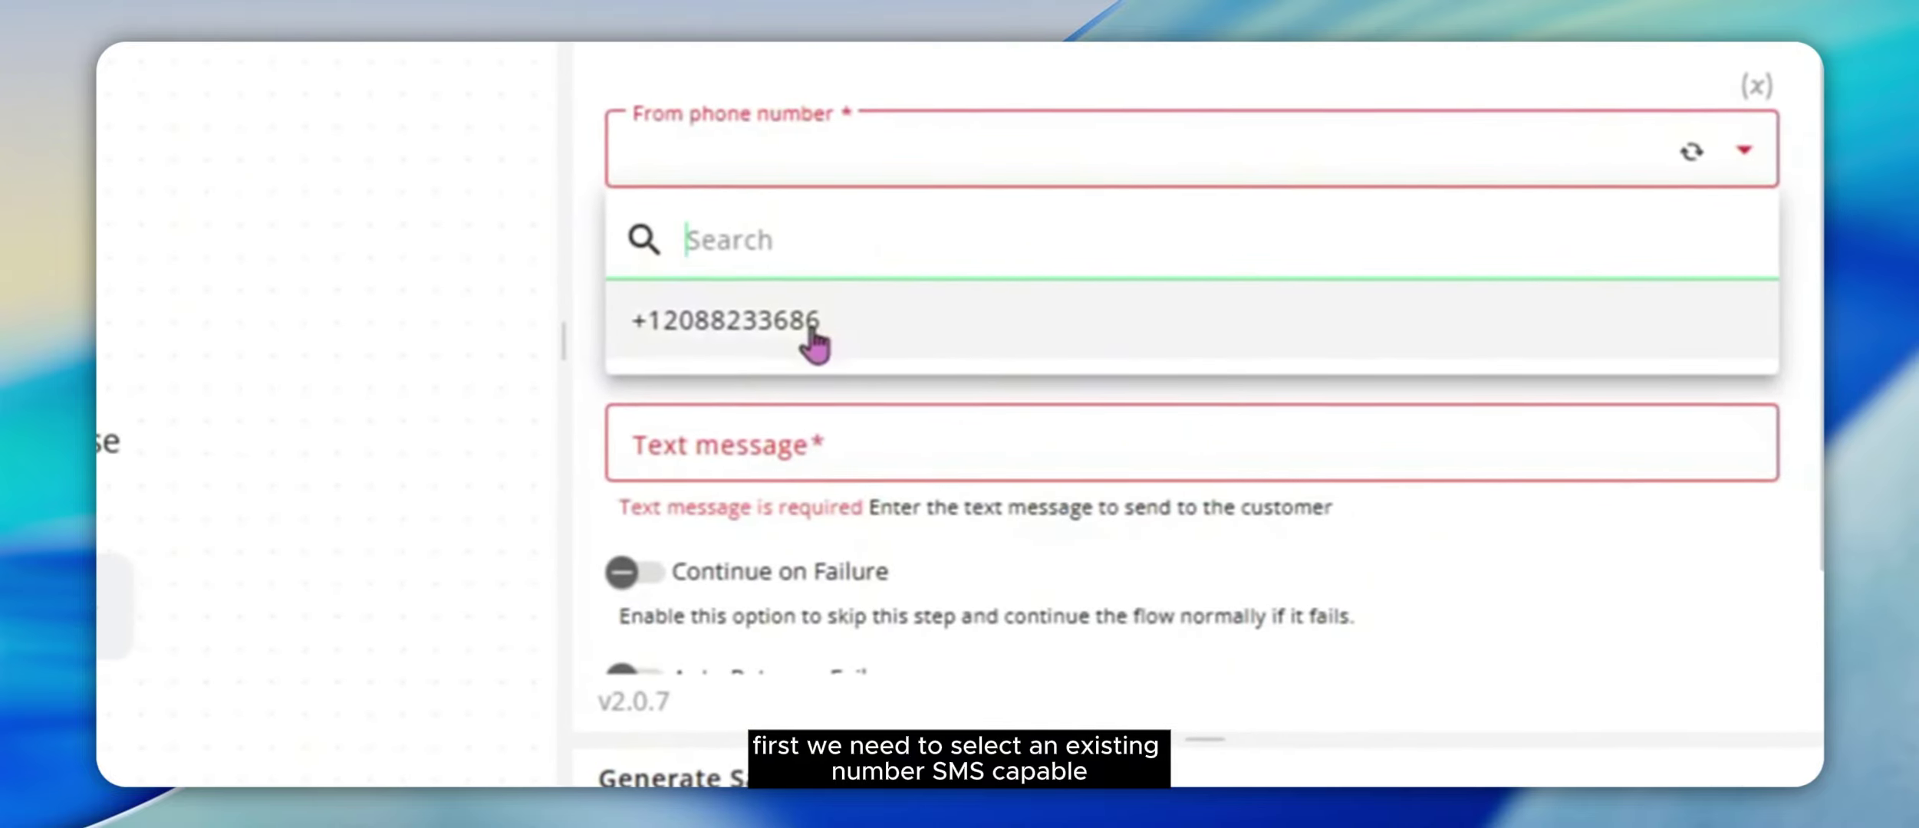
click(812, 329)
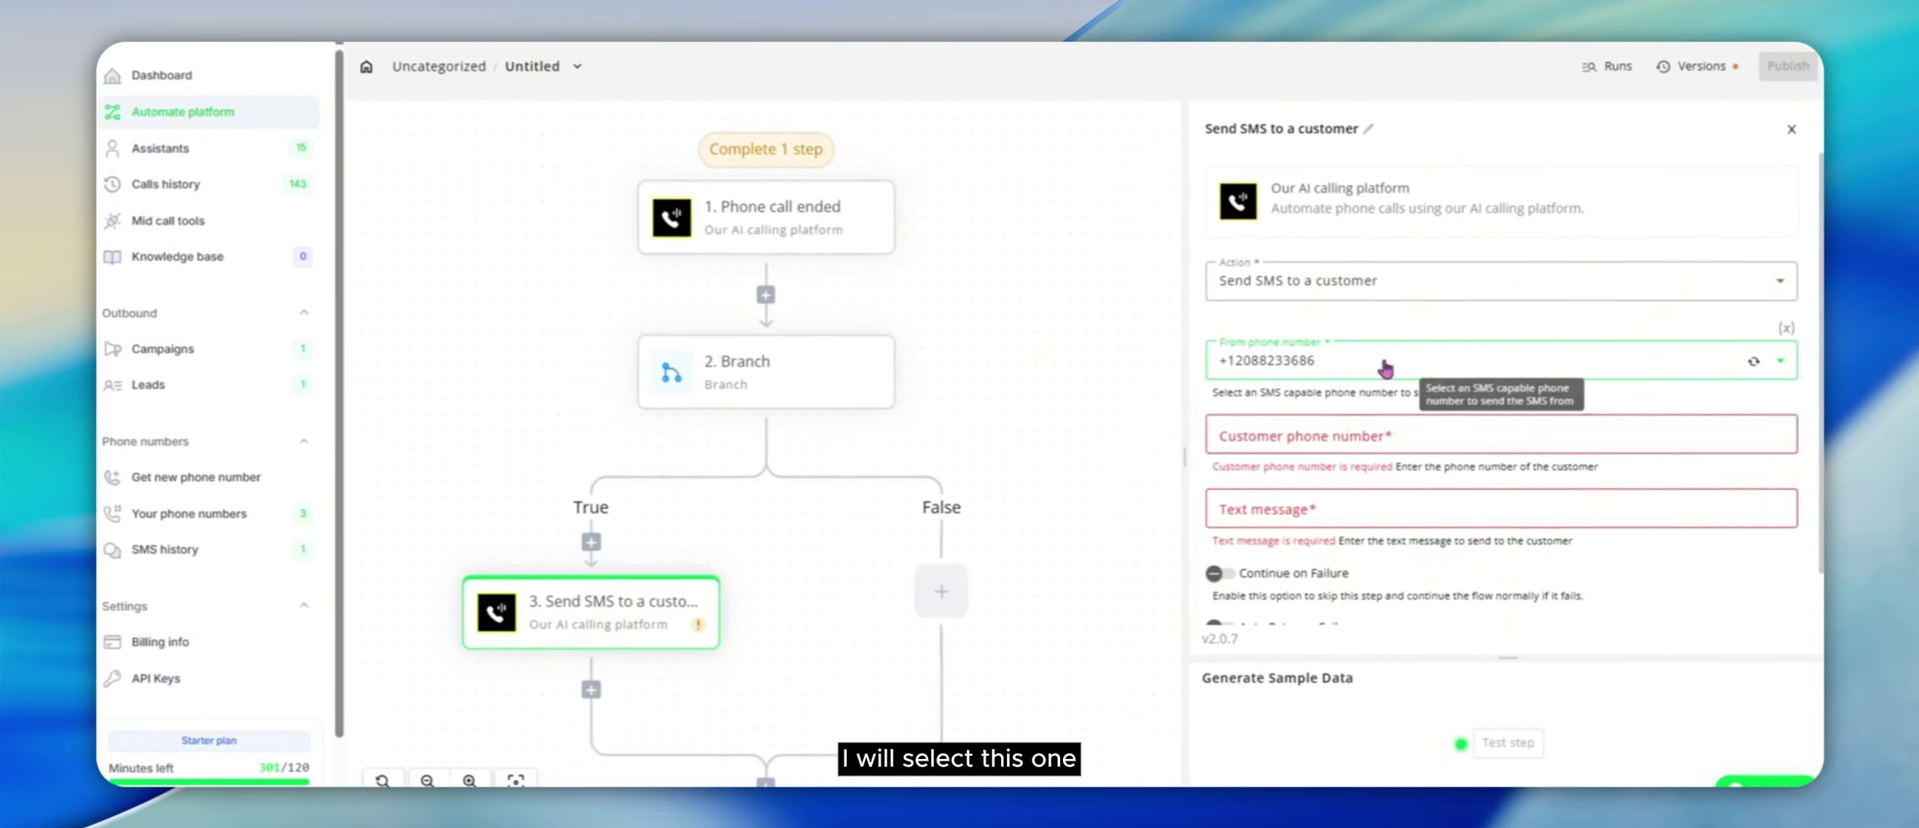
- Set the Customer phone number to the customer_phone variable from the Phone call ended trigger
click(1319, 430)
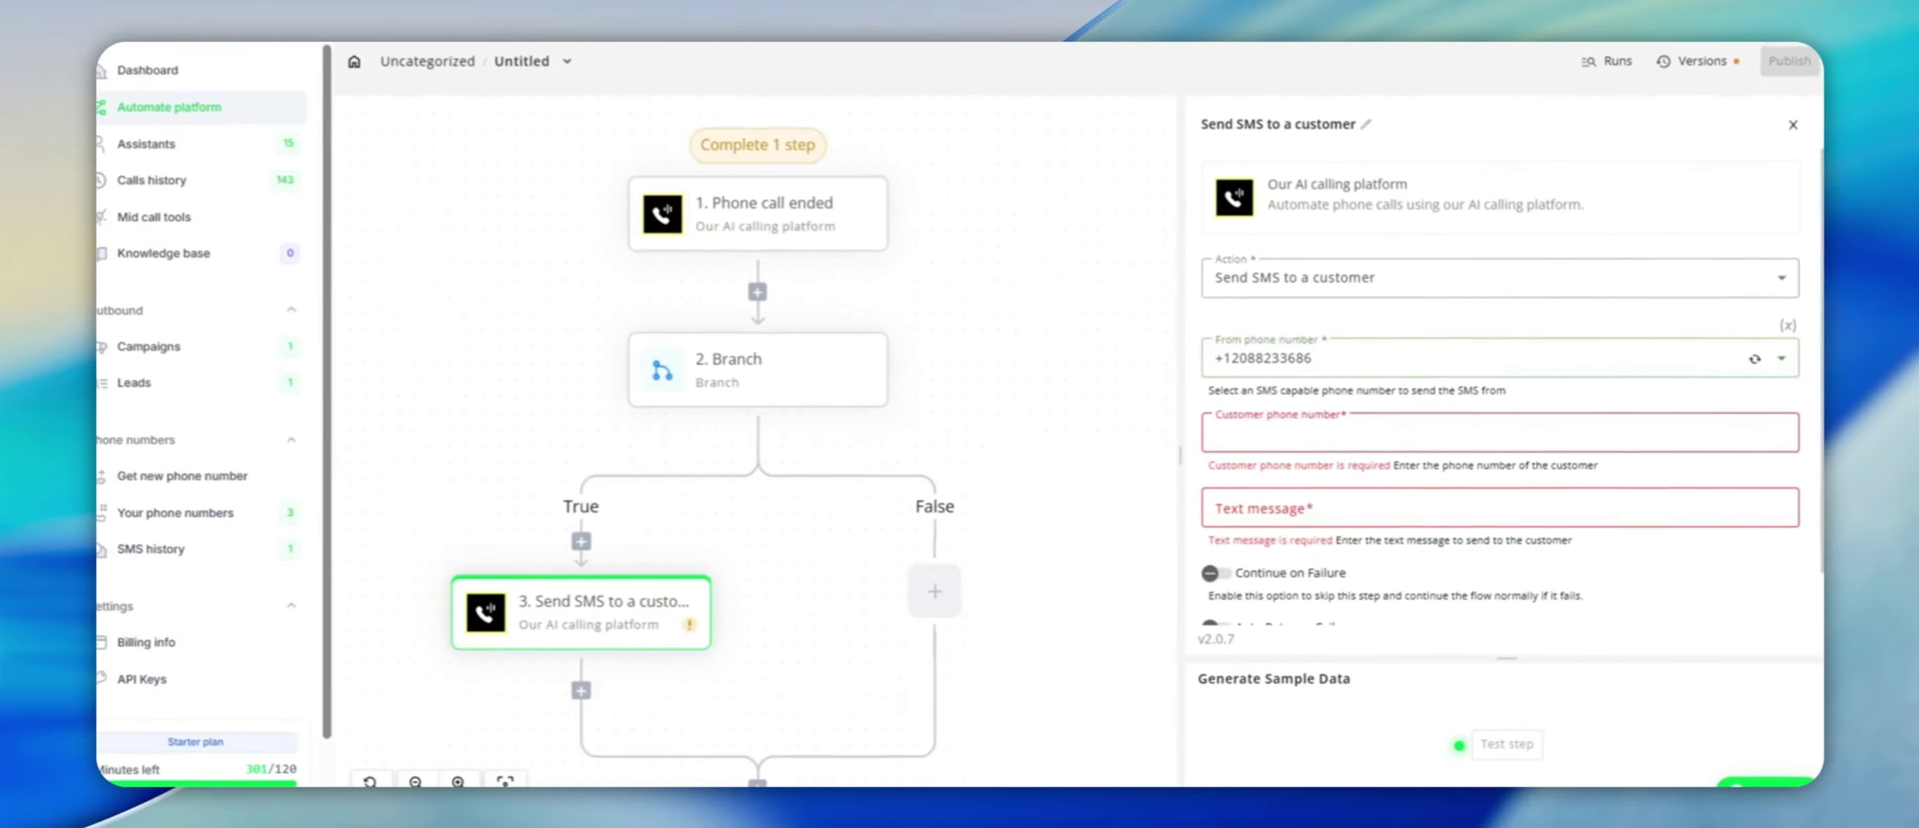
click(1308, 444)
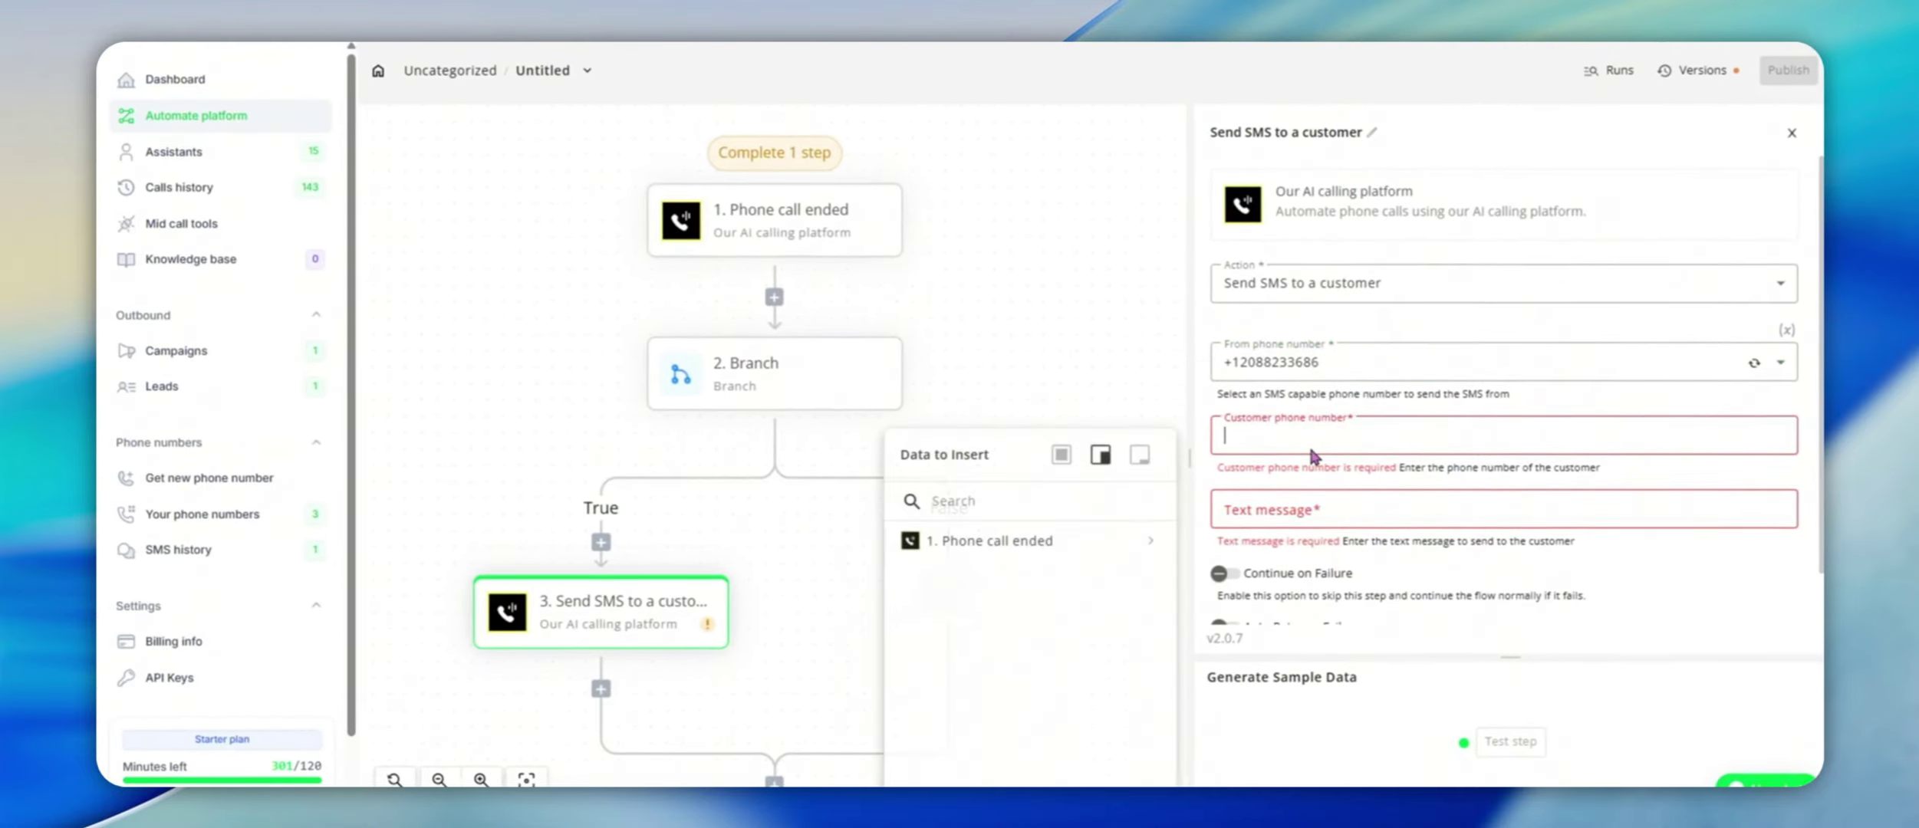
click(1156, 546)
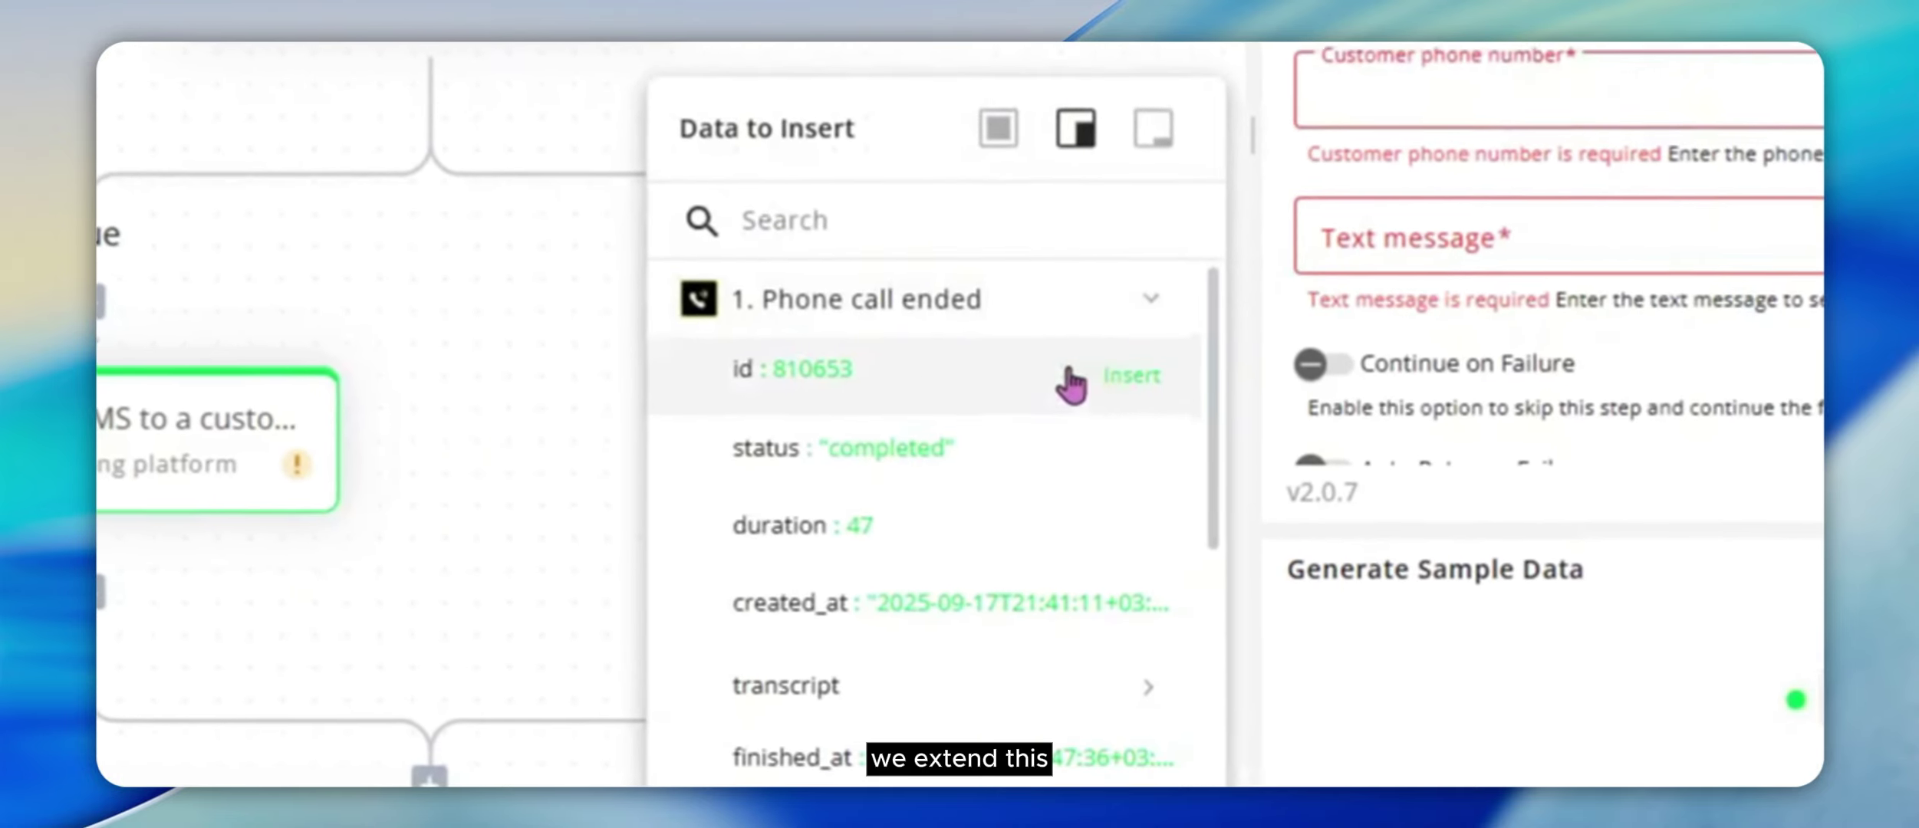
scroll(988, 395, down, 6)
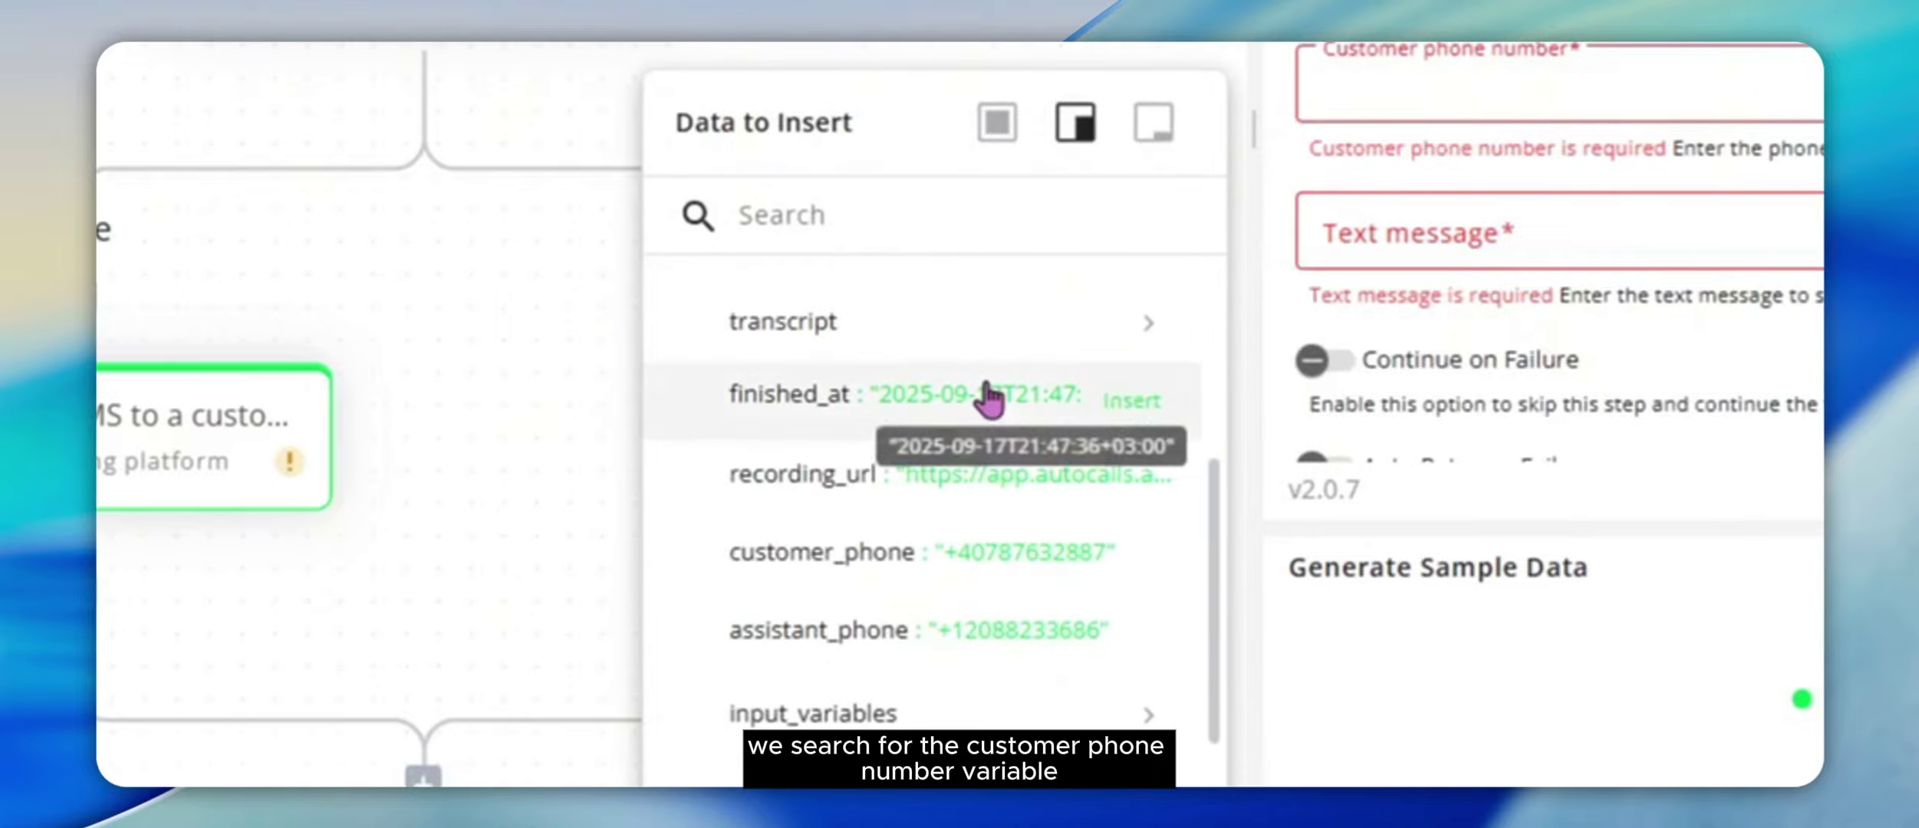
mouse_move(754, 464)
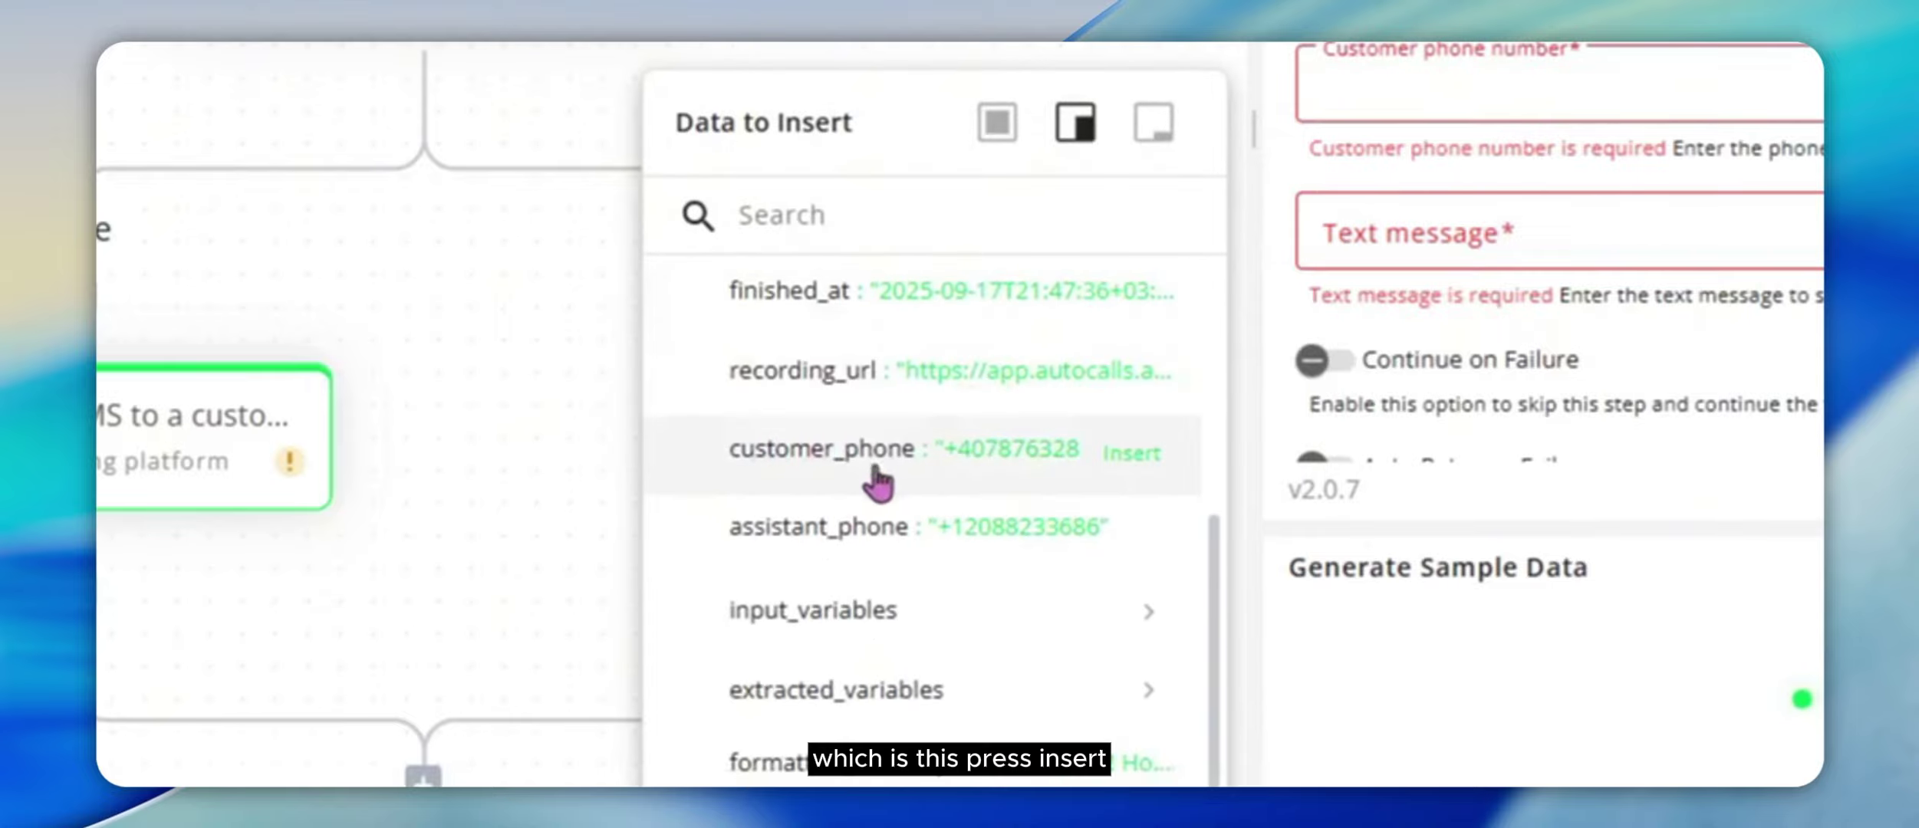
click(1156, 474)
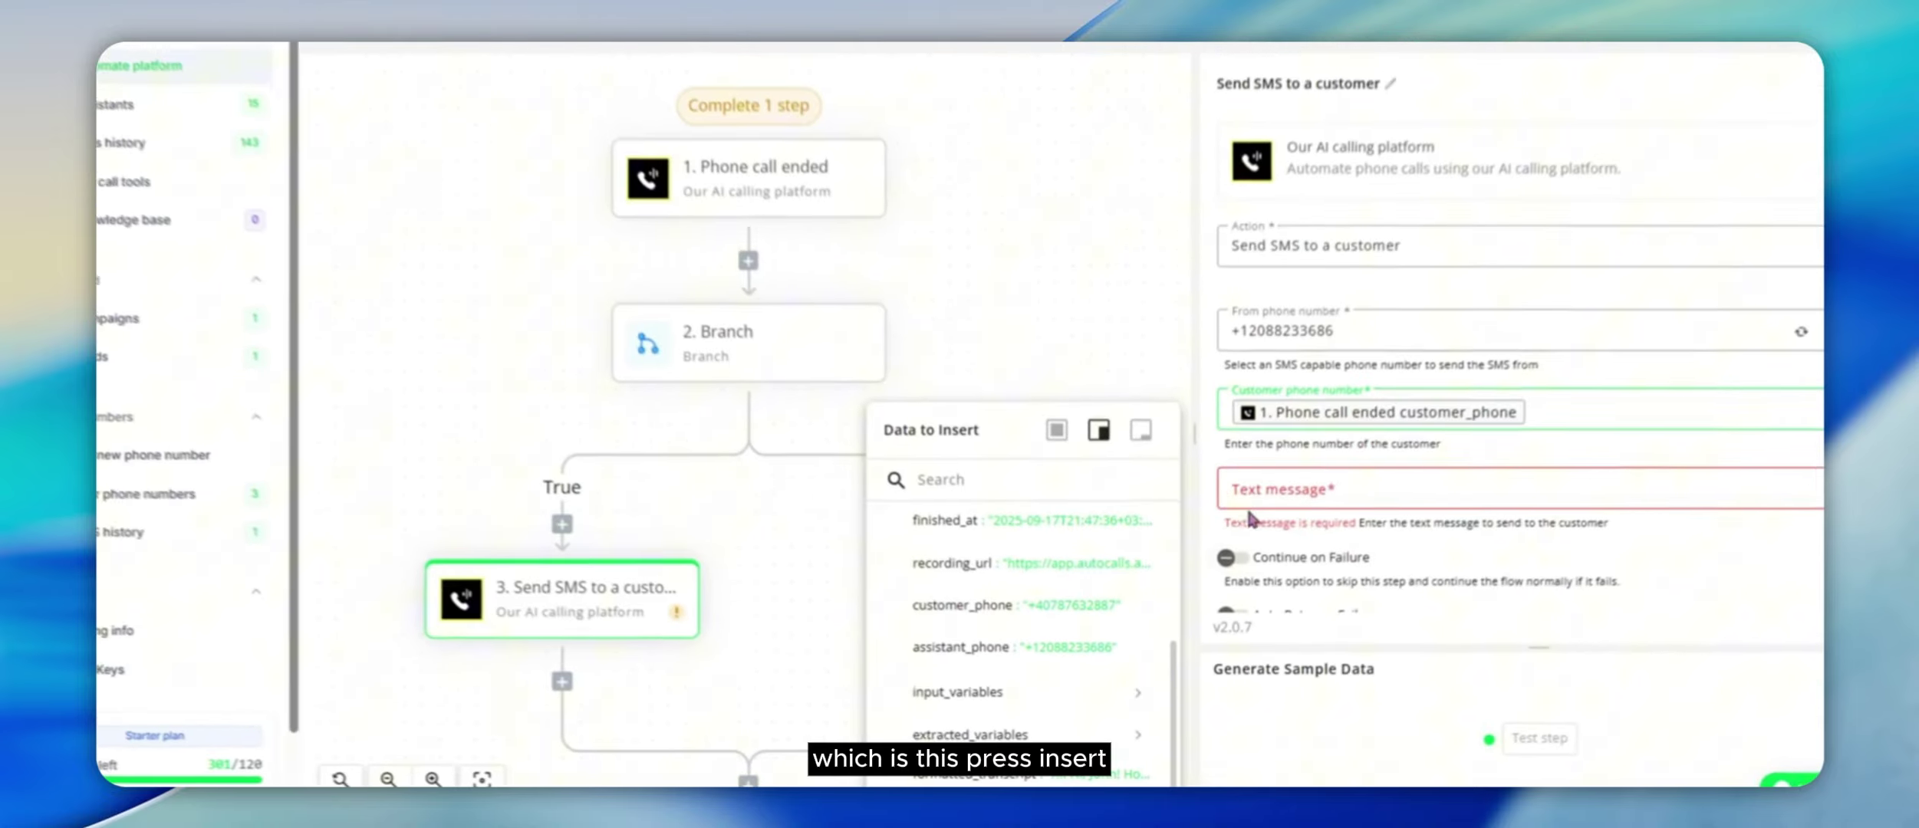
- Set the Text message to the summary extracted variable from the Phone call ended trigger
click(1253, 512)
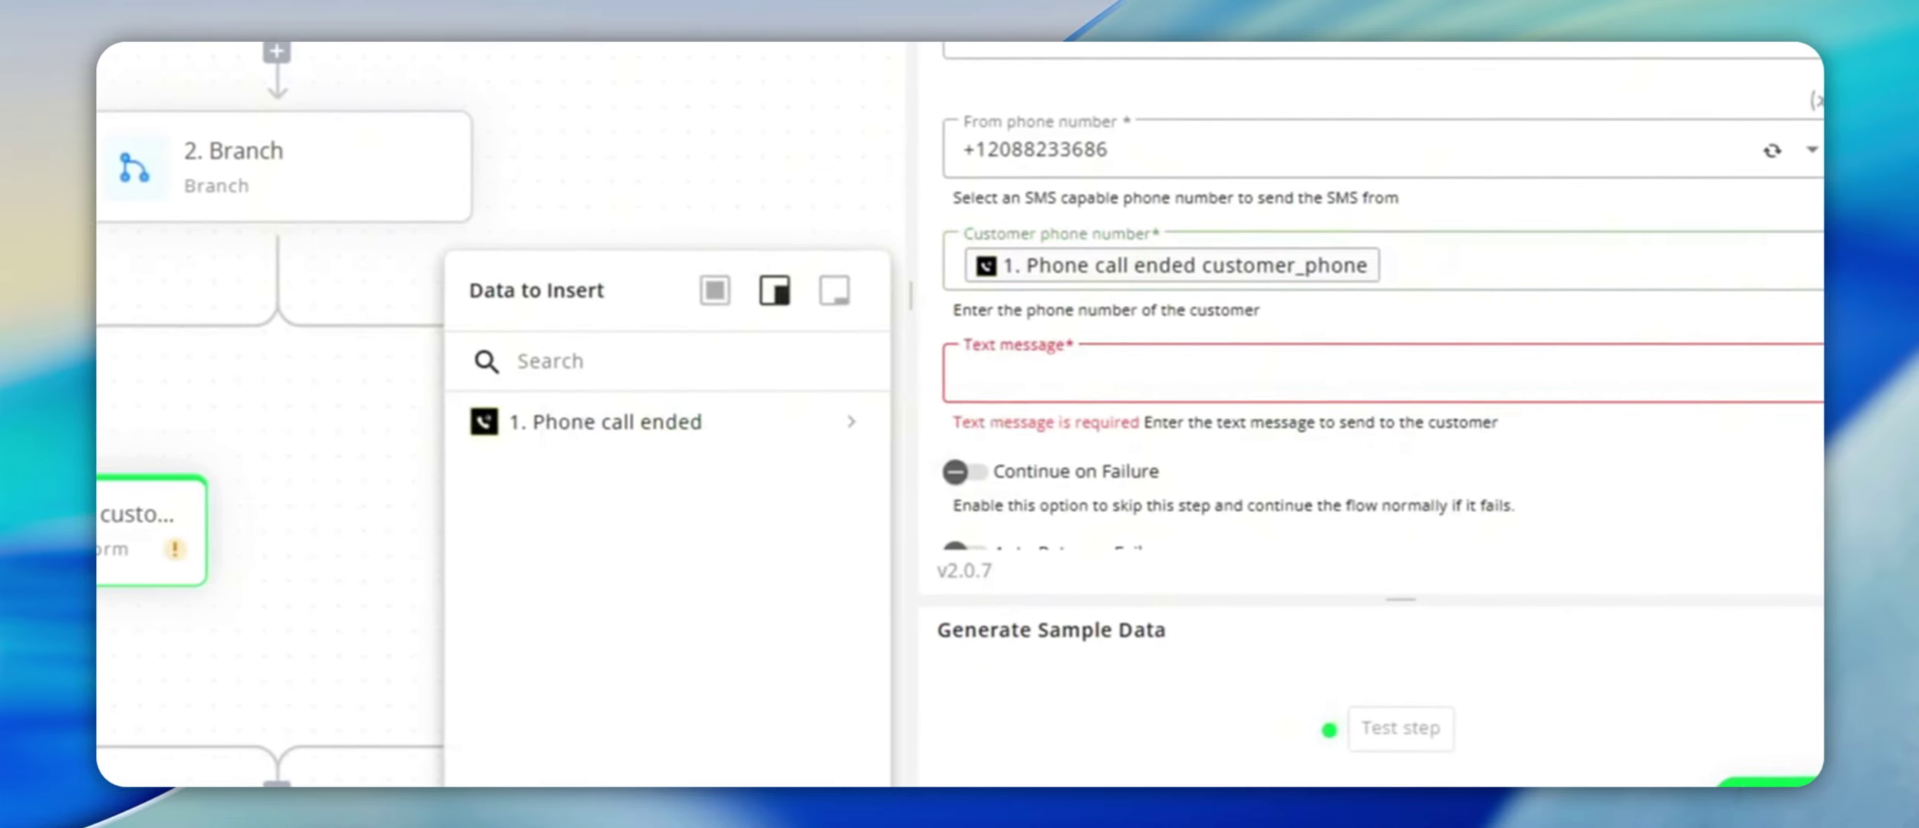
click(1028, 367)
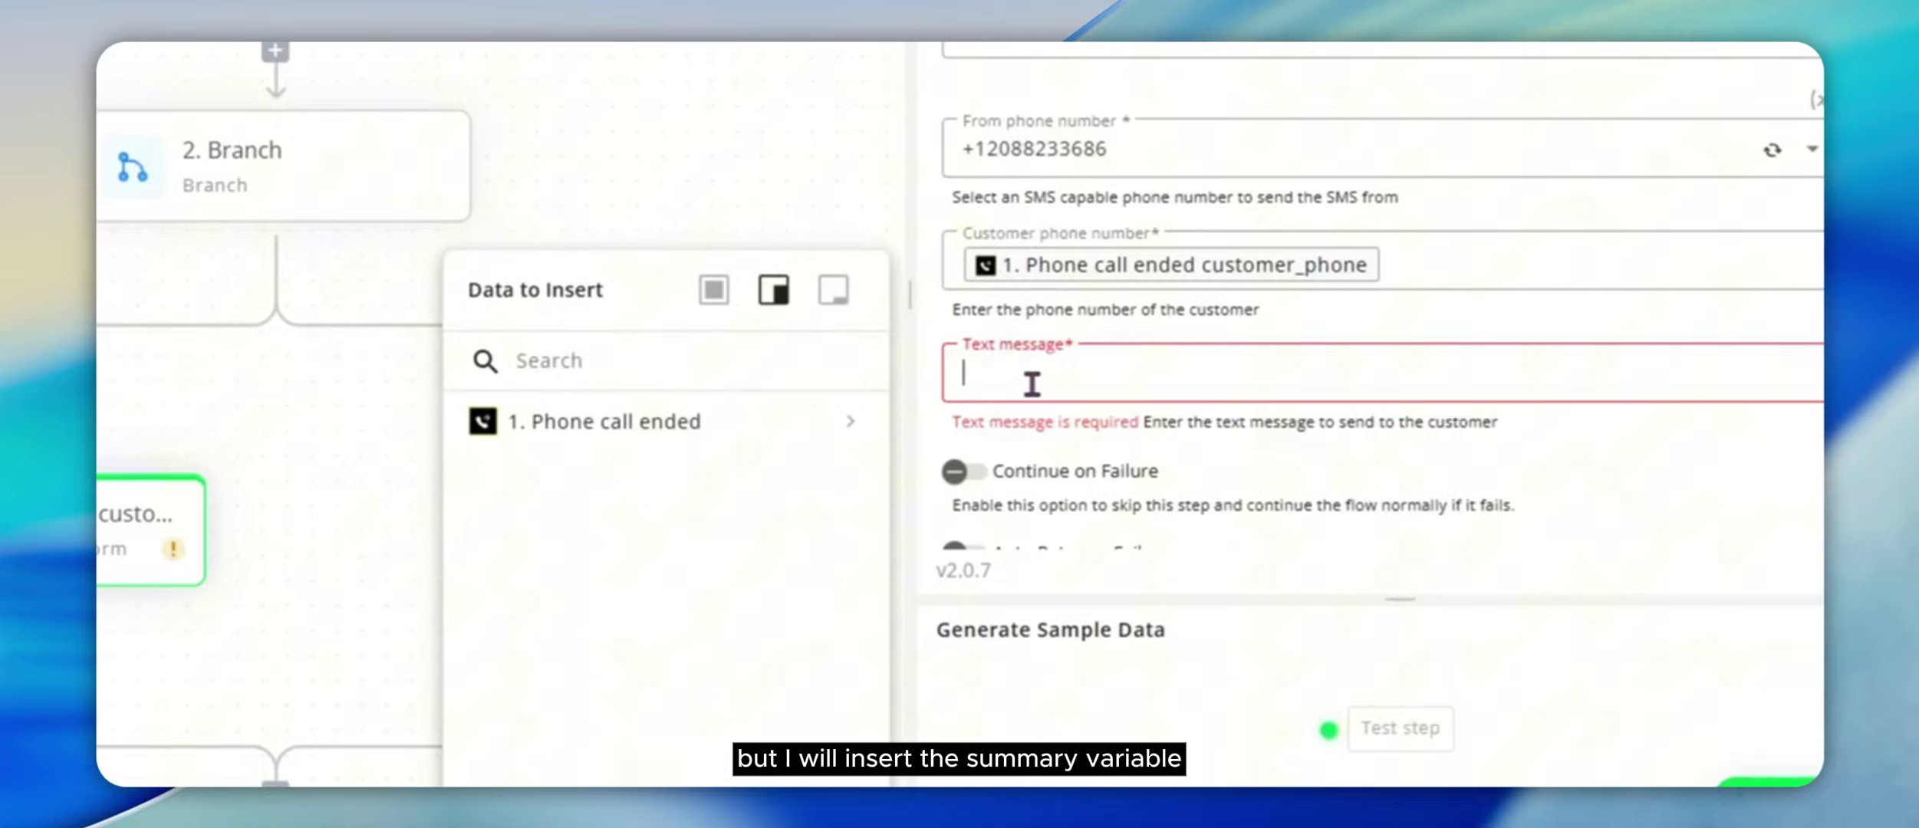
click(853, 427)
scroll(746, 559, down, 3)
scroll(742, 582, down, 3)
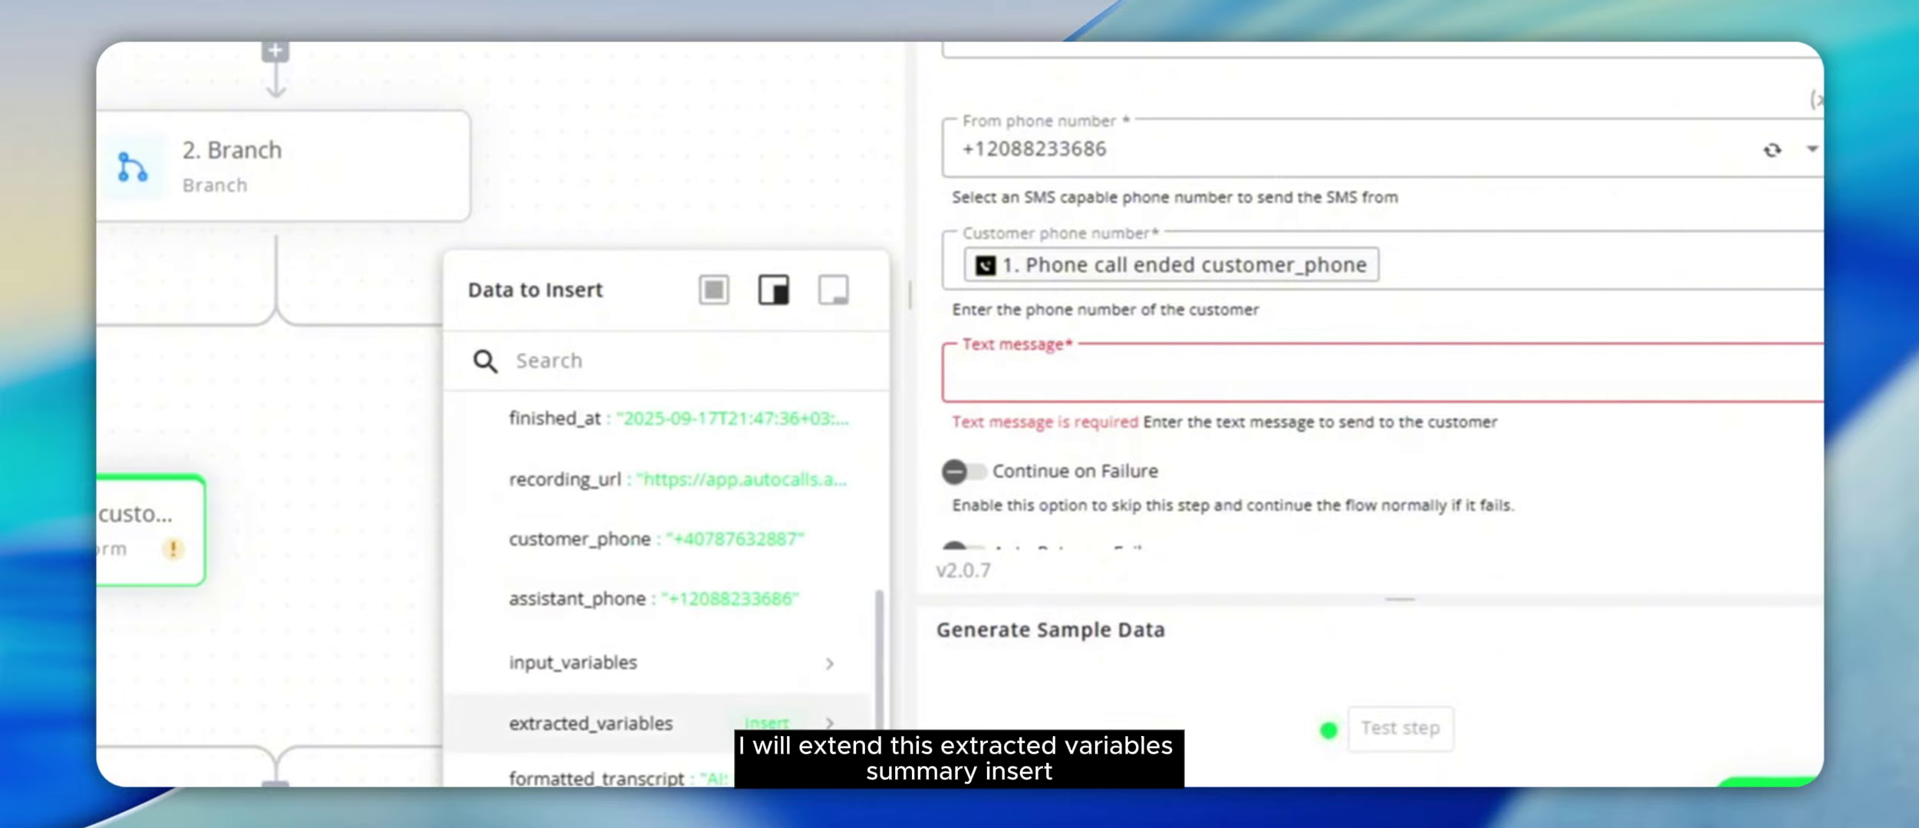
click(740, 720)
scroll(741, 652, down, 1)
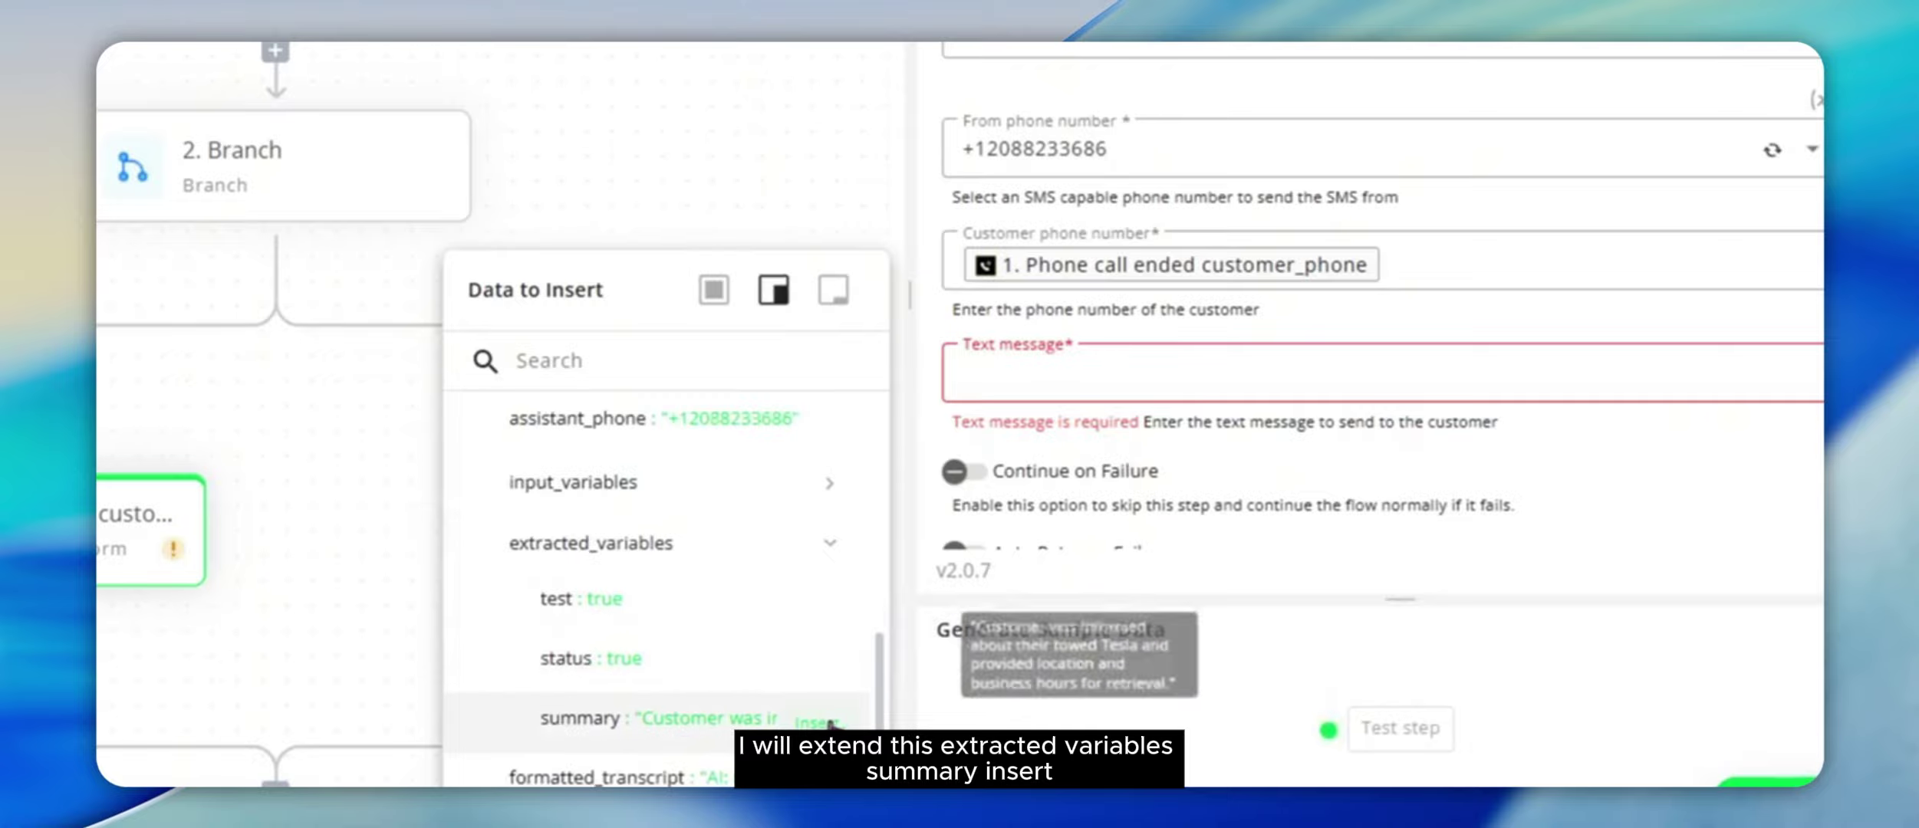
click(833, 717)
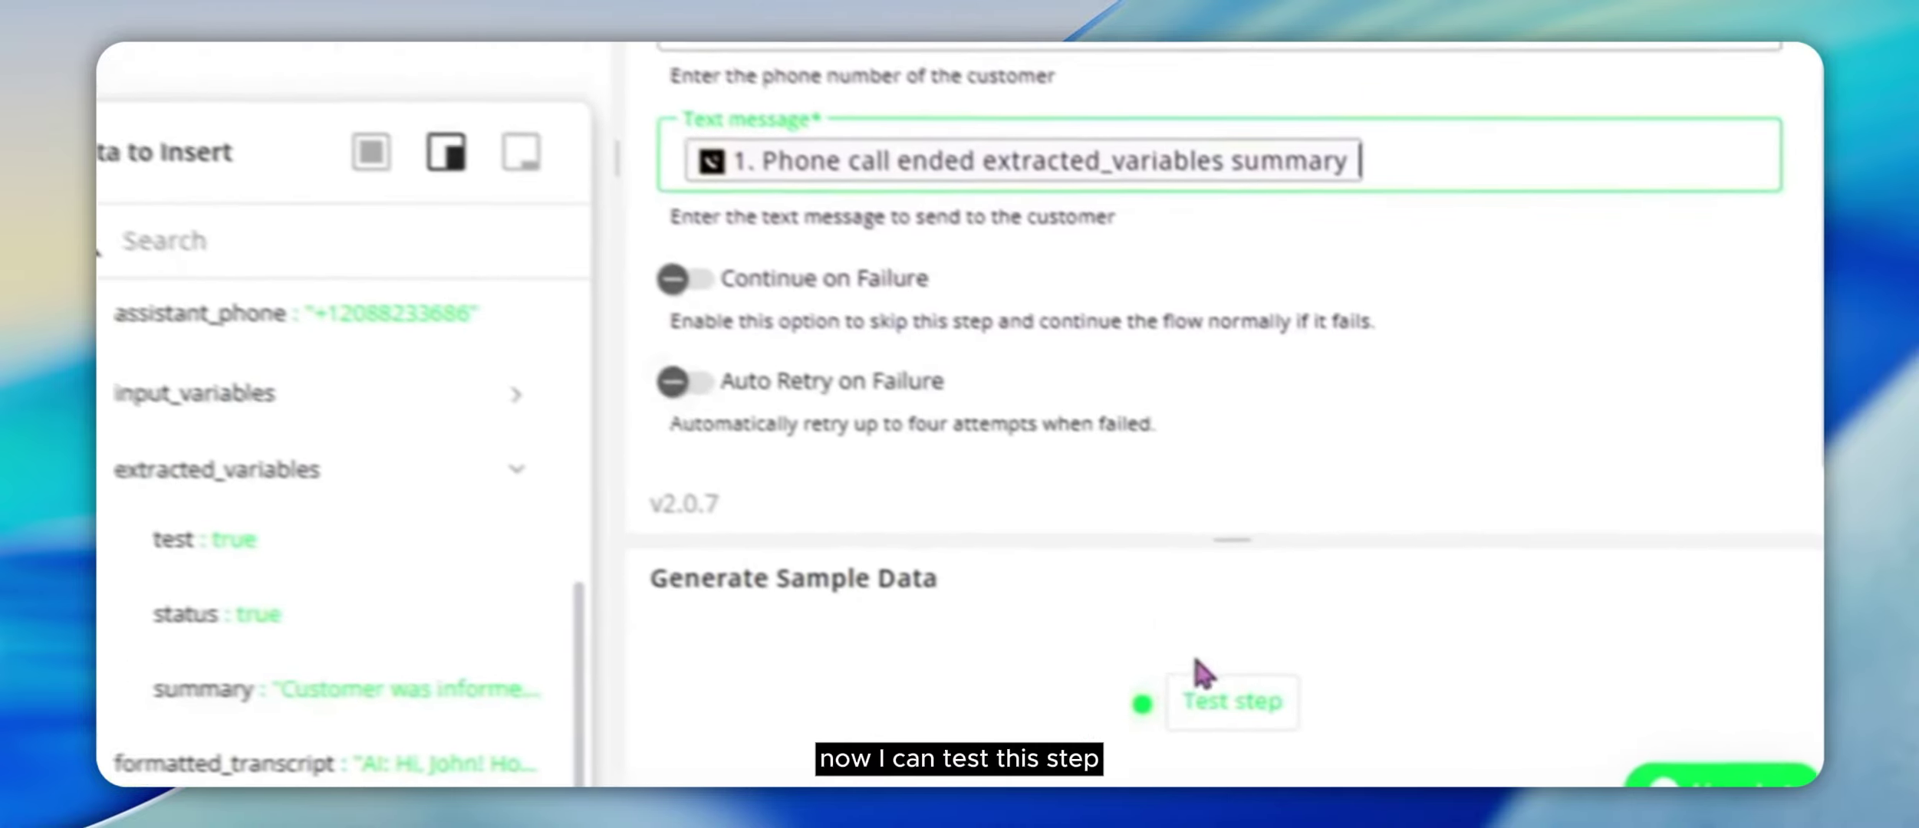
- Test the Send SMS to a customer step and check the message in its output
click(1223, 698)
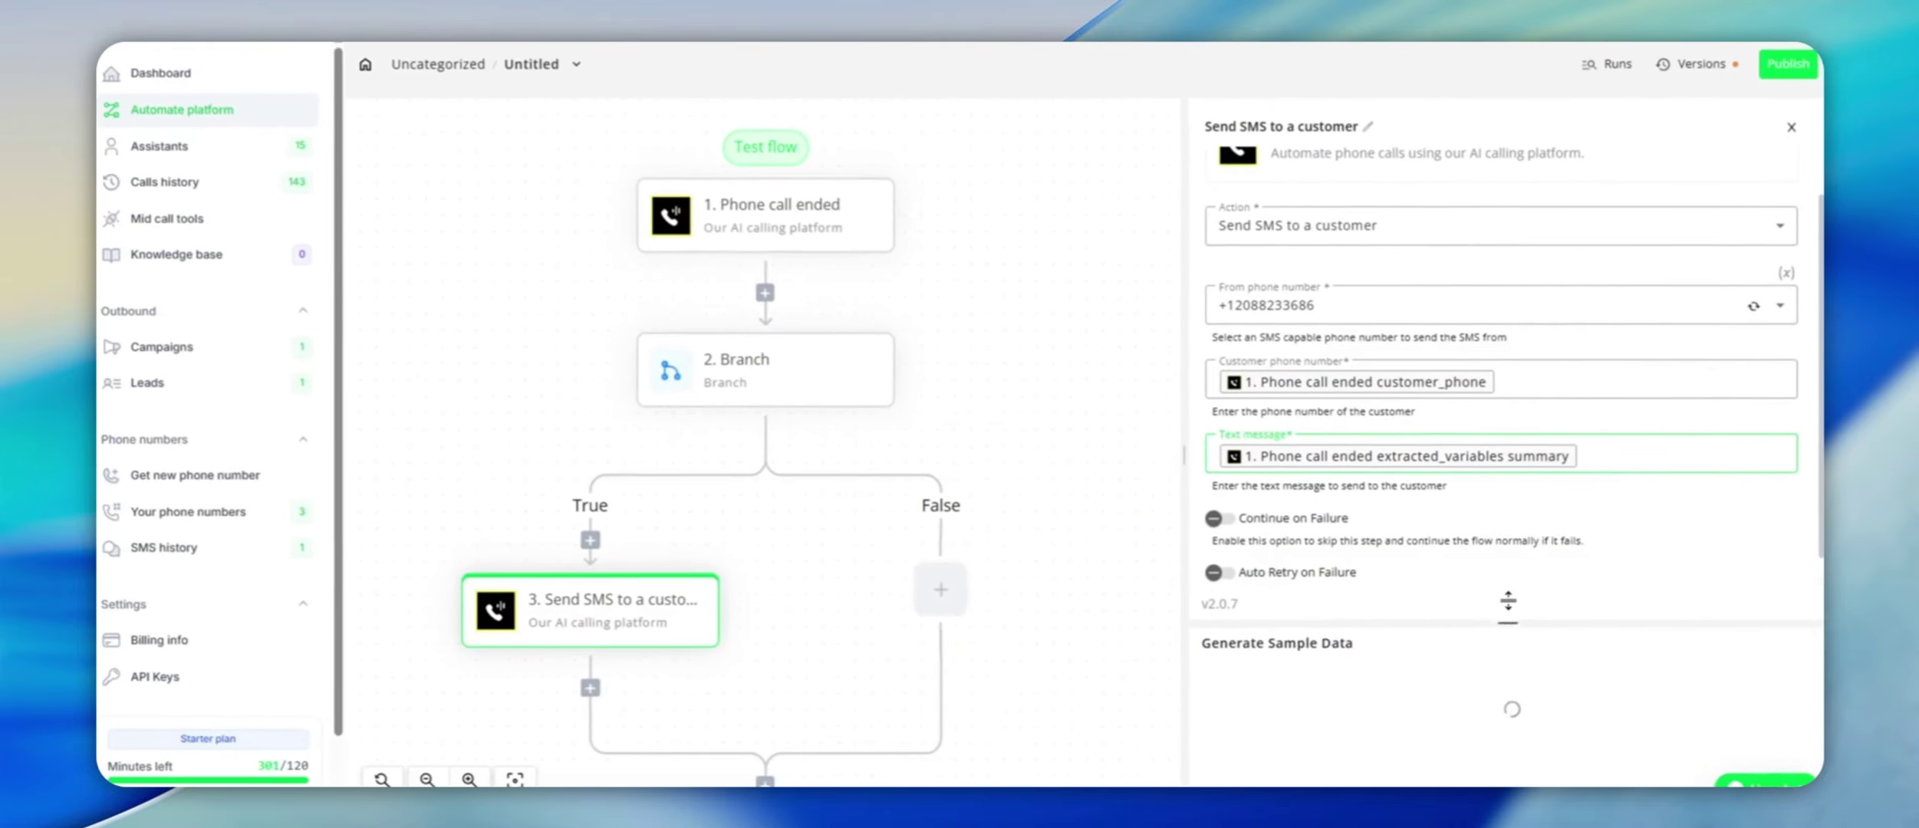
drag(1507, 600, 1508, 519)
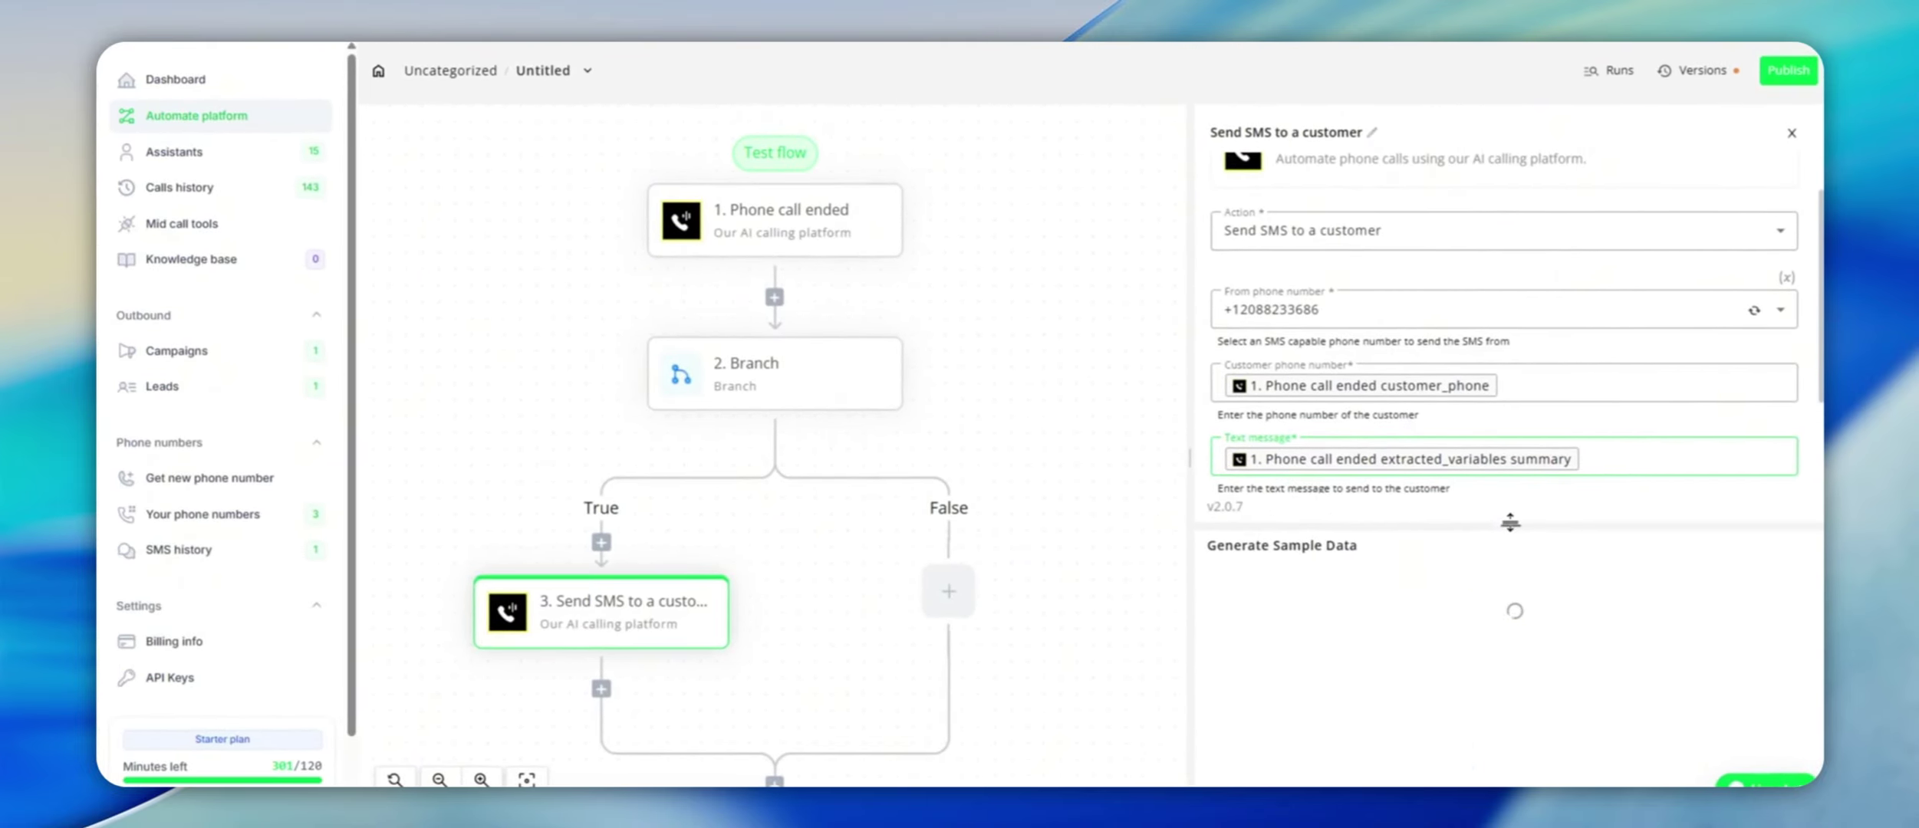
drag(807, 392, 1097, 394)
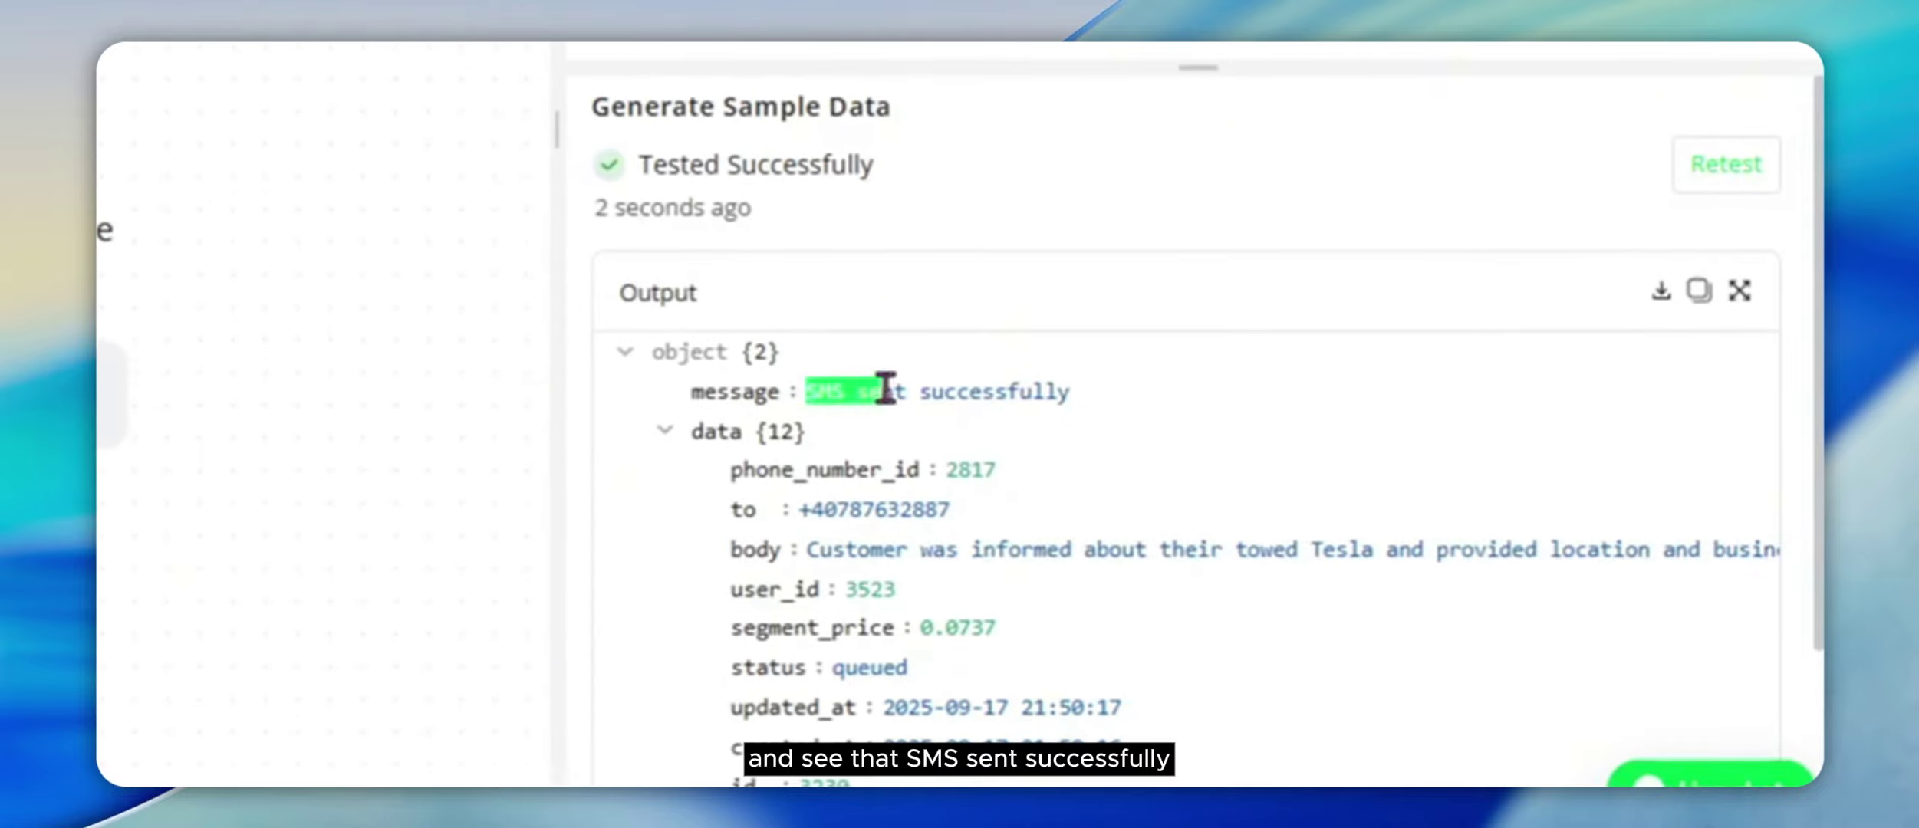
click(1237, 394)
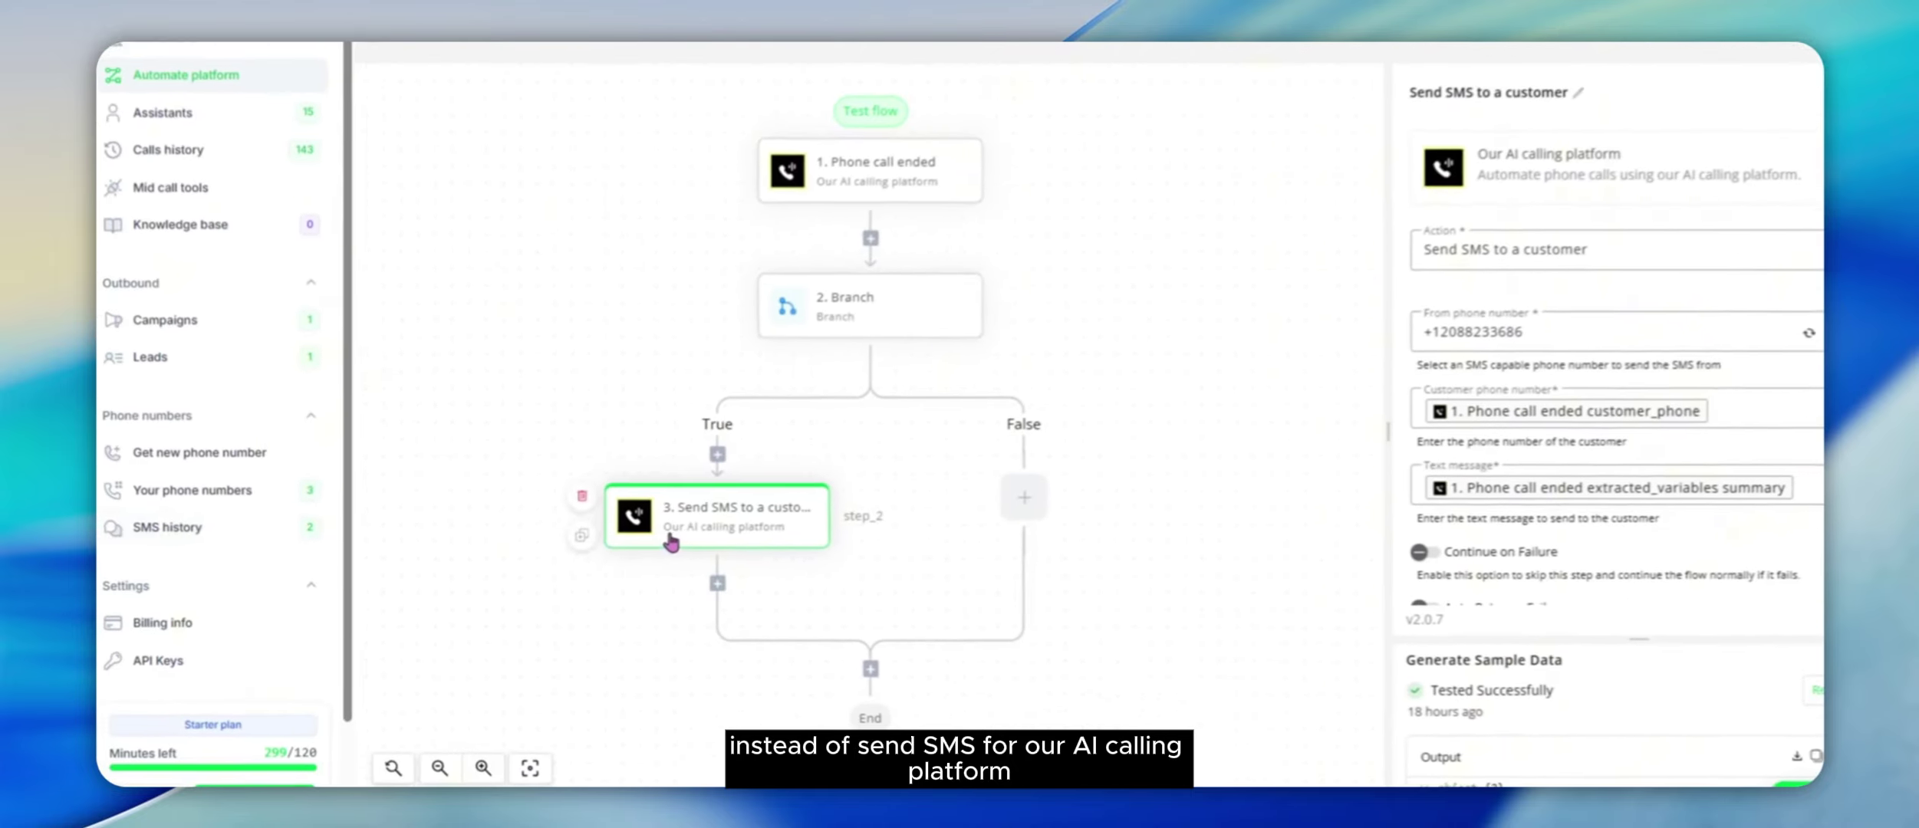
- Replace the Send SMS to a customer step on the True branch with a Twilio step using the Send SMS action
click(576, 507)
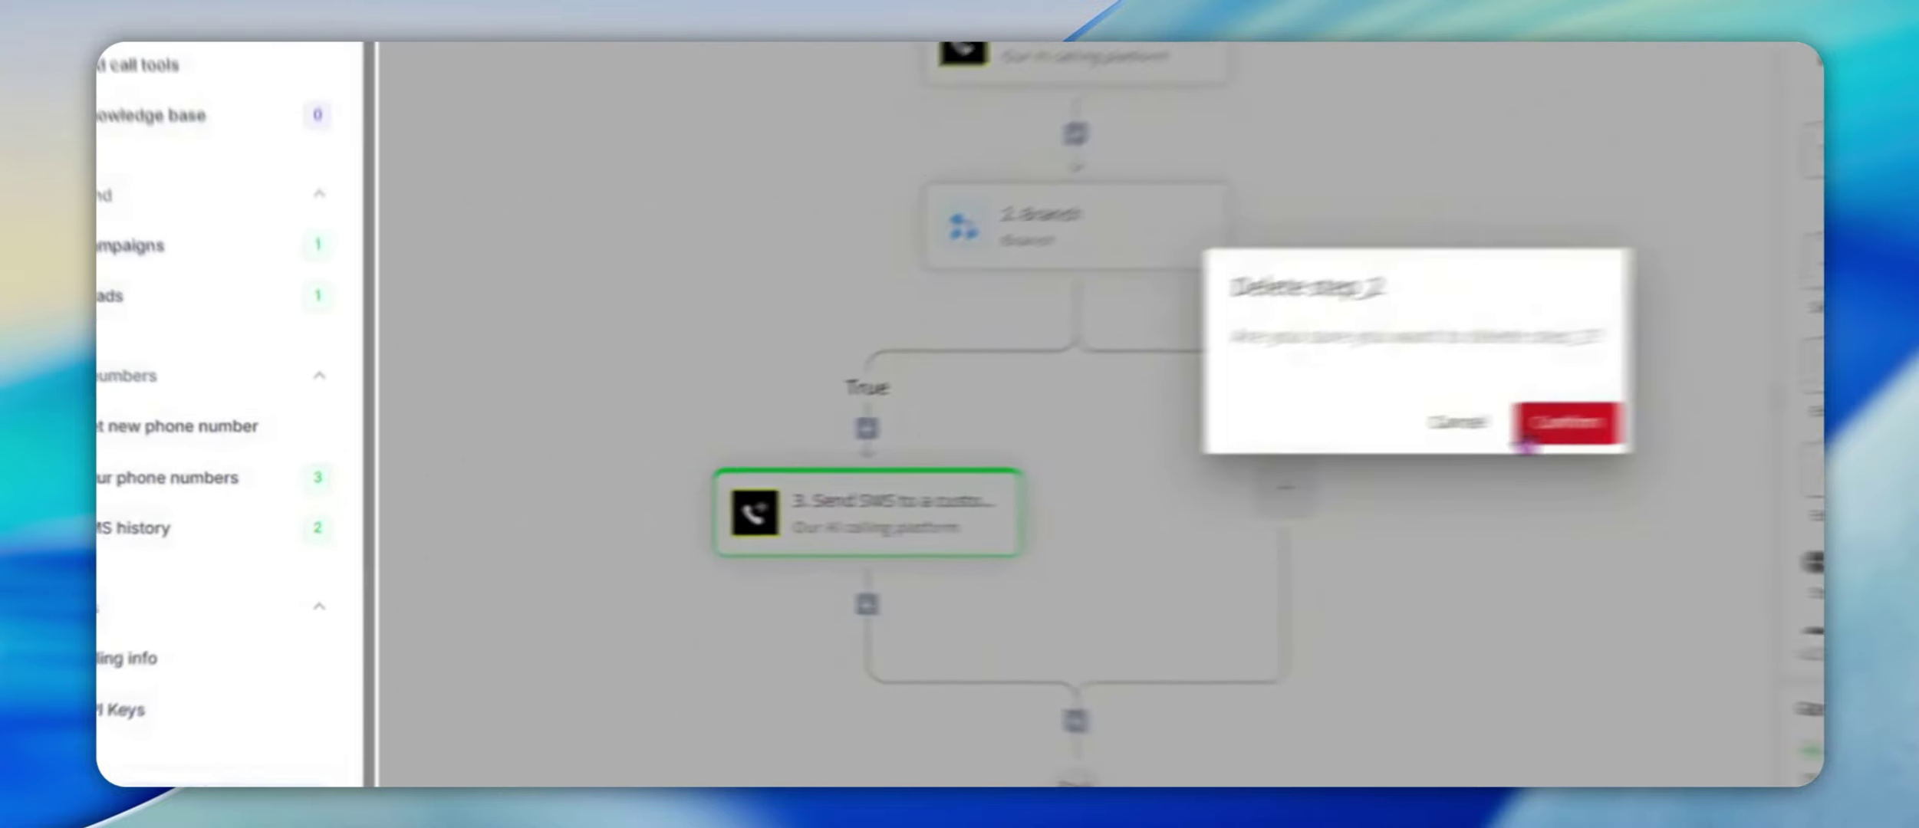
click(1213, 454)
click(989, 501)
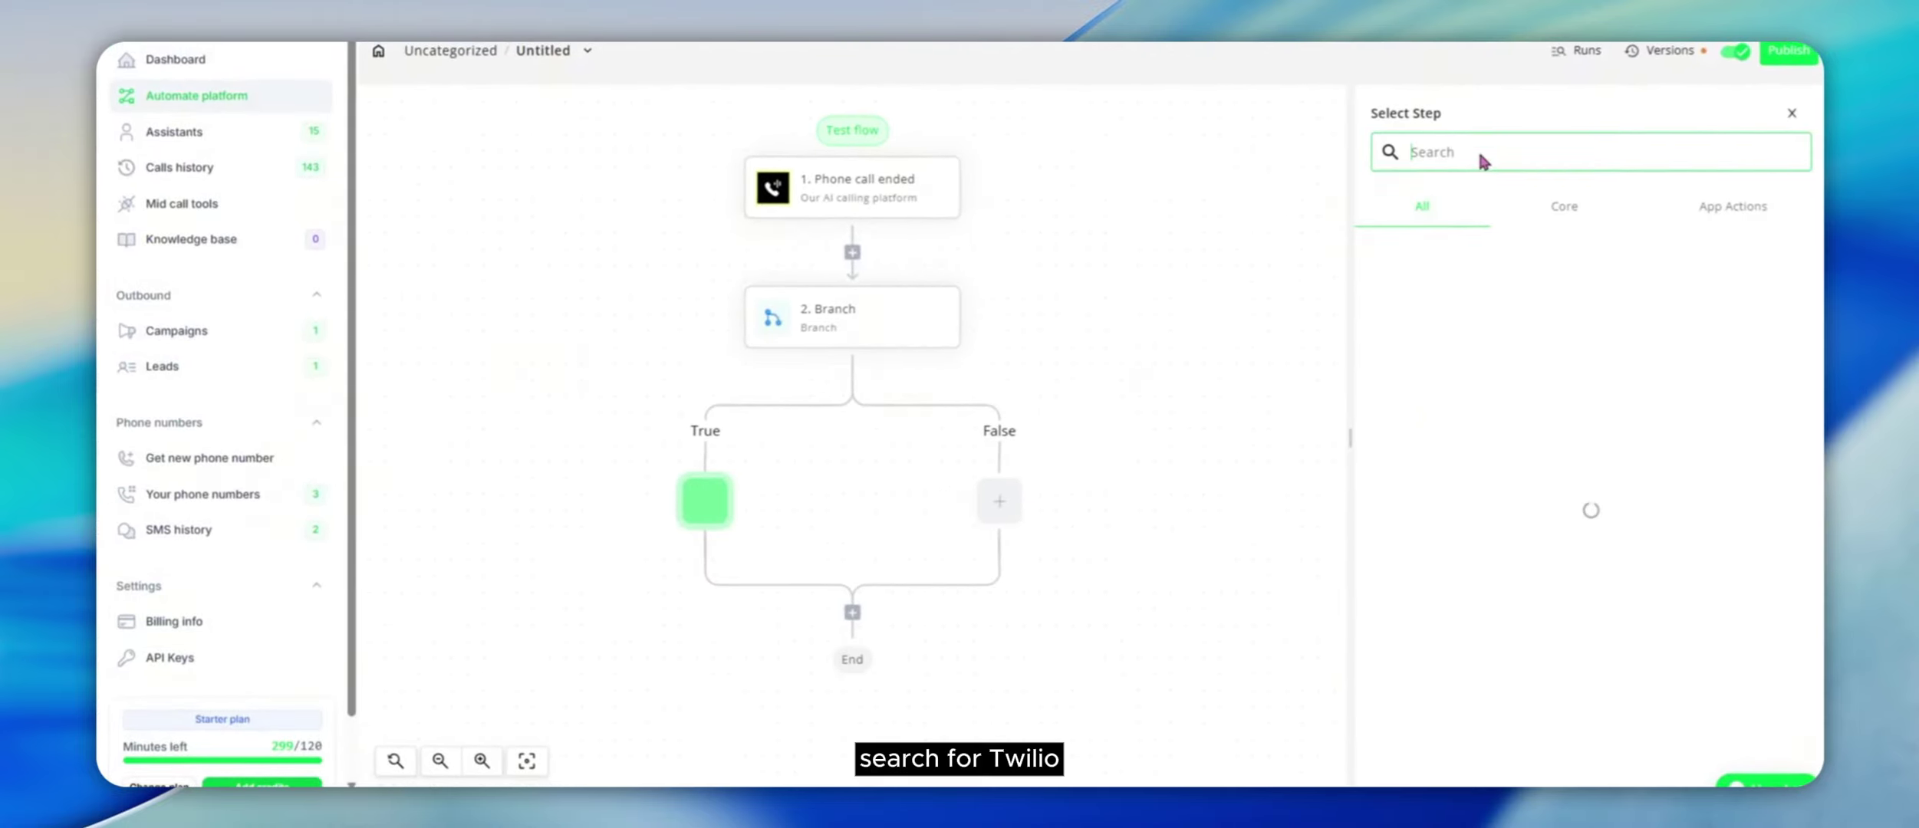
text(twilio)
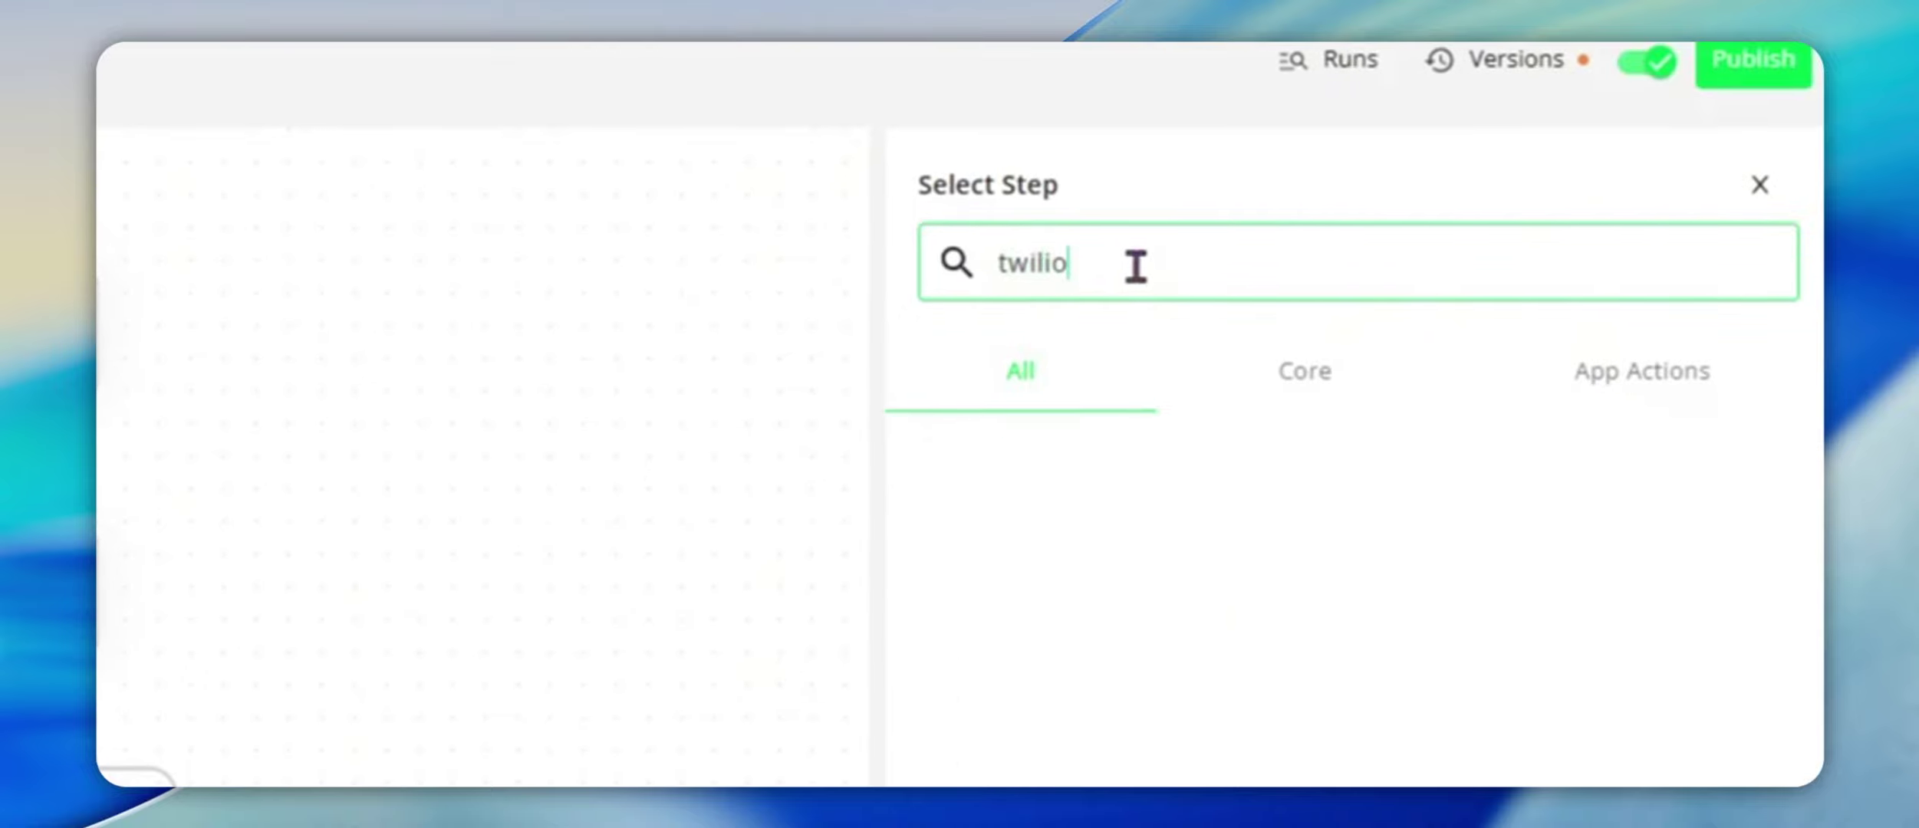
click(1101, 508)
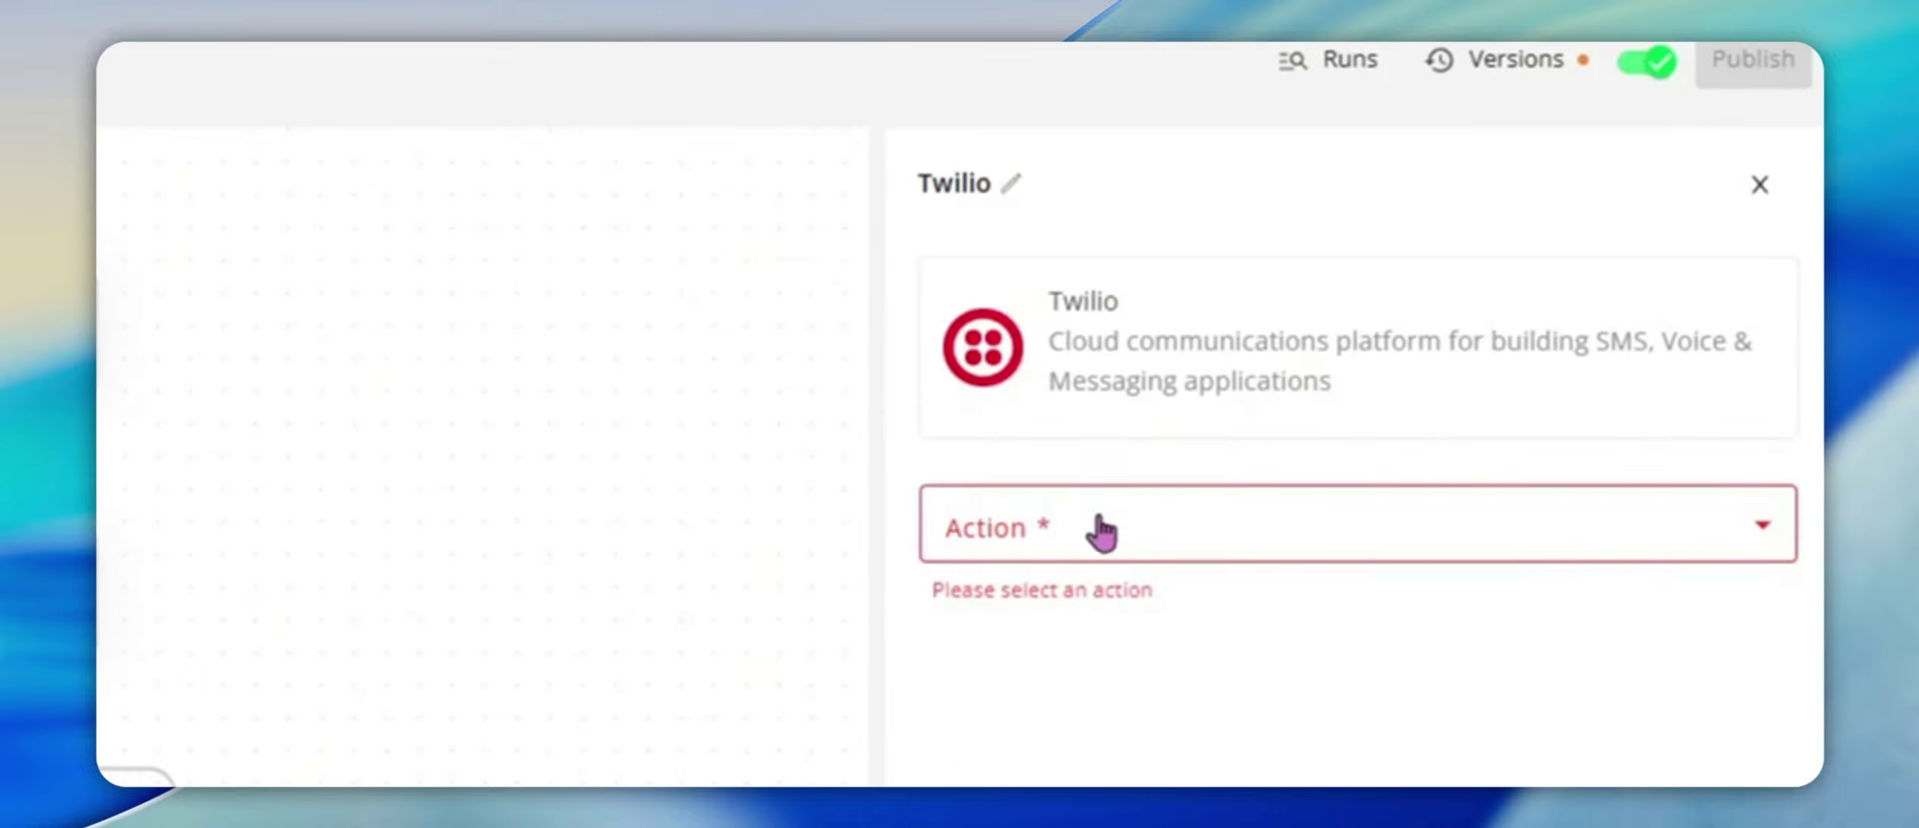
click(1102, 531)
click(1026, 619)
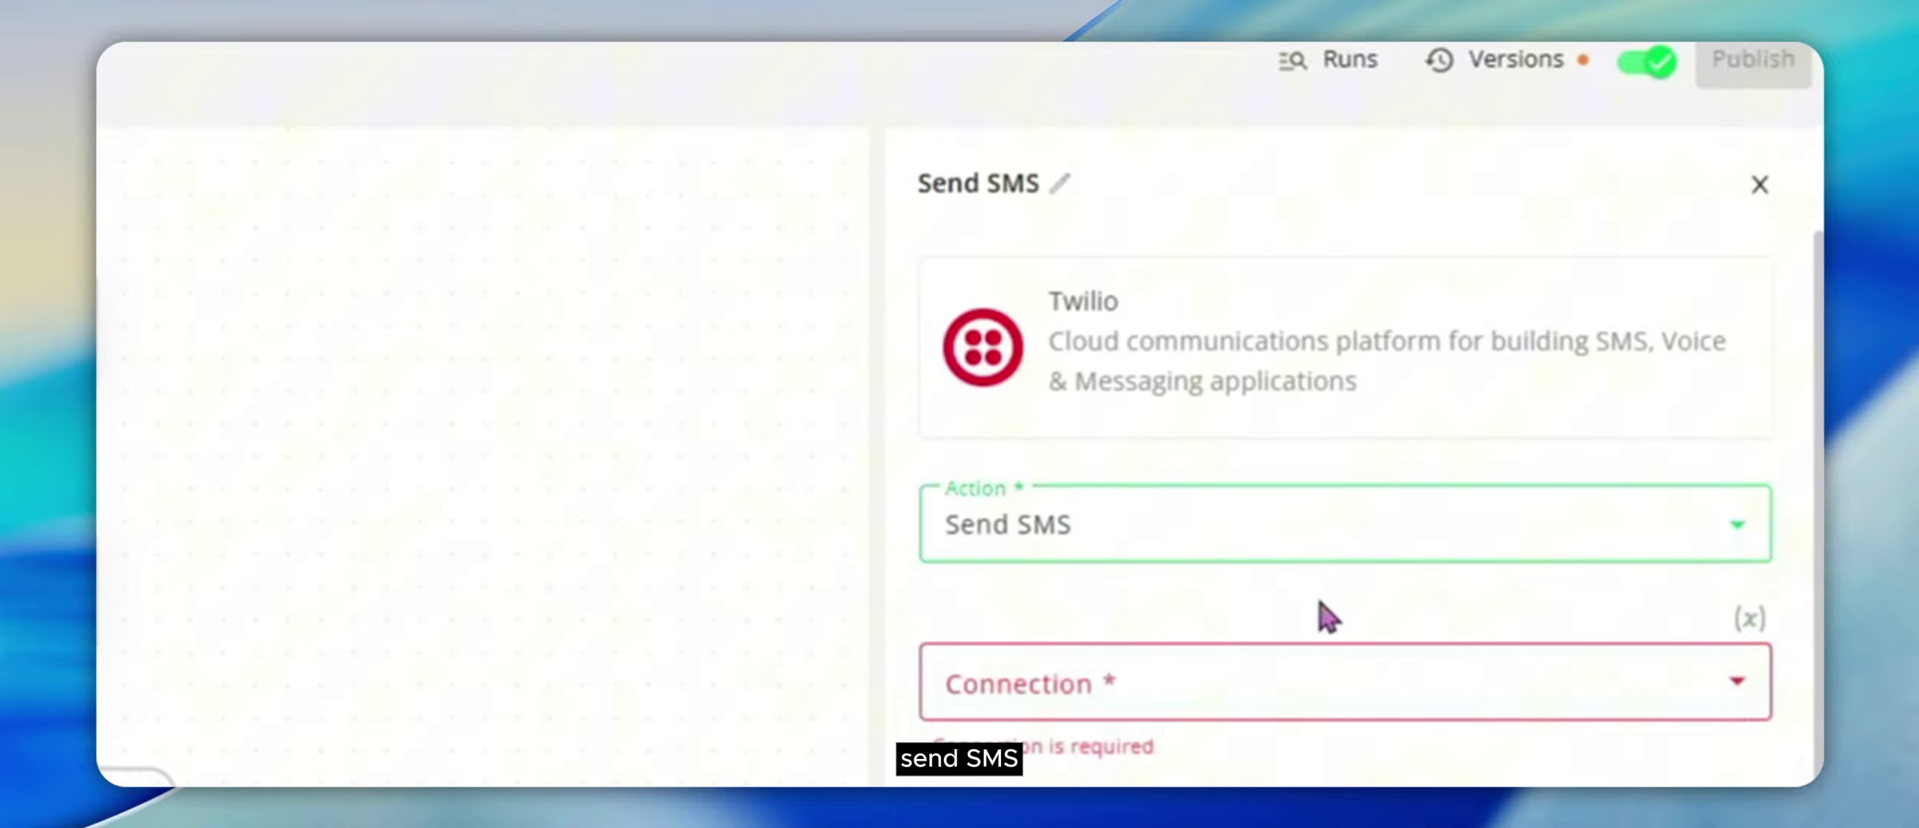
scroll(1313, 614, down, 3)
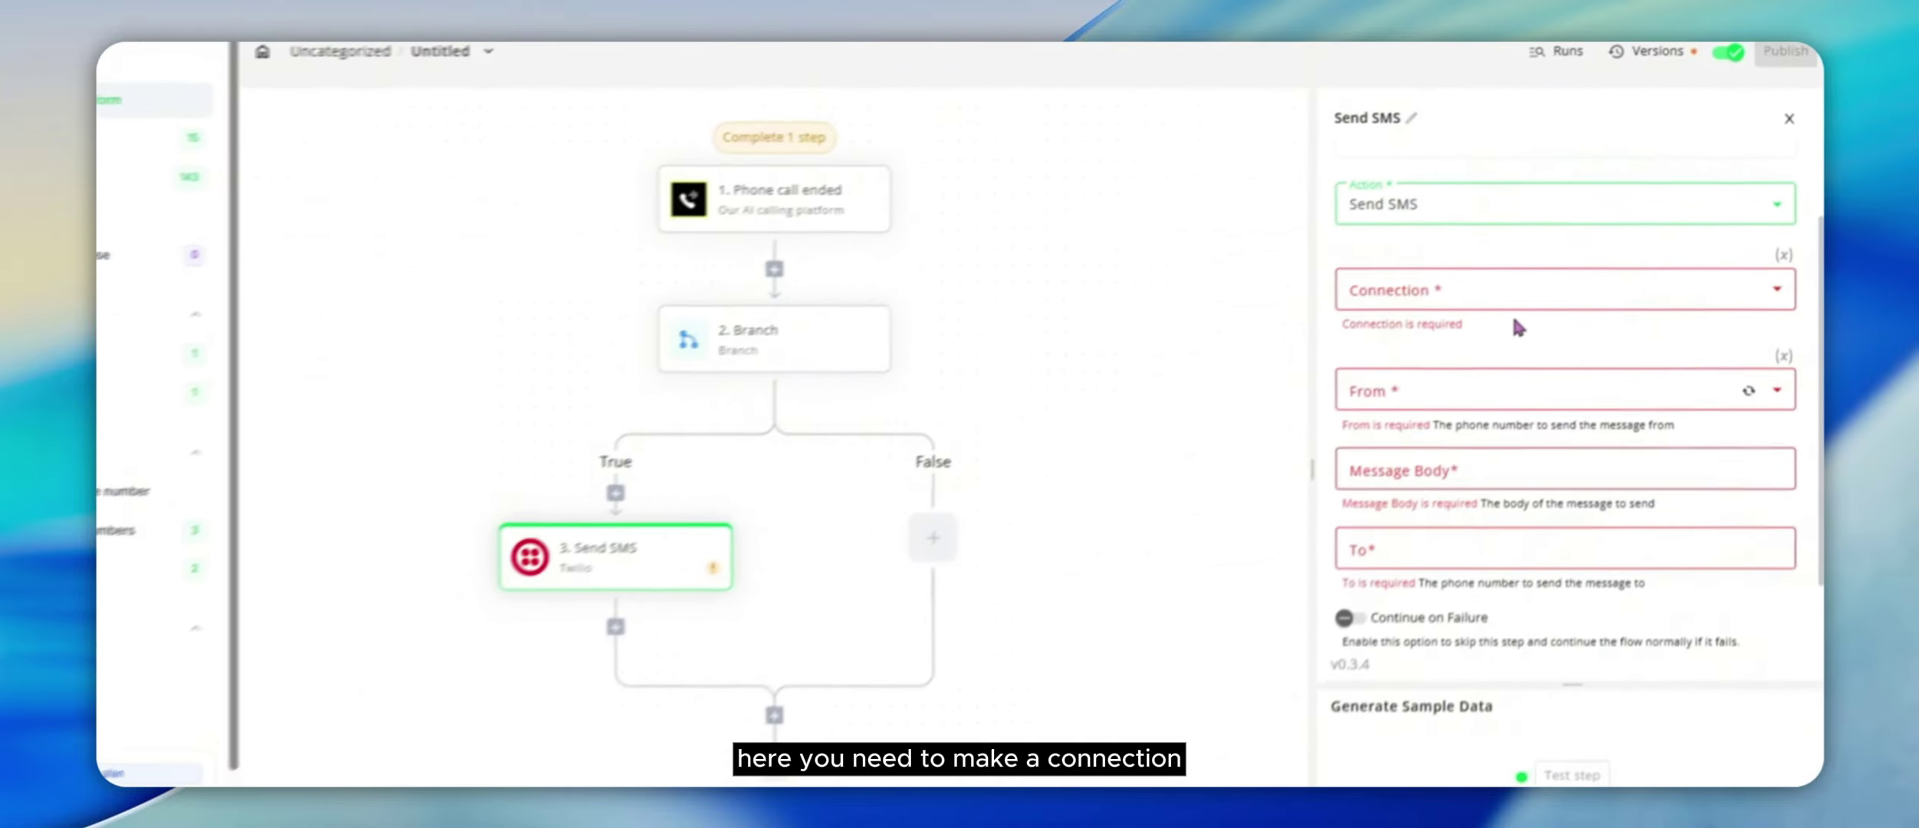
click(1486, 290)
click(1483, 289)
click(1483, 288)
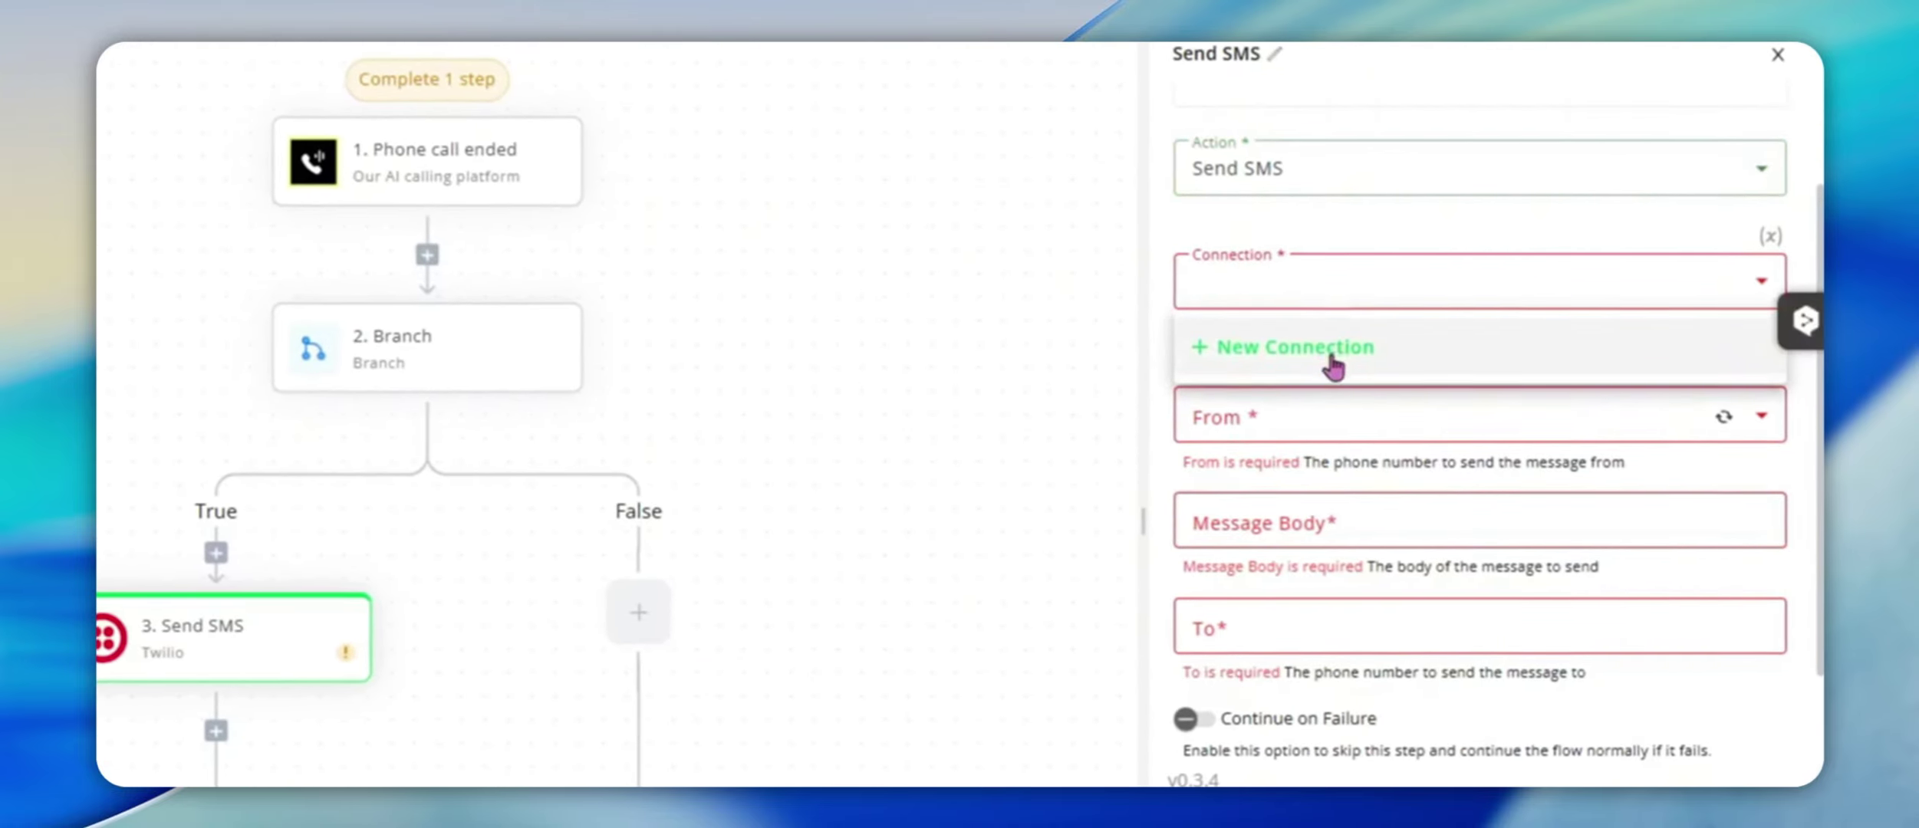
click(1473, 330)
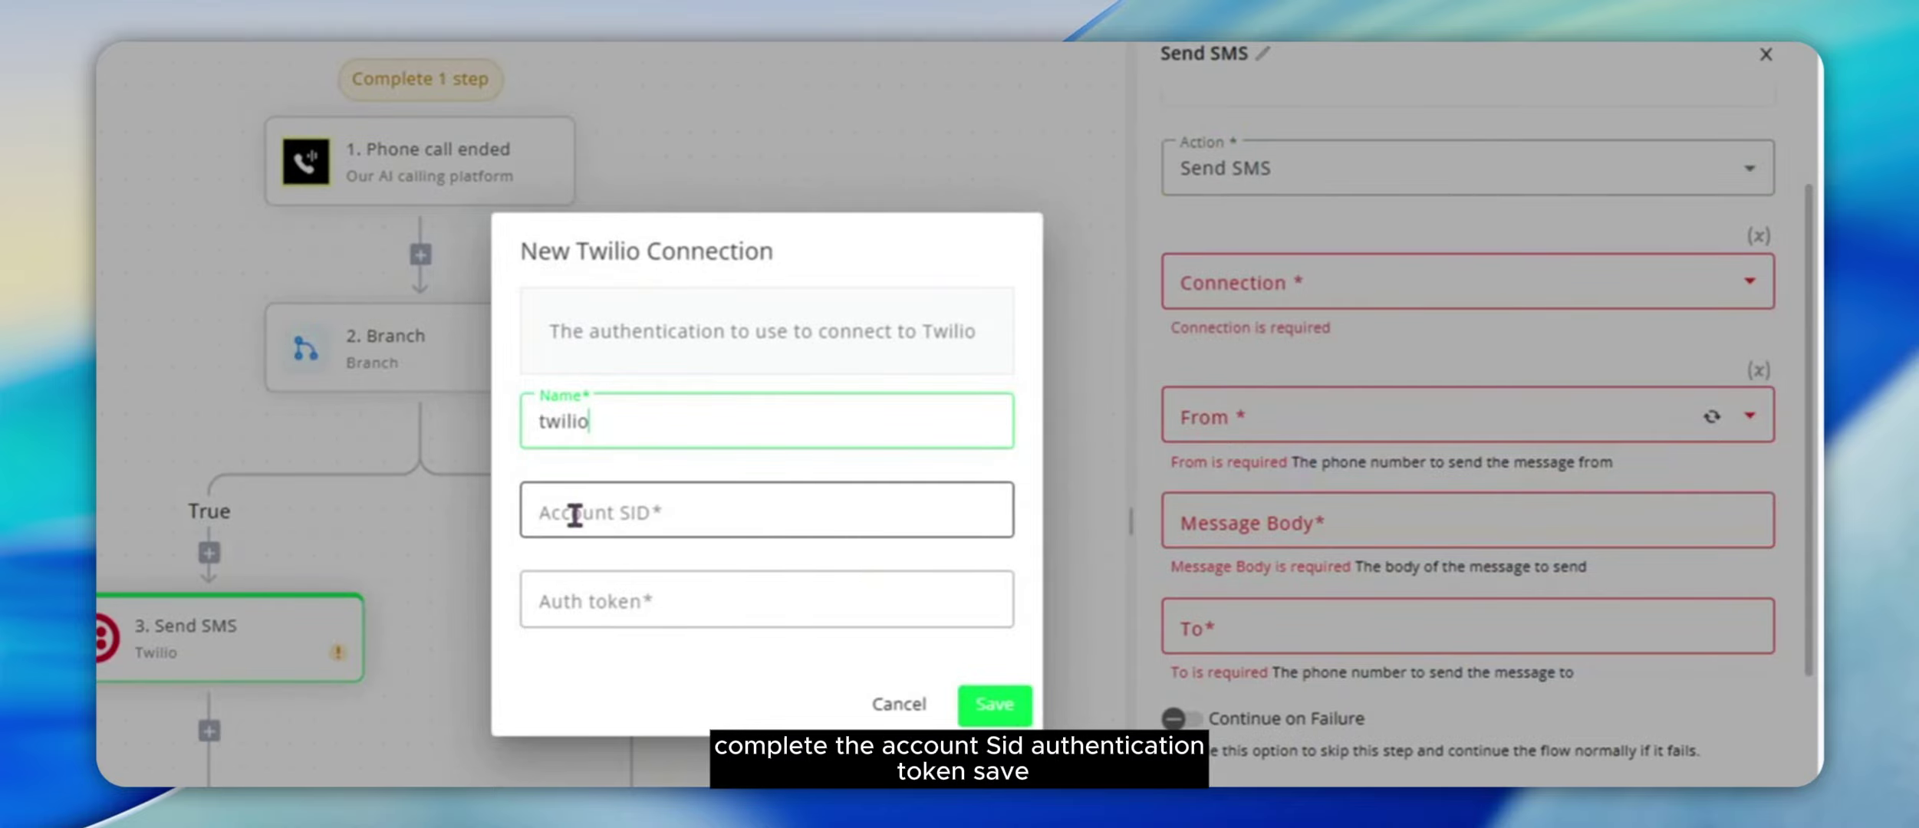
click(897, 704)
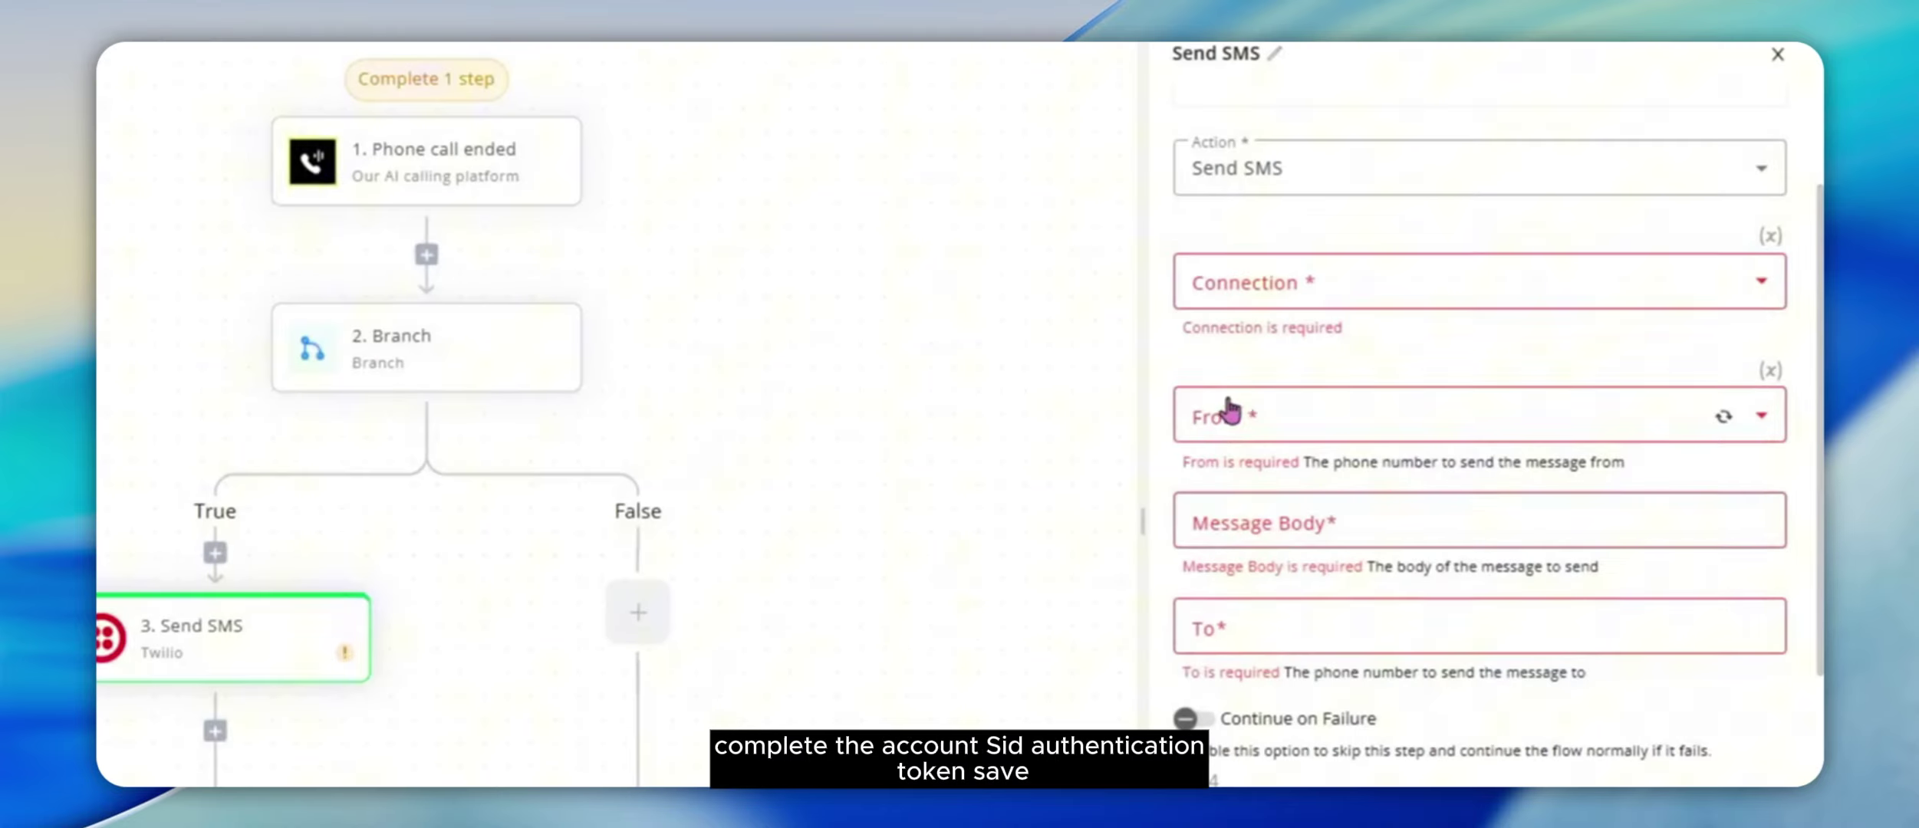
- Set the Twilio Message Body to the summary extracted variable from the Phone call ended trigger
scroll(1269, 413, down, 1)
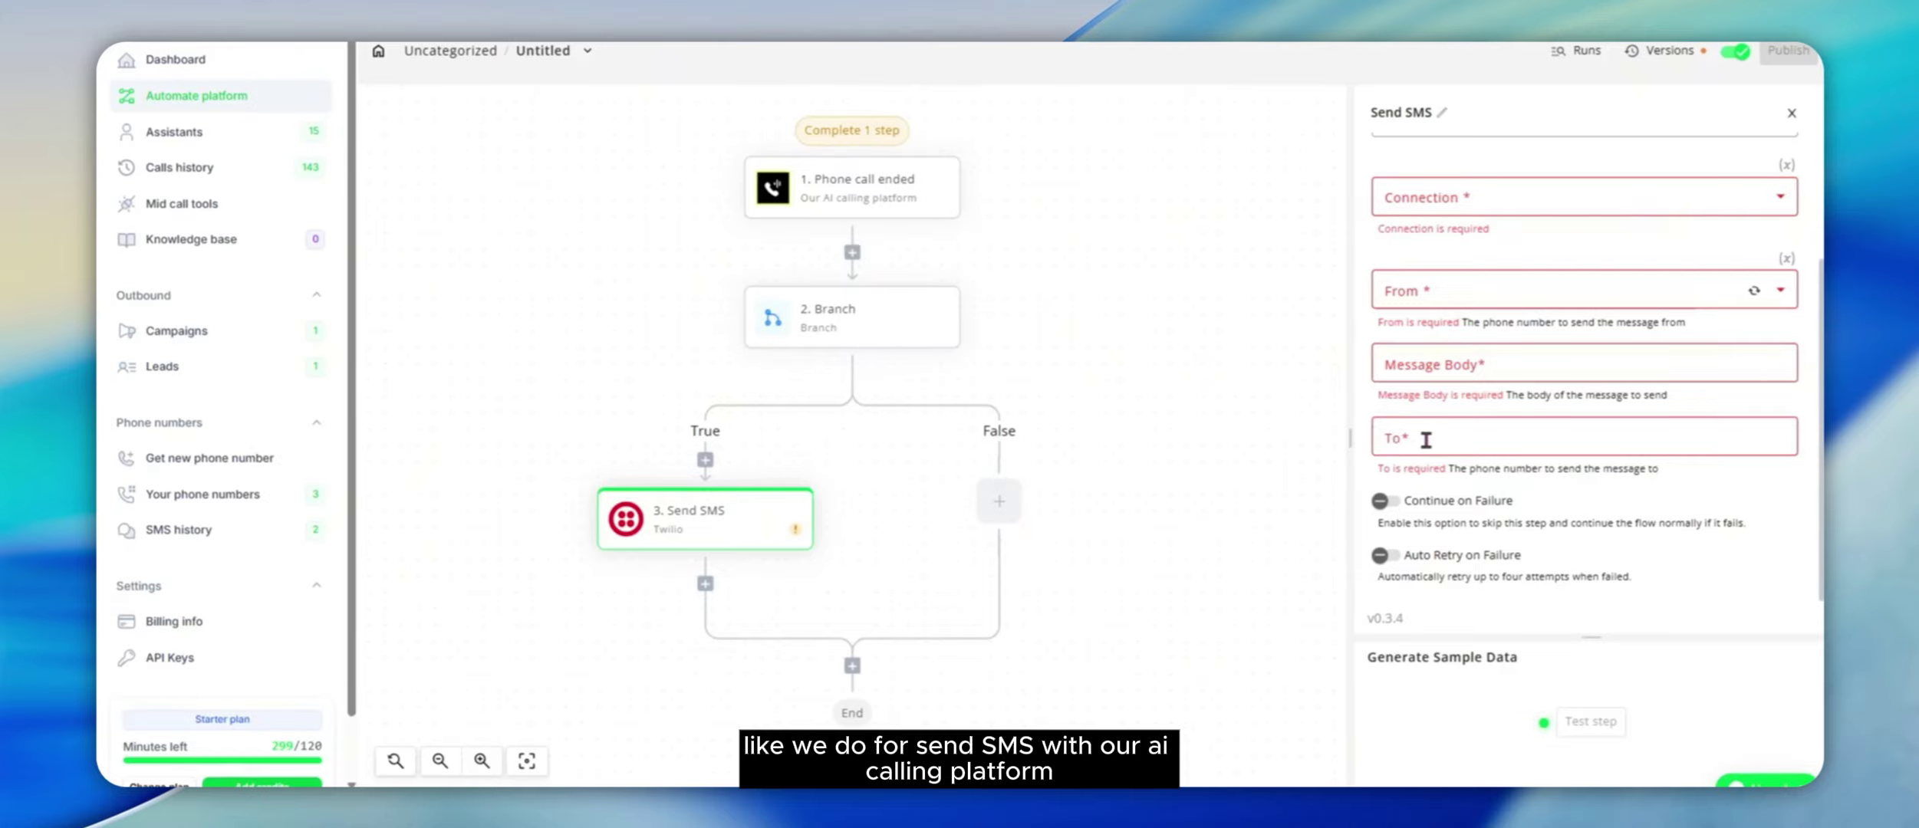
click(1436, 378)
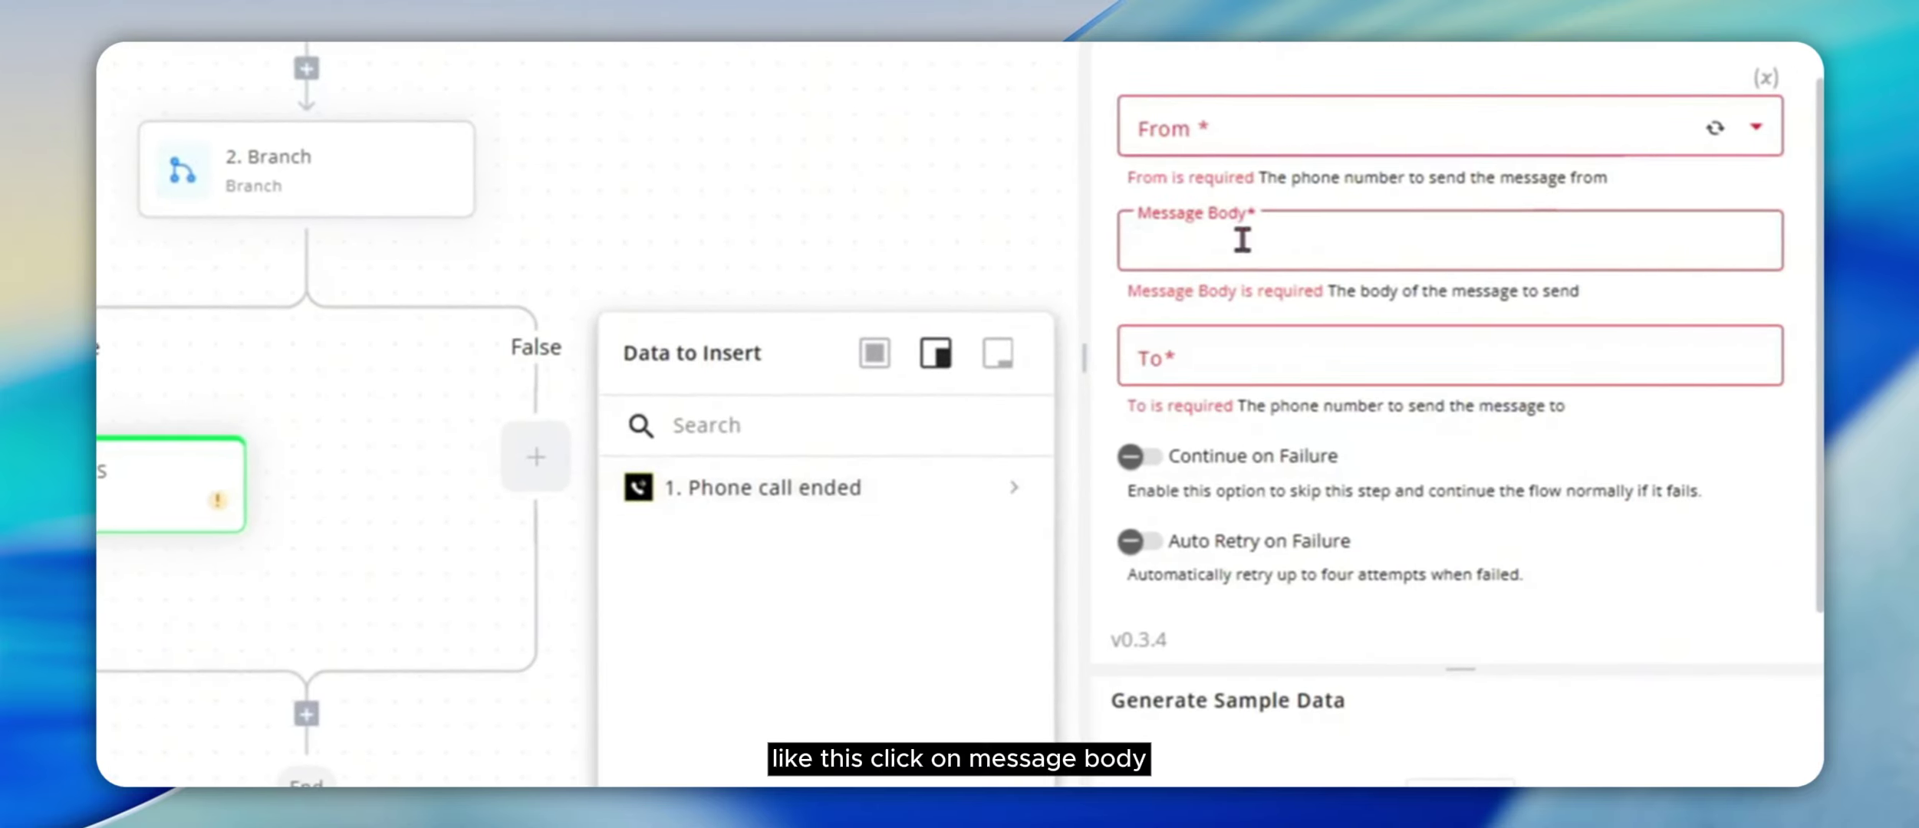
click(1018, 495)
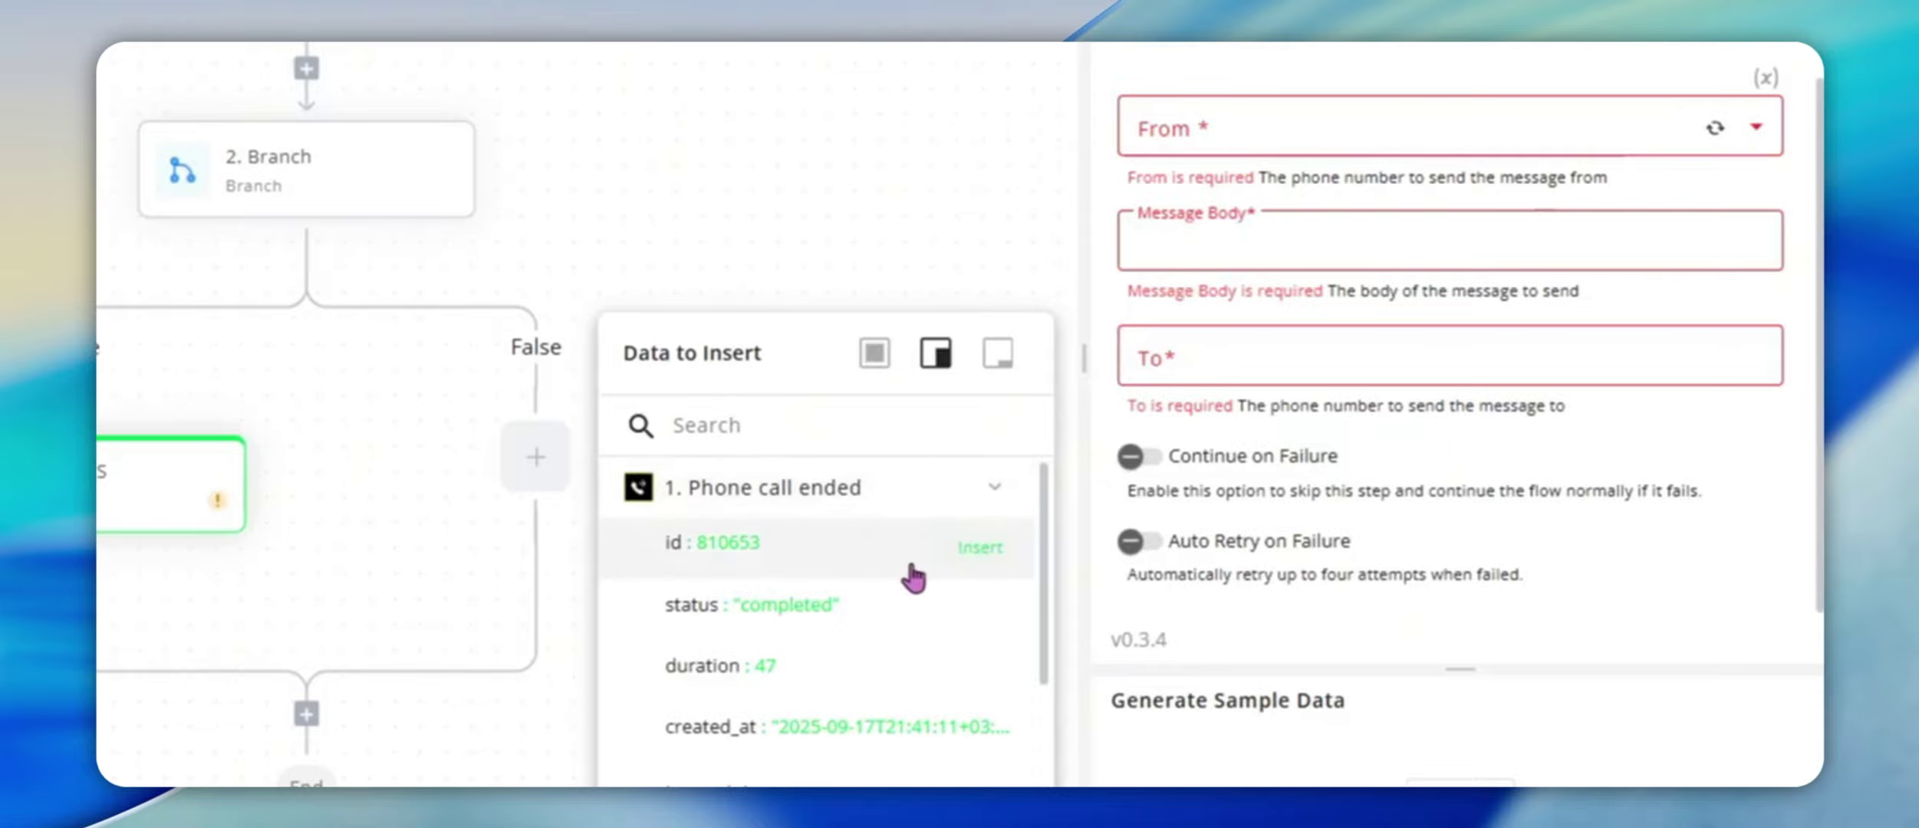
scroll(913, 574, down, 2)
scroll(912, 577, down, 3)
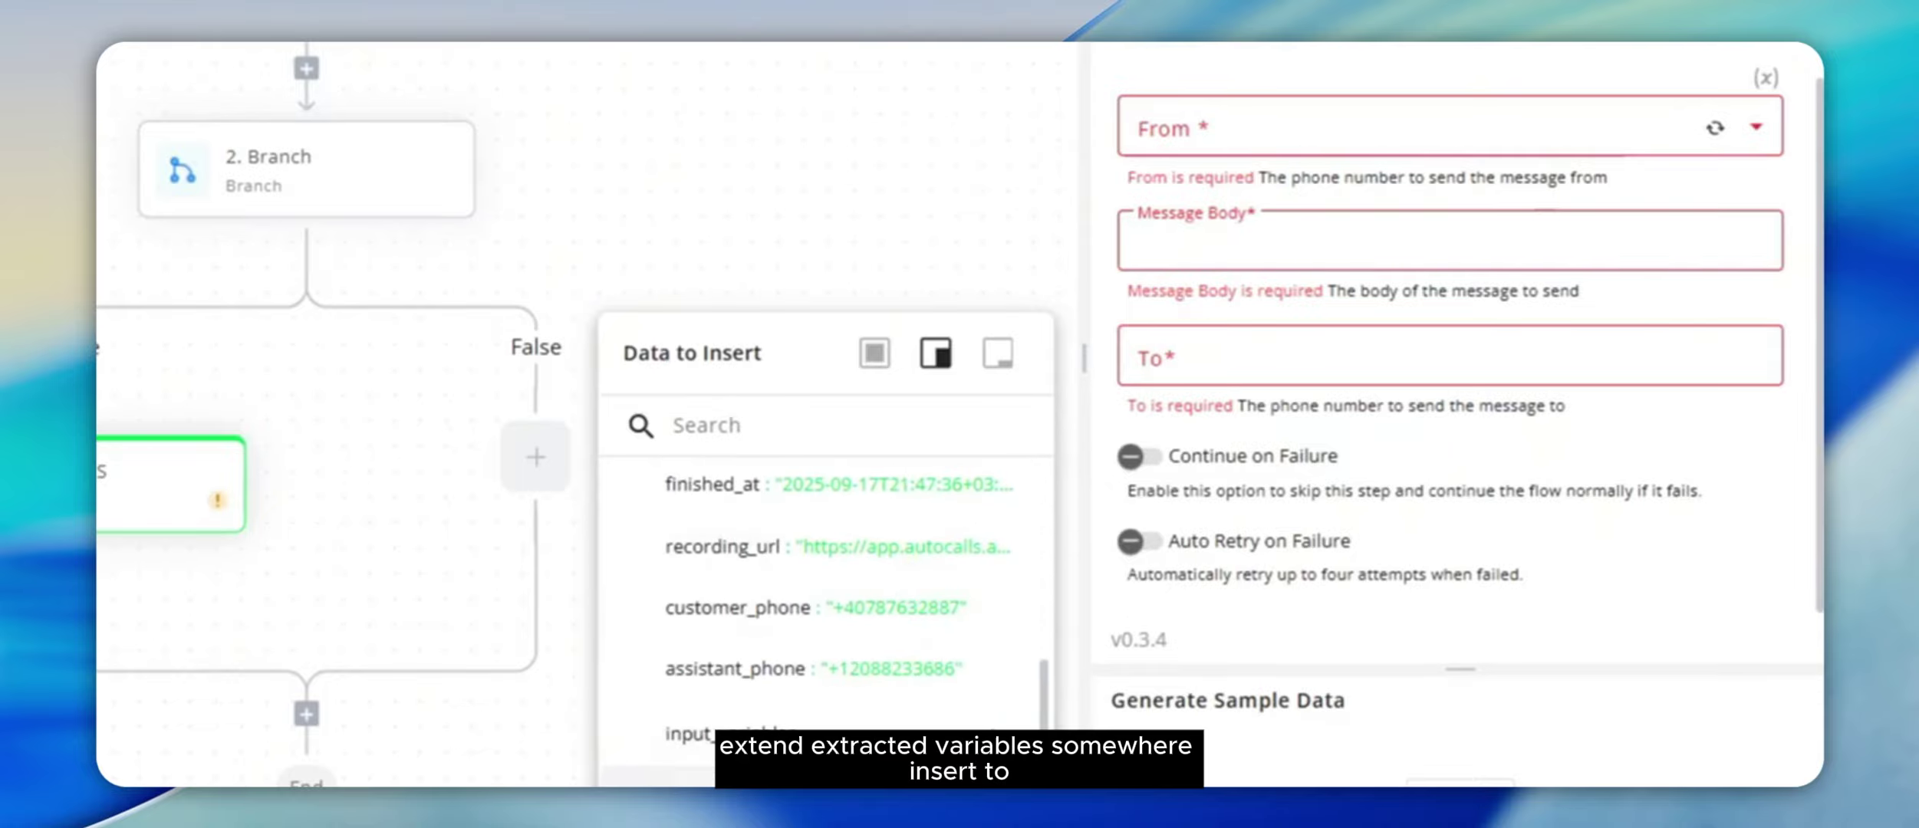
scroll(937, 720, down, 3)
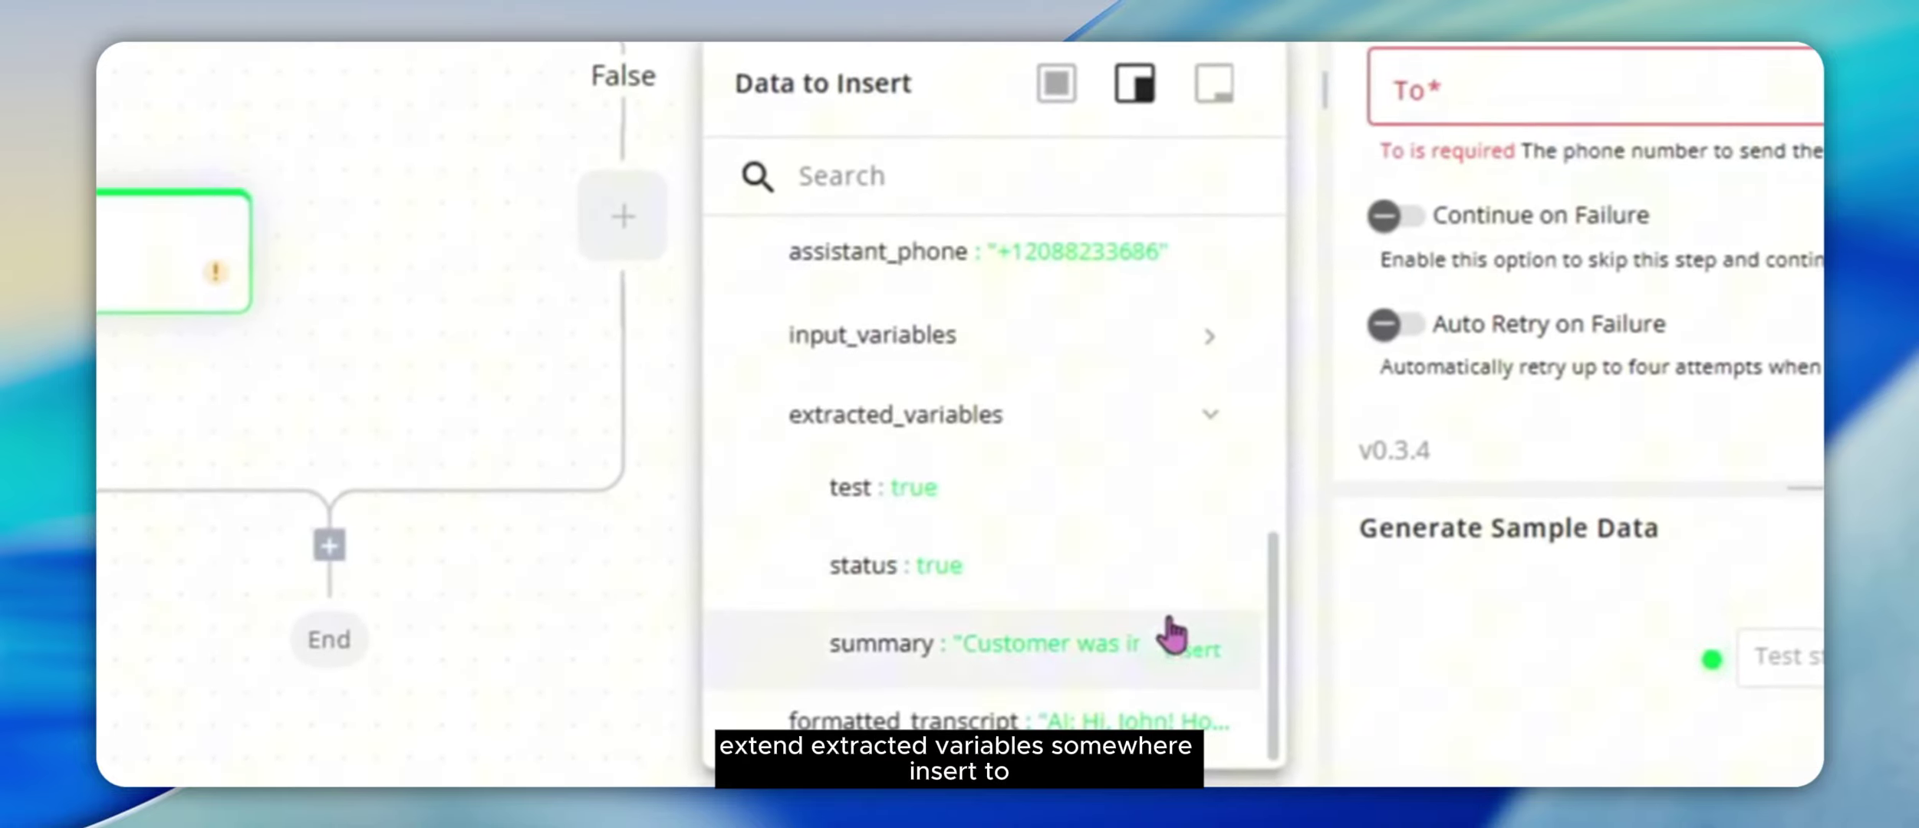
click(1208, 665)
- Set the Twilio recipient to the customer_phone variable from the Phone call ended trigger
click(1486, 86)
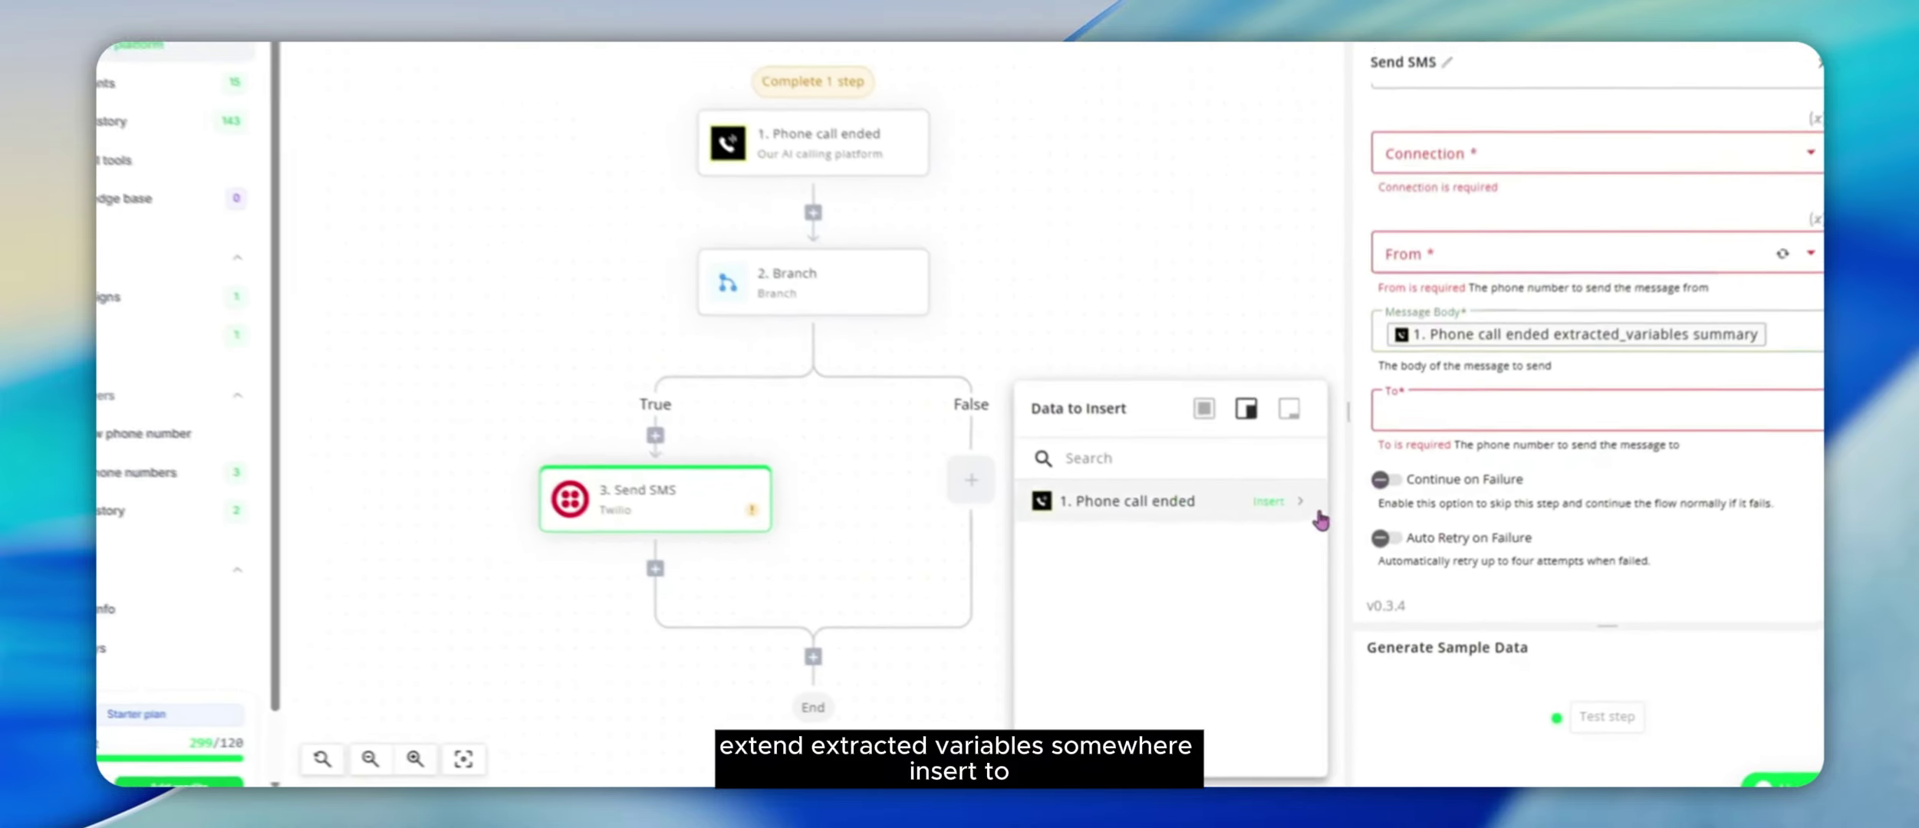
click(1314, 514)
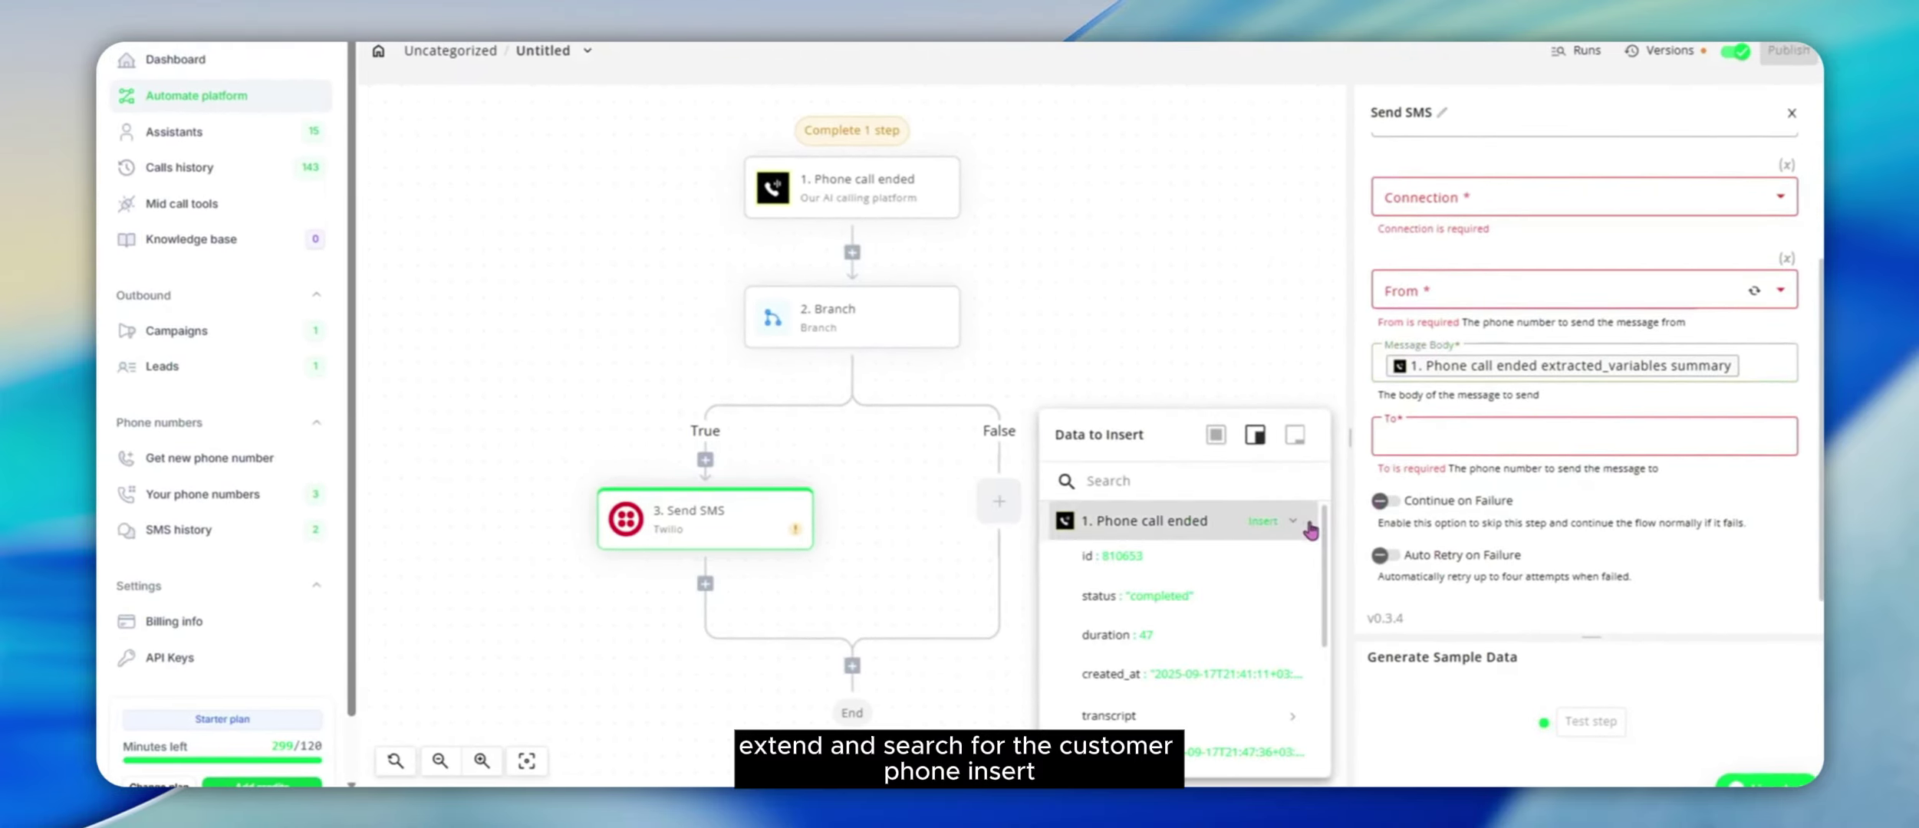
scroll(1231, 594, down, 5)
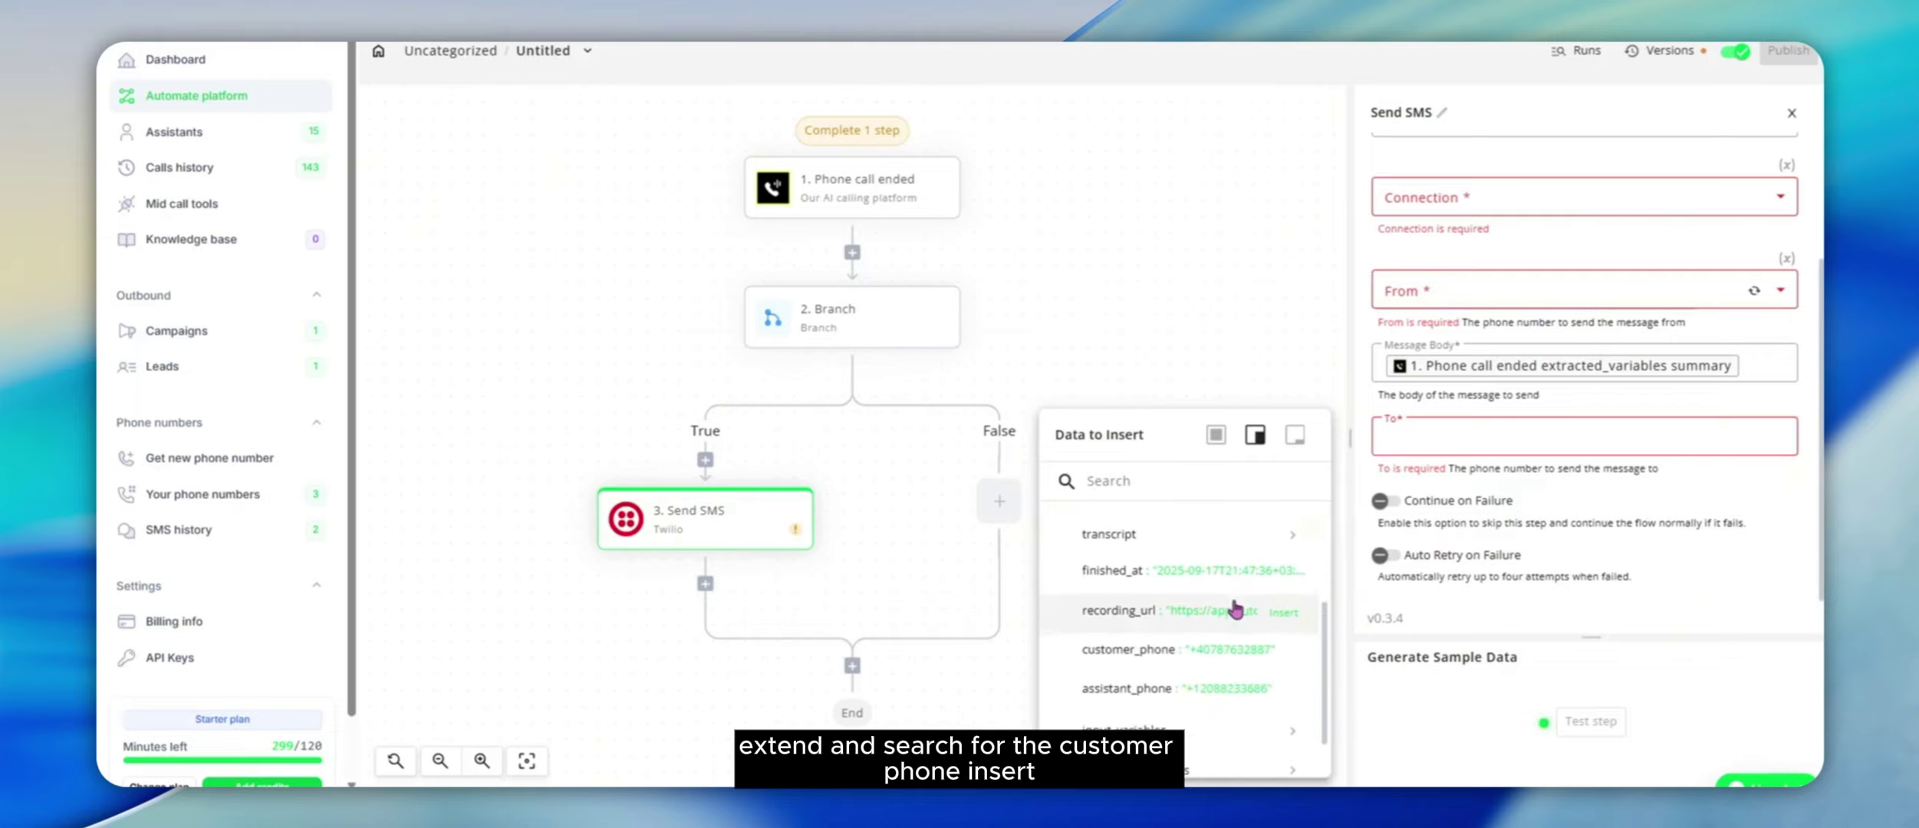
click(1247, 608)
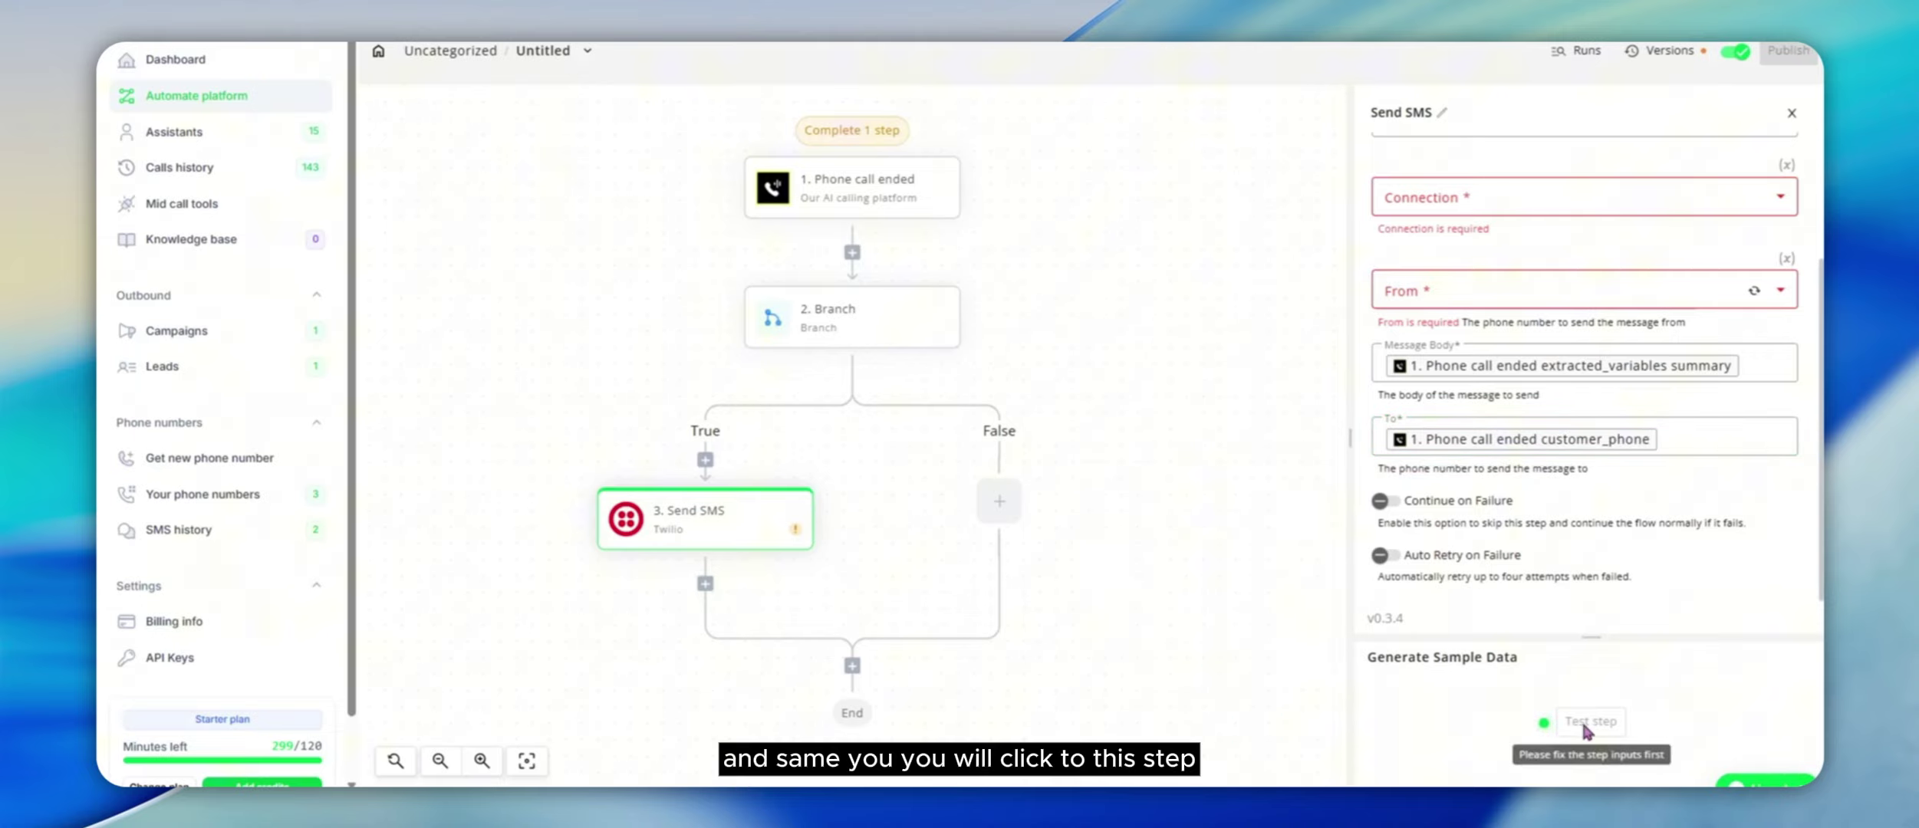
- Close the settings of the Send SMS to a customer step
scroll(1601, 520, up, 2)
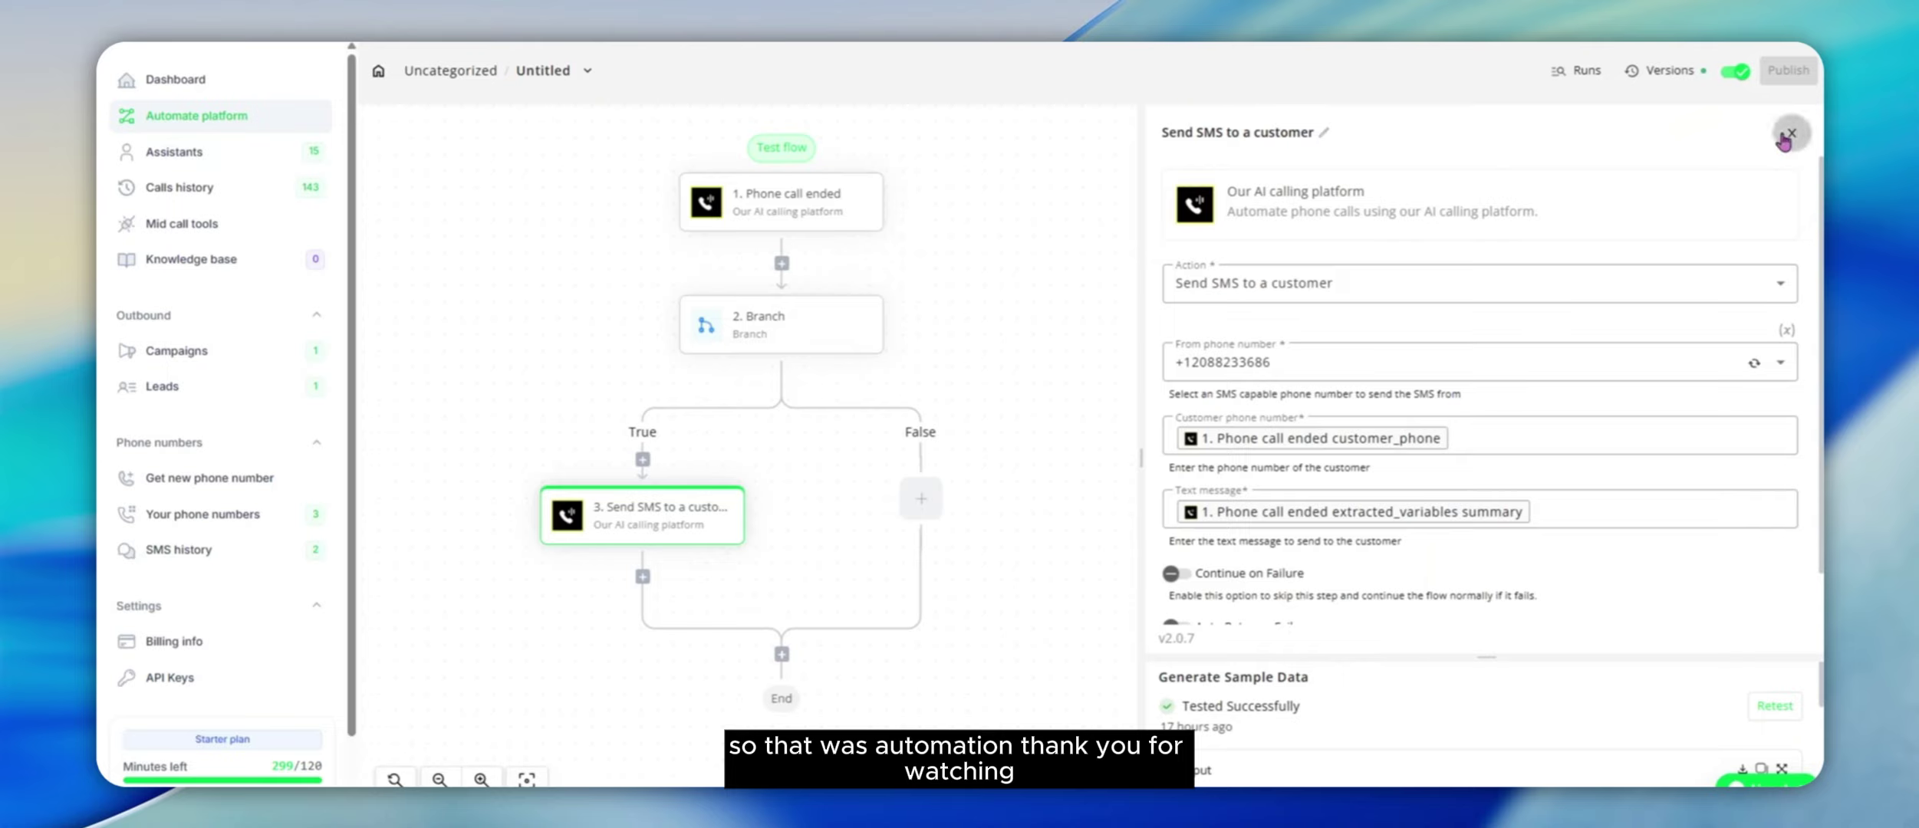
click(1787, 136)
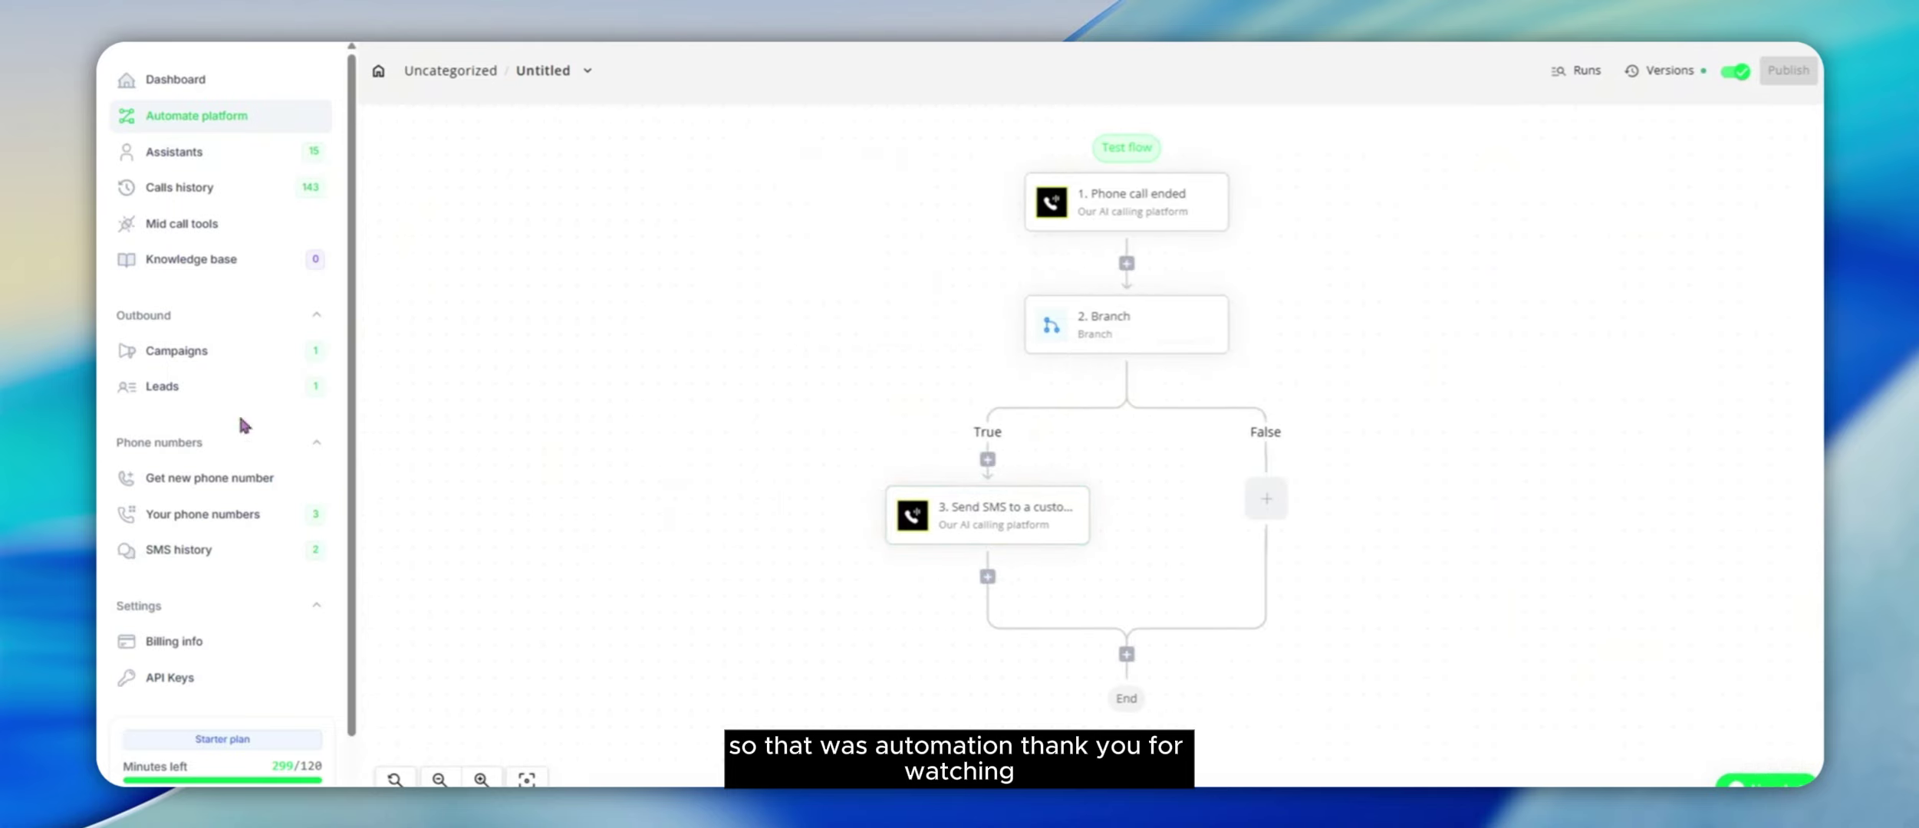